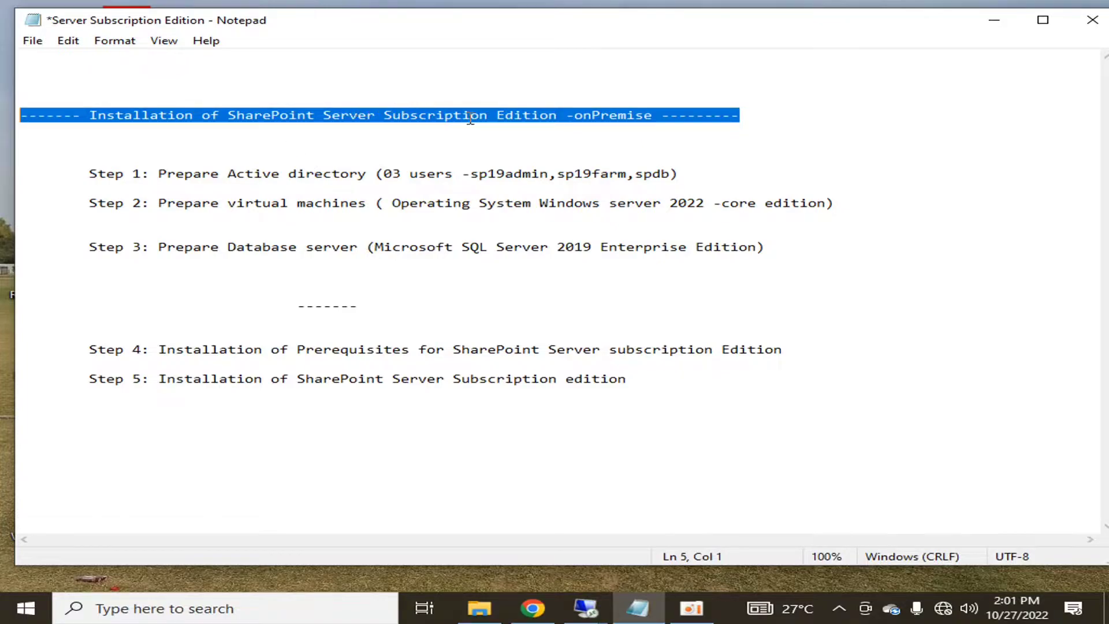
- Highlight the plan's title and Step 1 lines, then bring up the open remote desktop sessions
{"action": "left_click", "coordinate": [501, 119]}
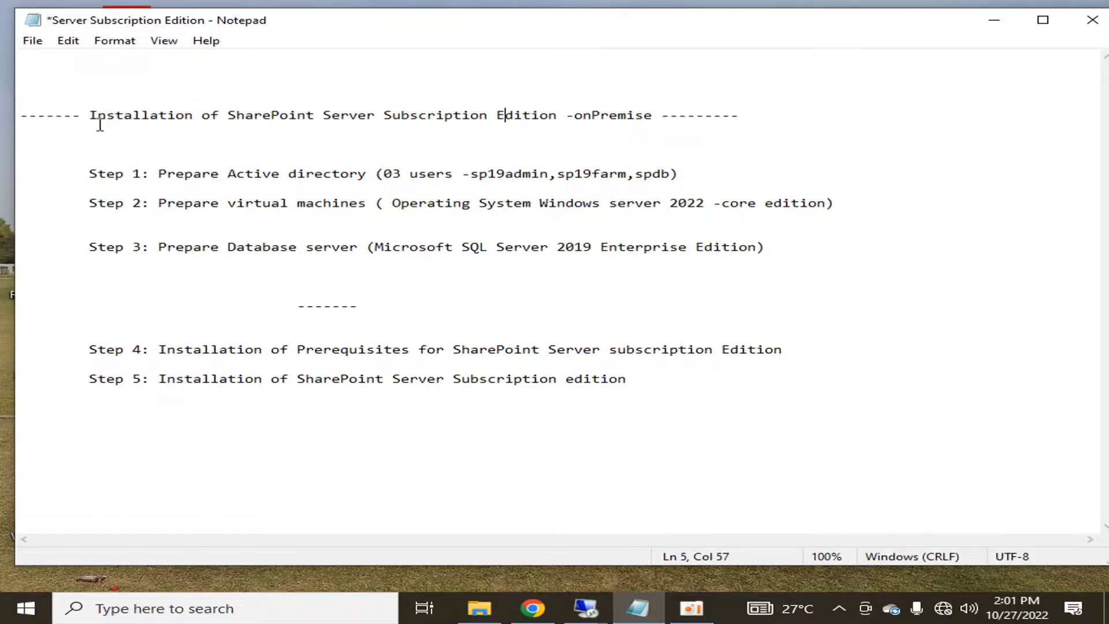
{"action": "left_click_drag", "start_coordinate": [89, 115], "coordinate": [653, 124]}
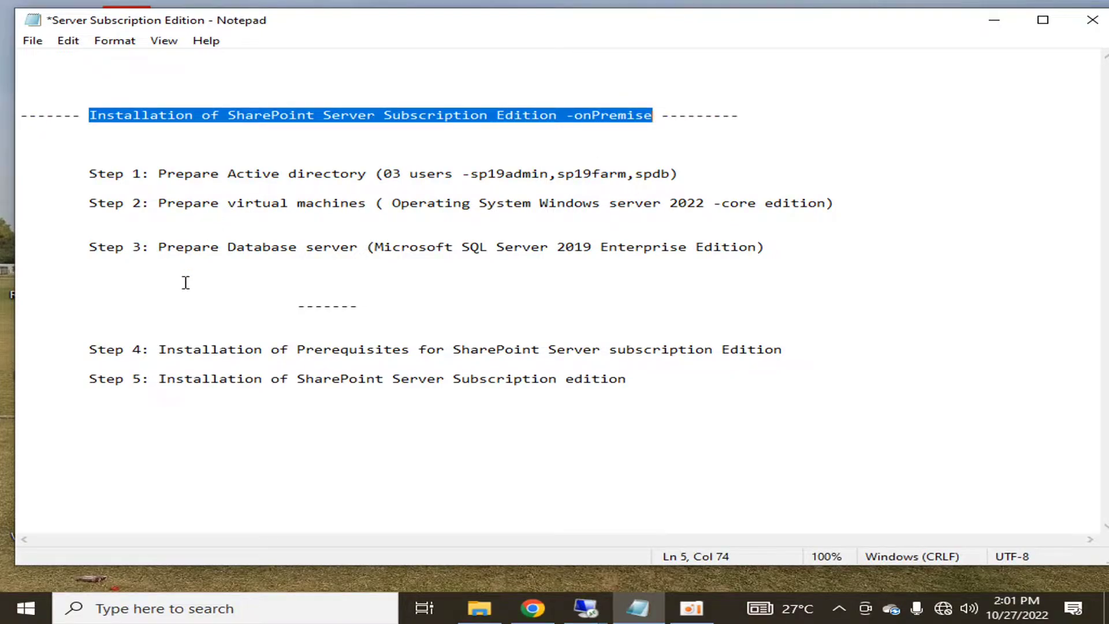
{"action": "left_click_drag", "start_coordinate": [90, 174], "coordinate": [689, 173]}
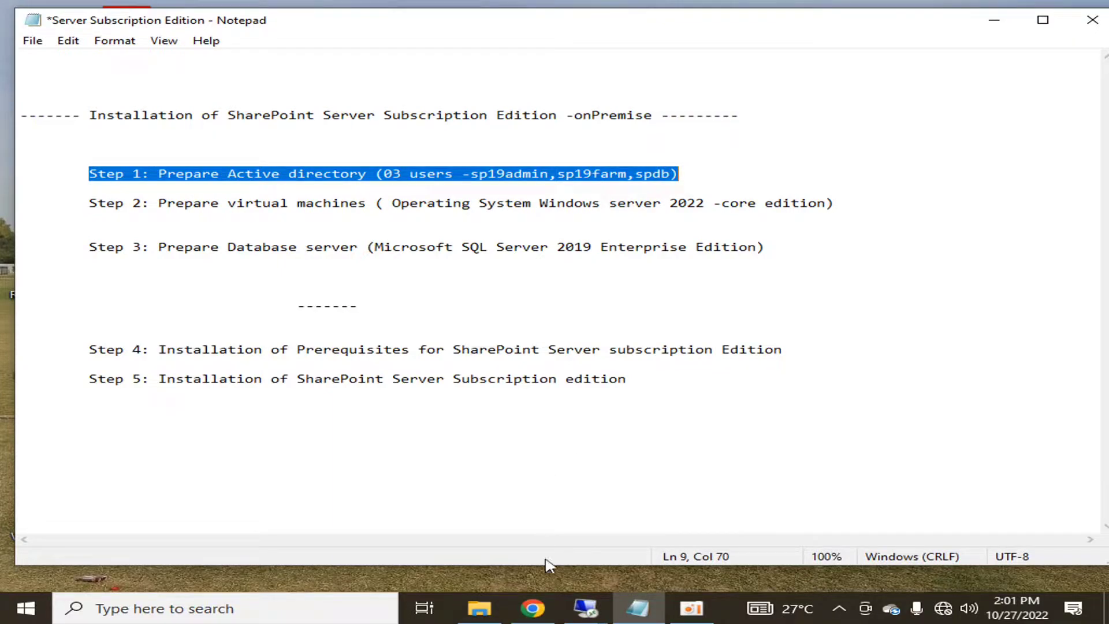
{"action": "left_click", "coordinate": [585, 608]}
- On 10.20.30.10, launch Active Directory Users and Computers (dsa) and select the sp19 admin, farm and sql accounts
{"action": "left_click", "coordinate": [500, 494]}
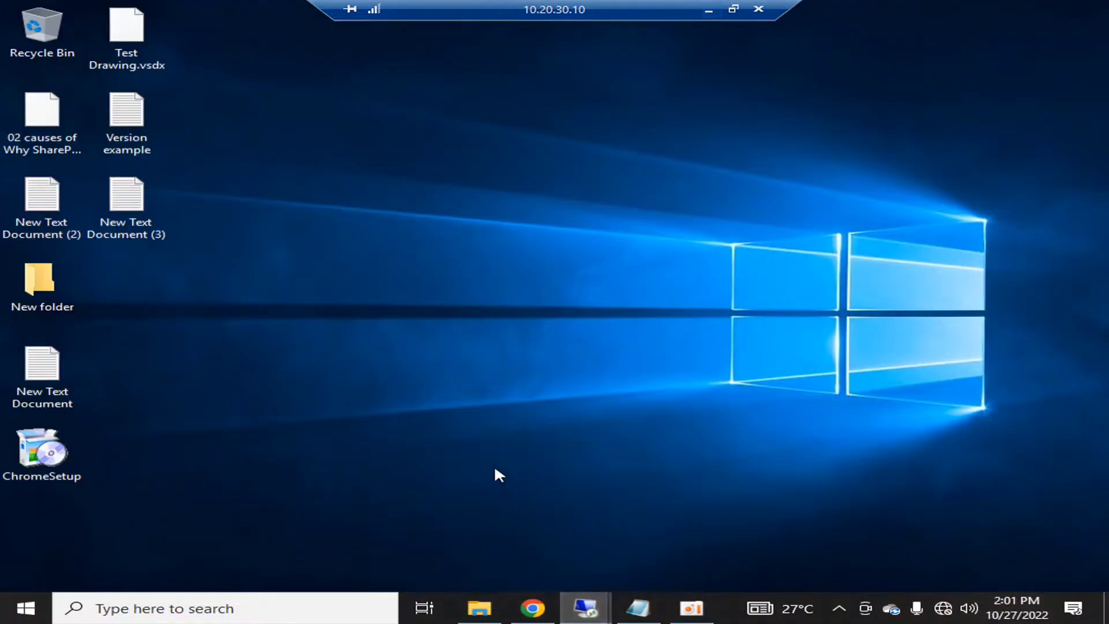
{"action": "left_click", "coordinate": [23, 611]}
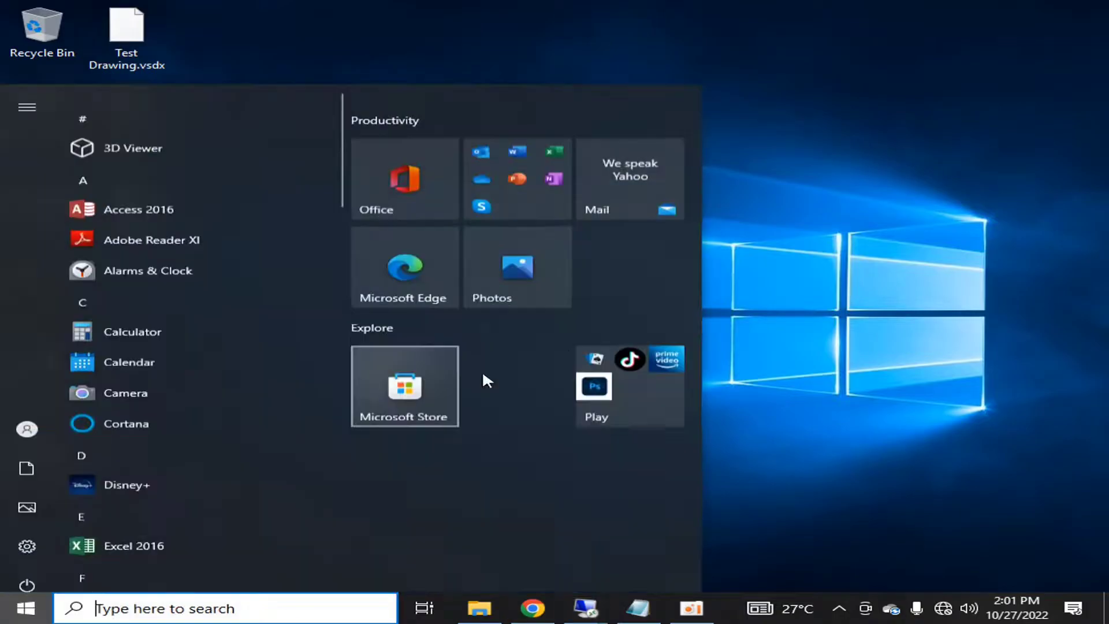
{"action": "left_click", "coordinate": [787, 281]}
{"action": "left_click", "coordinate": [25, 608]}
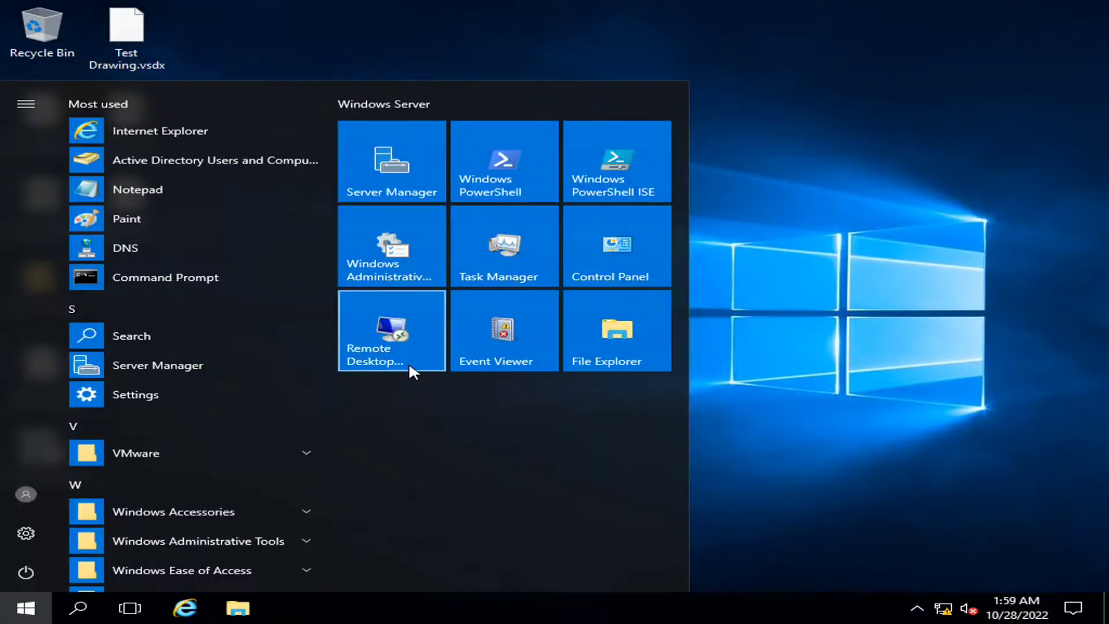
{"action": "type", "text": "dsa"}
{"action": "key", "text": "Return"}
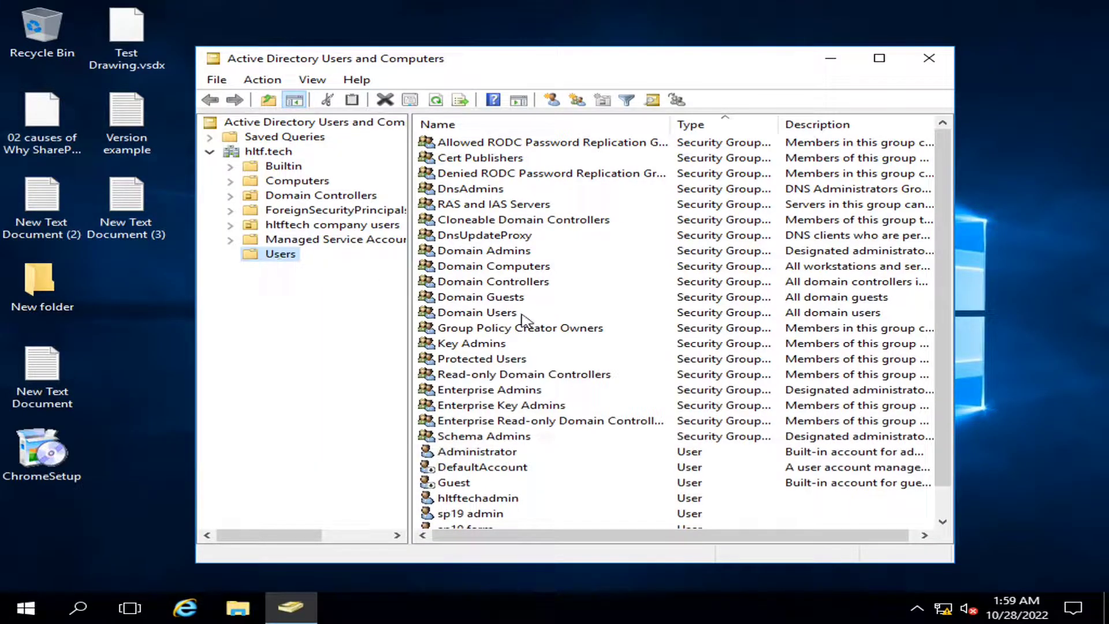
{"action": "scroll", "coordinate": [604, 370], "scroll_direction": "down", "scroll_amount": 1}
{"action": "left_click", "coordinate": [486, 484]}
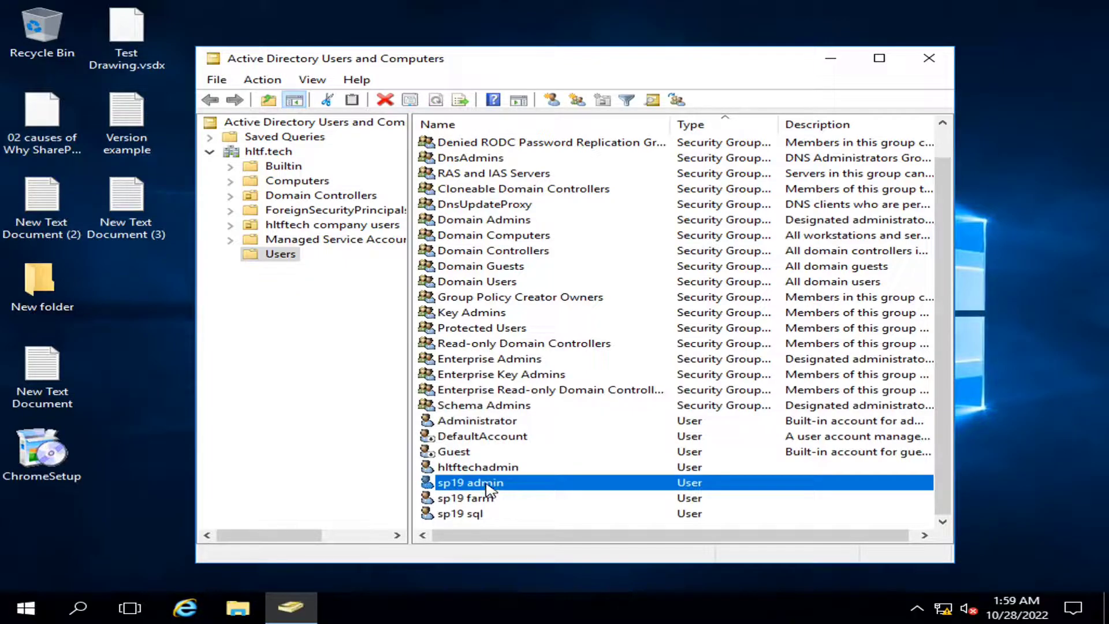
{"action": "key", "text": "shift+Down"}
{"action": "key", "text": "shift+Down"}
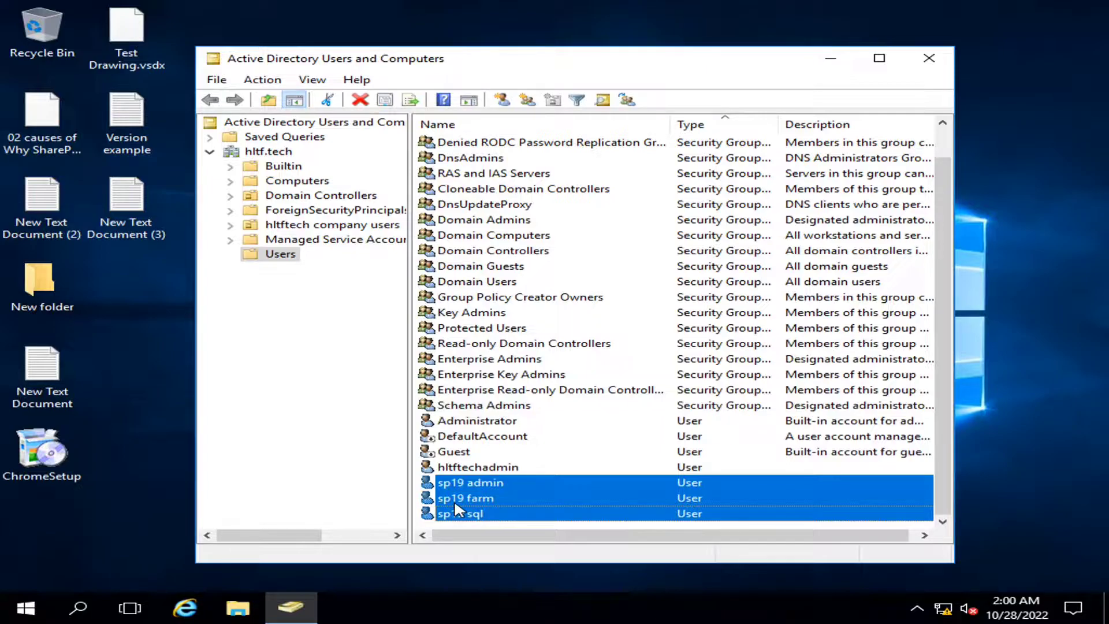
- Check sp19 admin's group memberships on its Member Of page, then cancel the properties
{"action": "left_click", "coordinate": [458, 511]}
{"action": "left_click", "coordinate": [467, 484]}
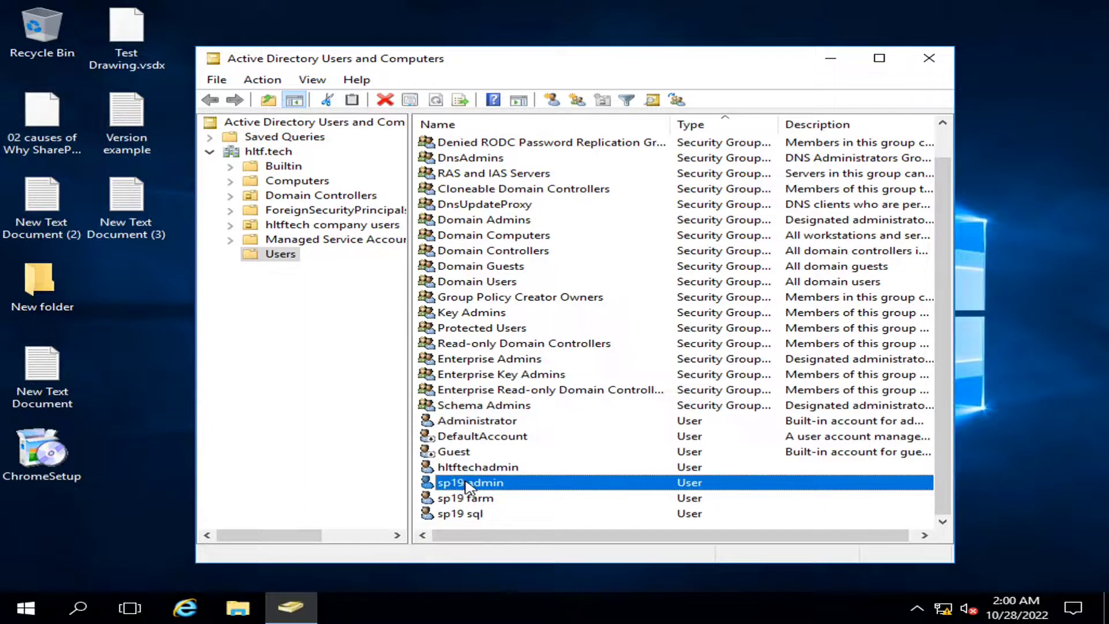
{"action": "double_click", "coordinate": [467, 484]}
{"action": "left_click", "coordinate": [416, 124]}
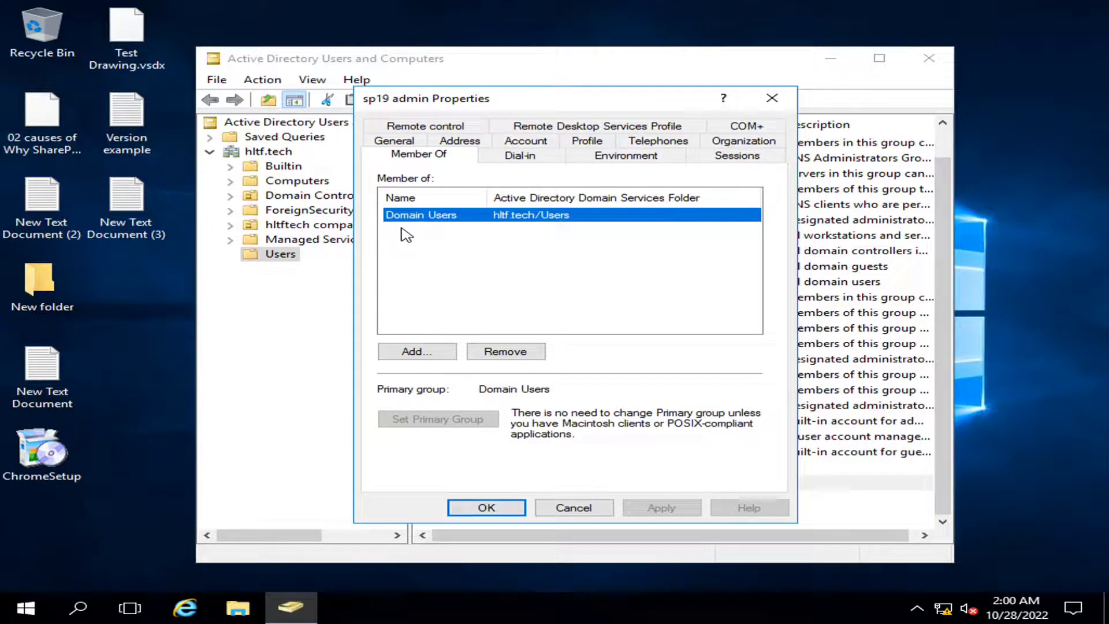
{"action": "left_click", "coordinate": [569, 506]}
{"action": "left_click", "coordinate": [714, 10]}
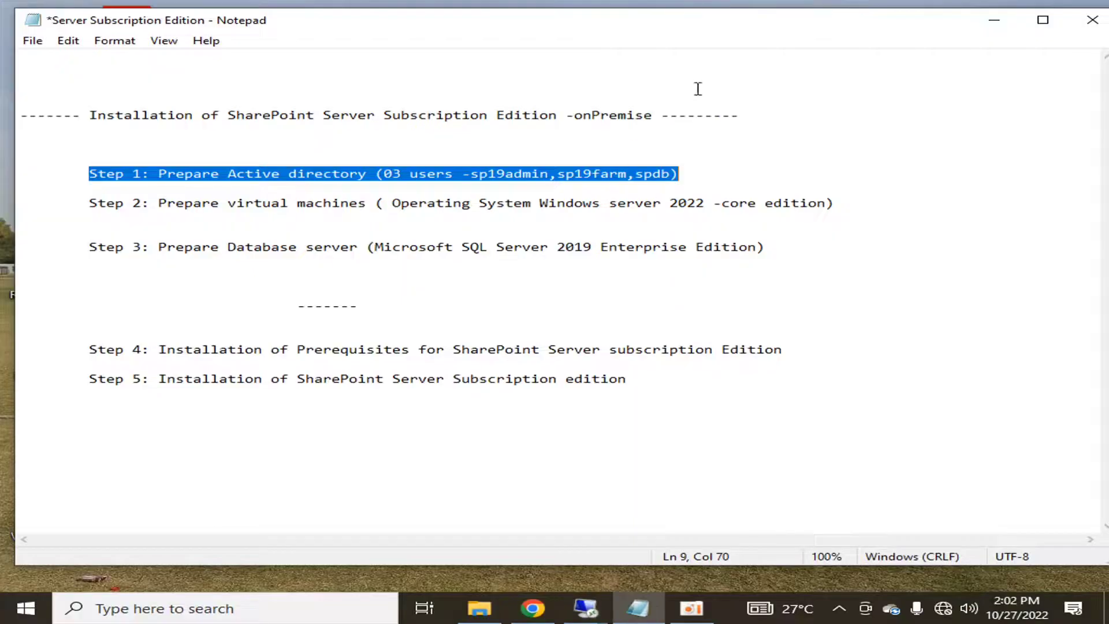
{"action": "left_click_drag", "start_coordinate": [89, 174], "coordinate": [675, 174]}
{"action": "left_click", "coordinate": [728, 161]}
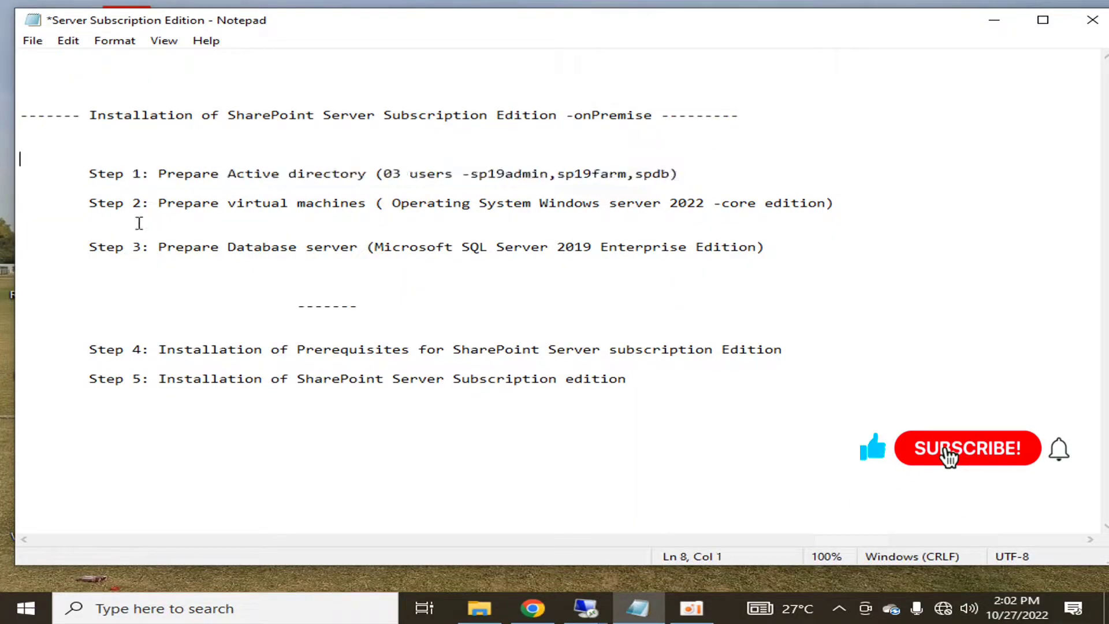
{"action": "left_click_drag", "start_coordinate": [89, 203], "coordinate": [842, 201]}
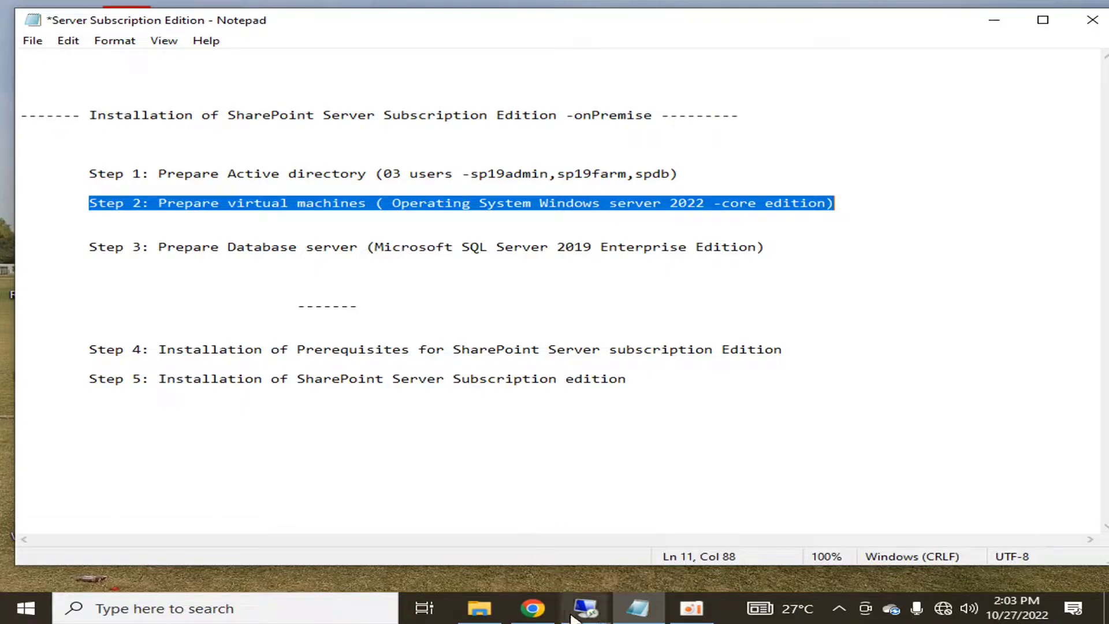
- List the Computers container (19WFE, APPSP19, DB, SP22APP) and select SP22APP
{"action": "mouse_move", "coordinate": [571, 611]}
{"action": "left_click", "coordinate": [462, 564]}
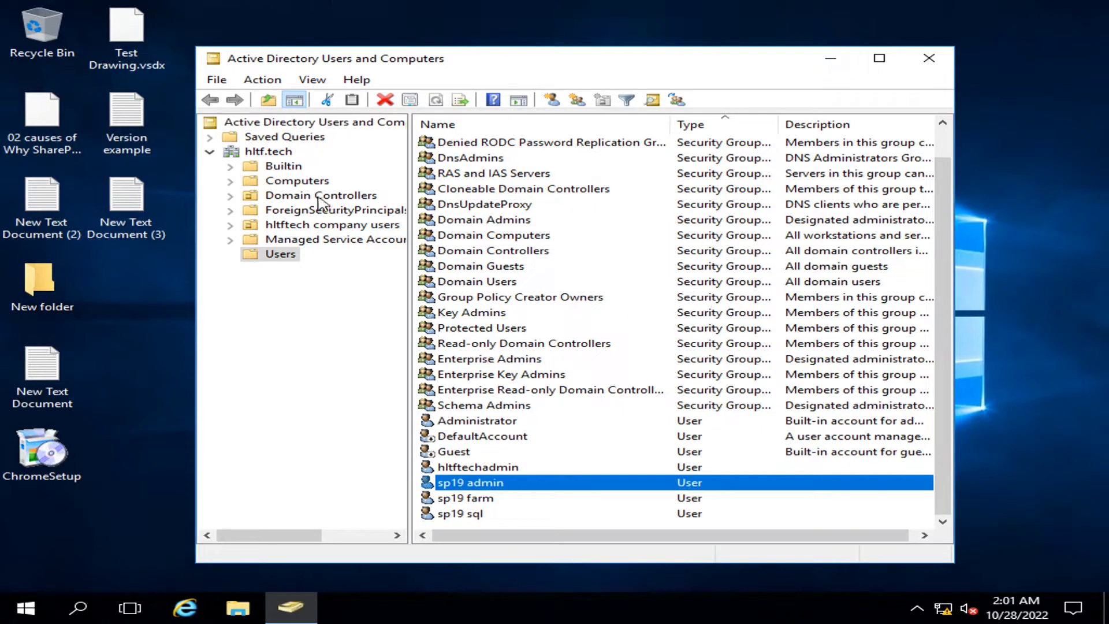
{"action": "left_click", "coordinate": [289, 184]}
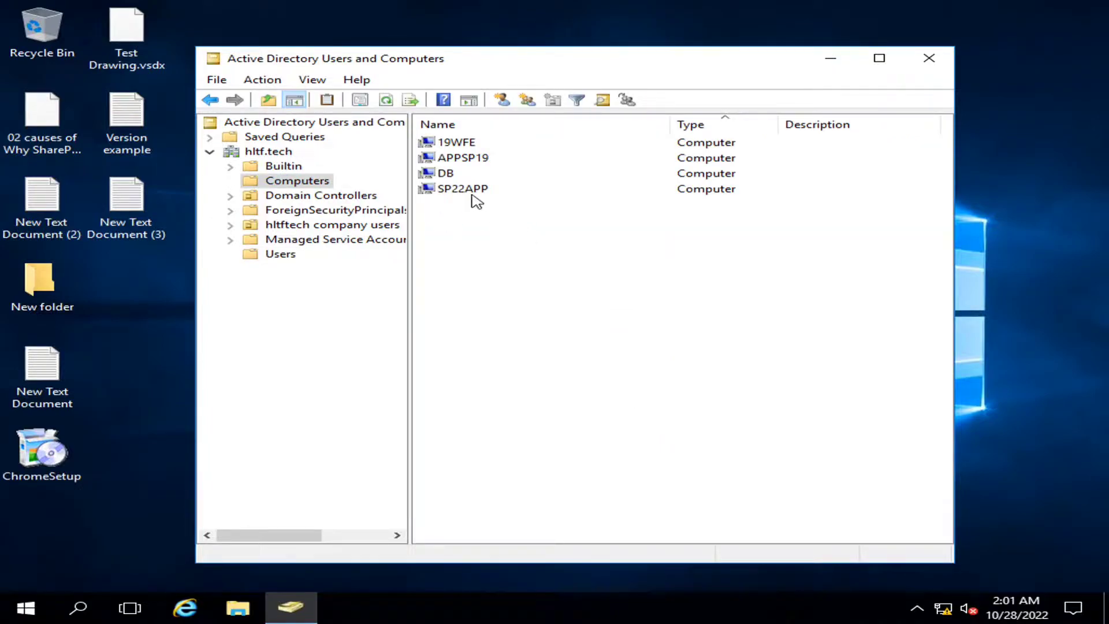
{"action": "left_click", "coordinate": [472, 195]}
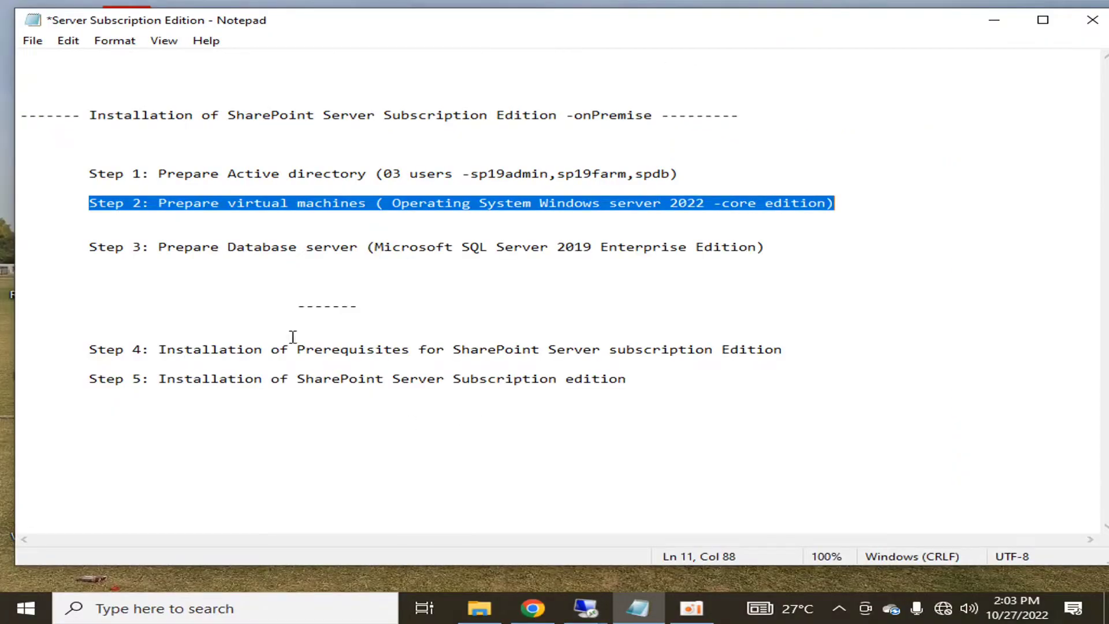
- Highlight Step 3, 'Prepare Database server (Microsoft SQL Server 2019 Enterprise Edition)', in Notepad
{"action": "left_click", "coordinate": [267, 258]}
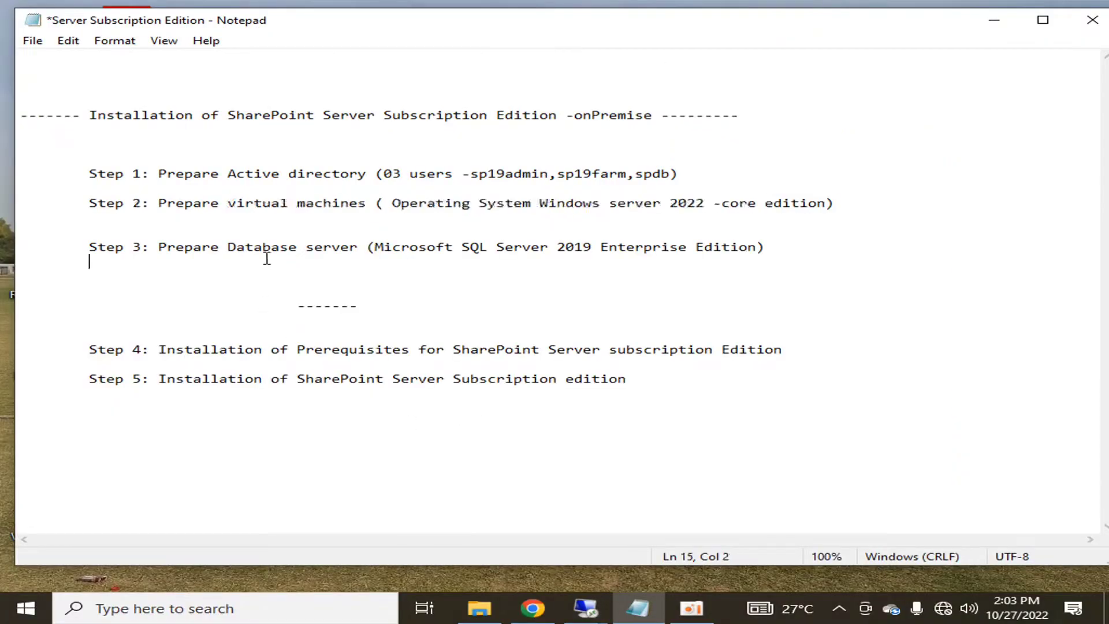
{"action": "left_click", "coordinate": [87, 245]}
{"action": "key", "text": "shift+End"}
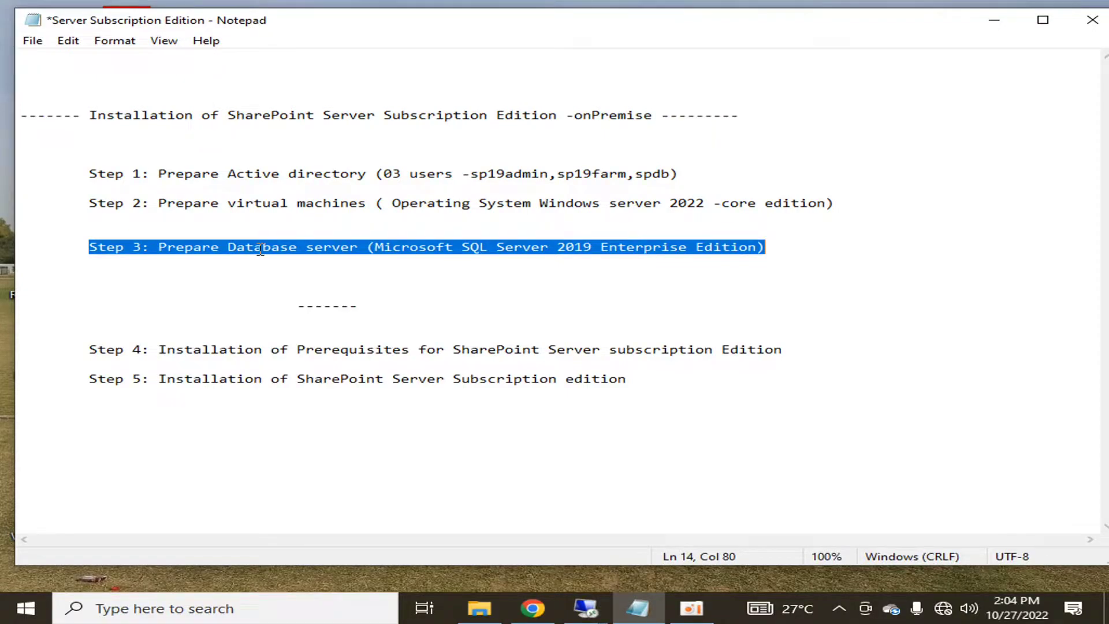
{"action": "left_click", "coordinate": [341, 270]}
{"action": "left_click", "coordinate": [92, 247]}
{"action": "left_click_drag", "start_coordinate": [92, 246], "coordinate": [775, 248]}
- Delete the empty lines above Step 3 and above the dashed separator
{"action": "left_click", "coordinate": [190, 273]}
{"action": "left_click_drag", "start_coordinate": [296, 308], "coordinate": [396, 305]}
{"action": "left_click", "coordinate": [451, 276]}
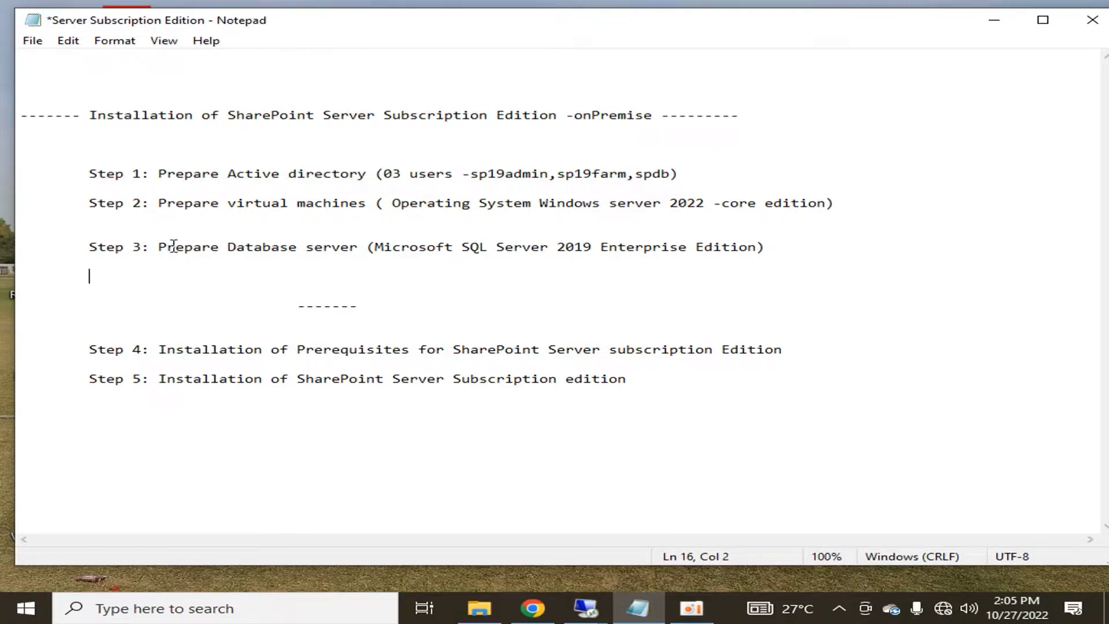
{"action": "left_click", "coordinate": [99, 225]}
{"action": "key", "text": "Delete"}
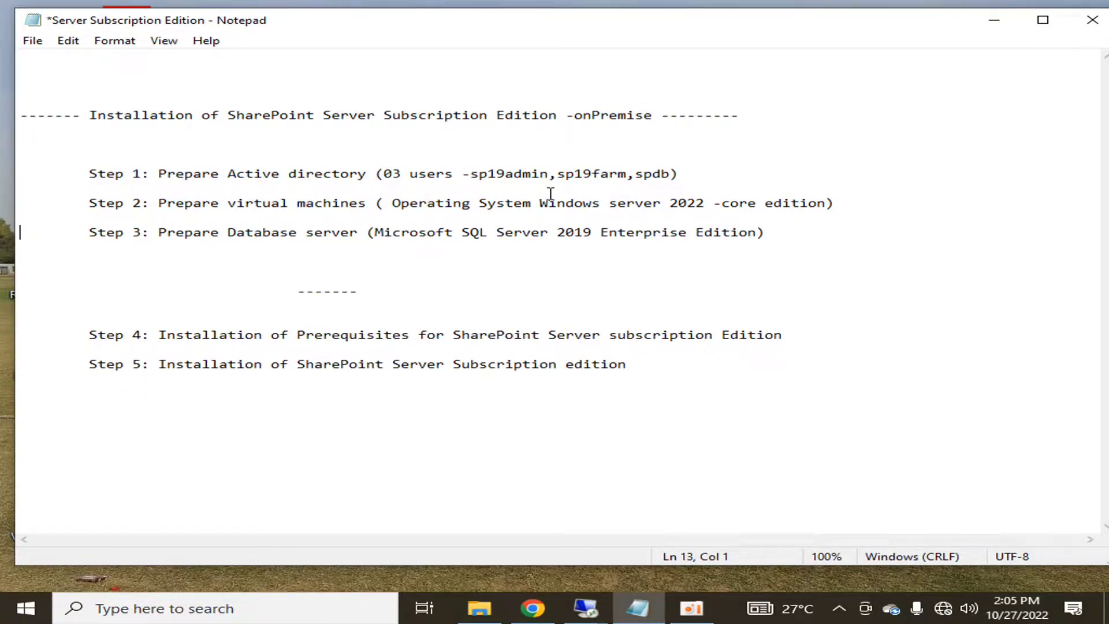
{"action": "left_click", "coordinate": [277, 265]}
{"action": "key", "text": "Delete"}
- Highlight Steps 1–3, then Step 4 and its 'SharePoint Server subscription Edition' text
{"action": "left_click_drag", "start_coordinate": [777, 233], "coordinate": [71, 173]}
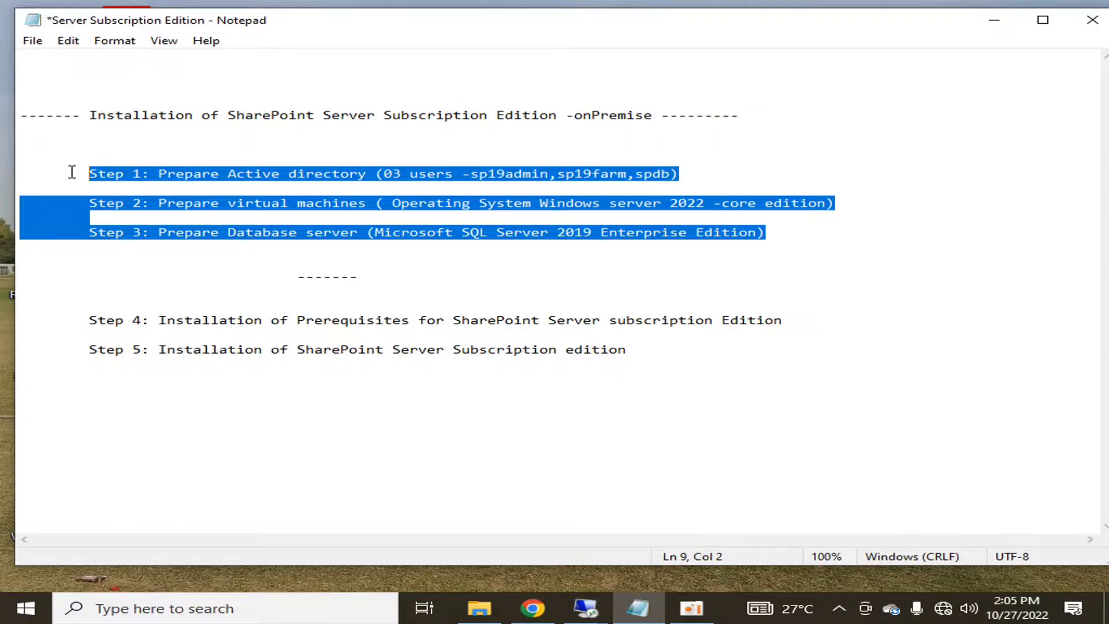
{"action": "left_click", "coordinate": [140, 251]}
{"action": "left_click_drag", "start_coordinate": [86, 319], "coordinate": [795, 325]}
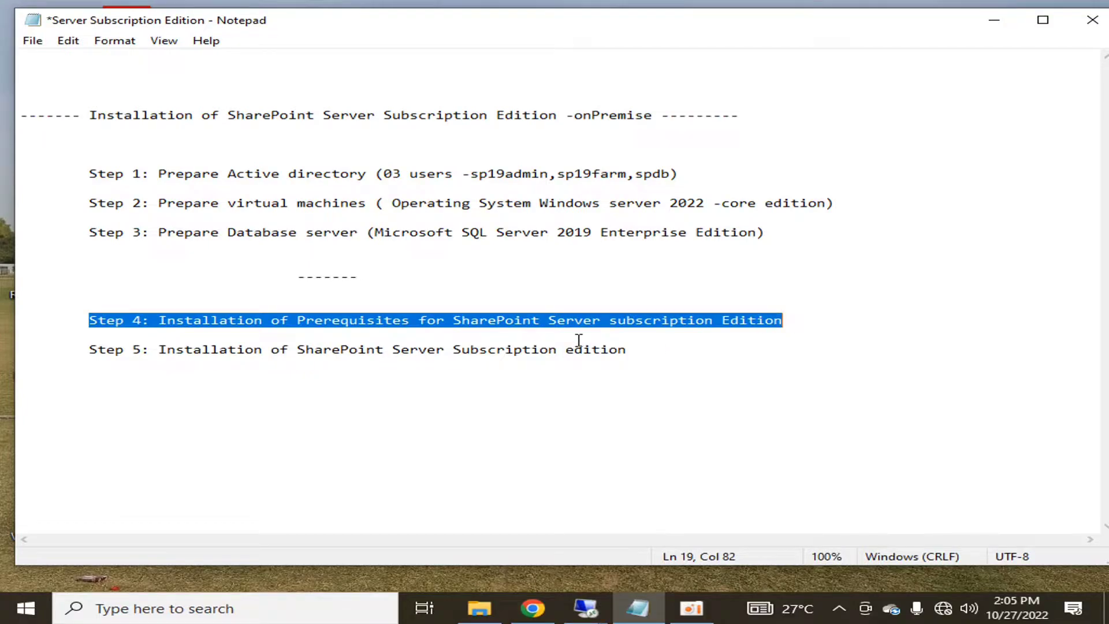
{"action": "left_click_drag", "start_coordinate": [453, 320], "coordinate": [785, 317]}
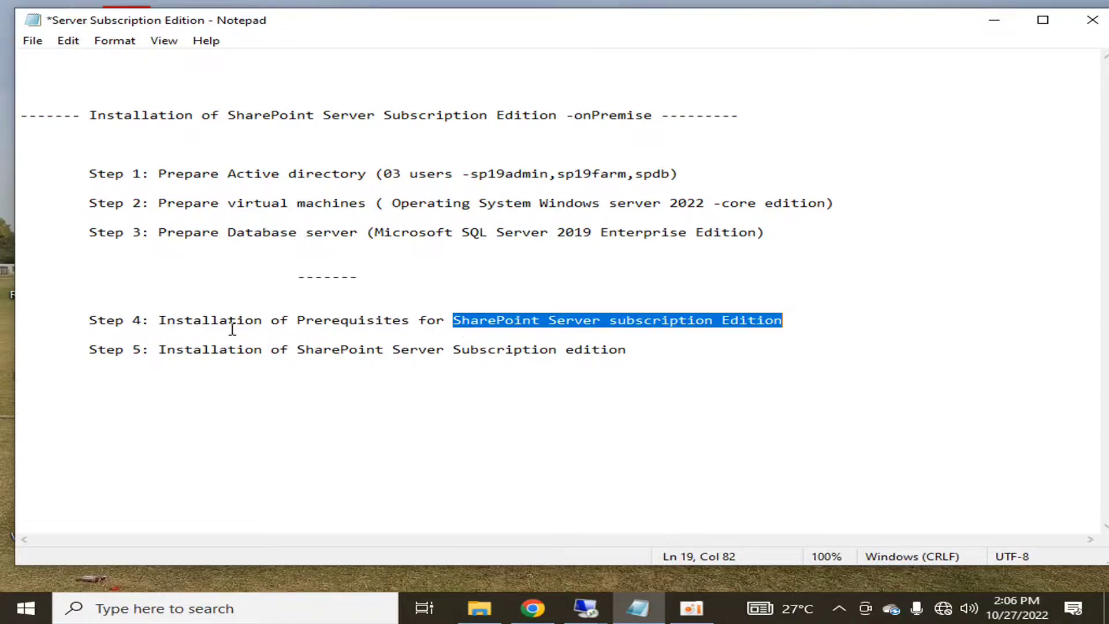
{"action": "left_click", "coordinate": [585, 608]}
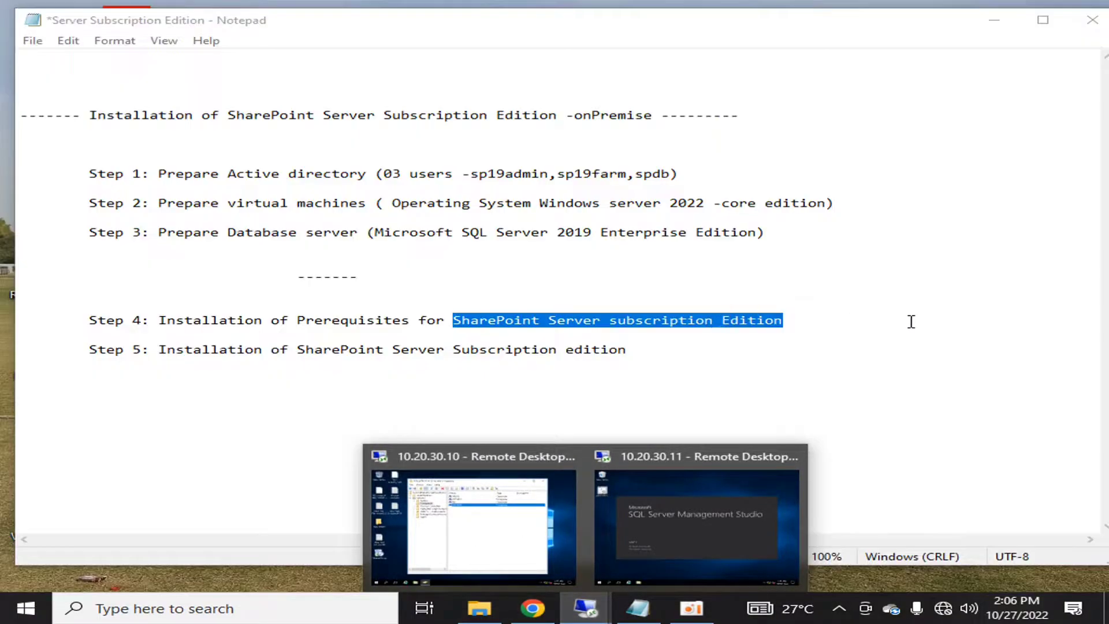
- Sign in to the SP22App01 VM console in ESXi and show it full screen
{"action": "left_click", "coordinate": [940, 363]}
{"action": "left_click", "coordinate": [532, 609]}
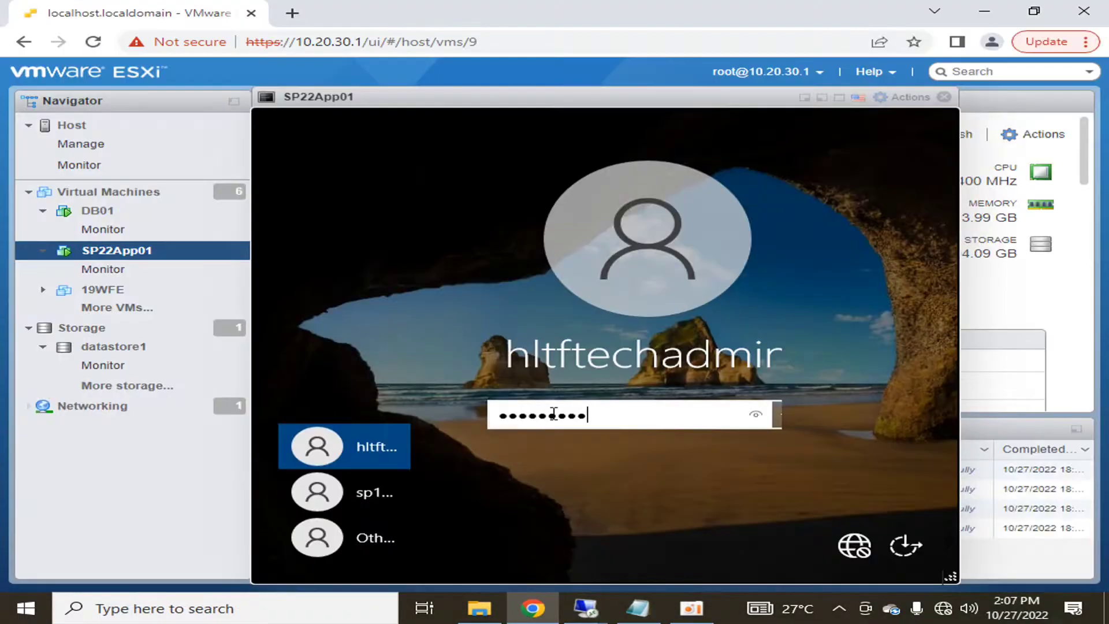
{"action": "key", "text": "Return"}
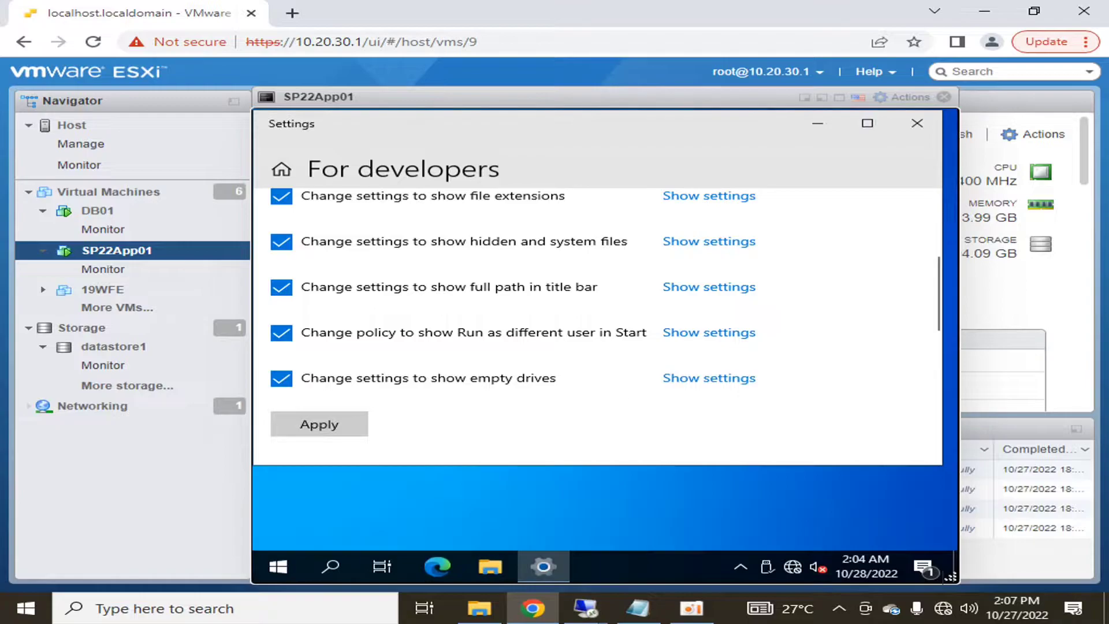
{"action": "left_click", "coordinate": [840, 99]}
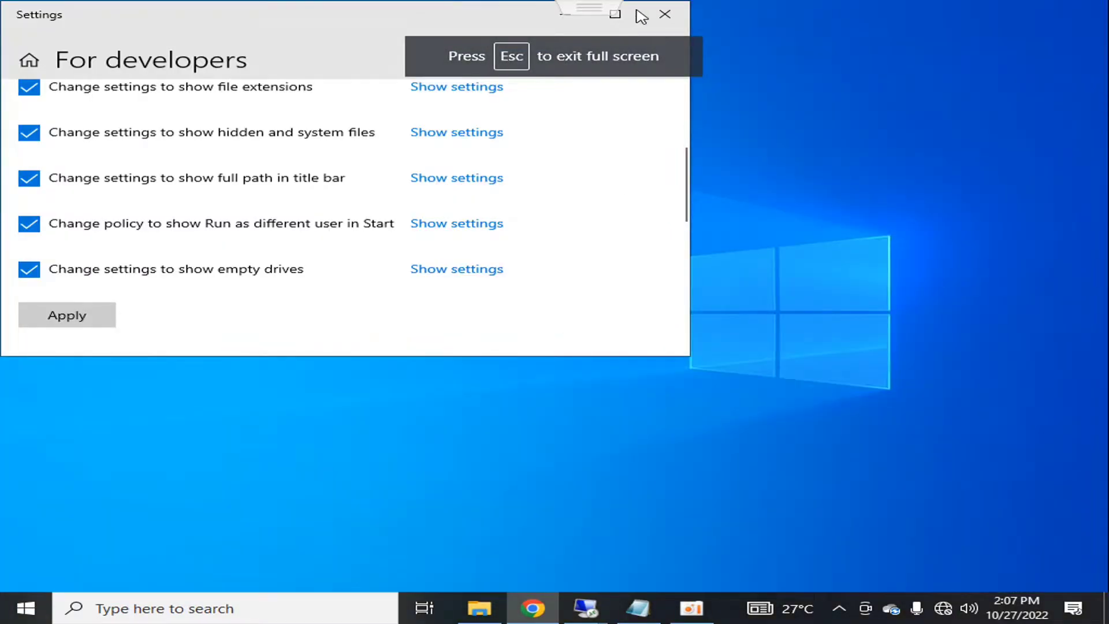
{"action": "left_click", "coordinate": [670, 11]}
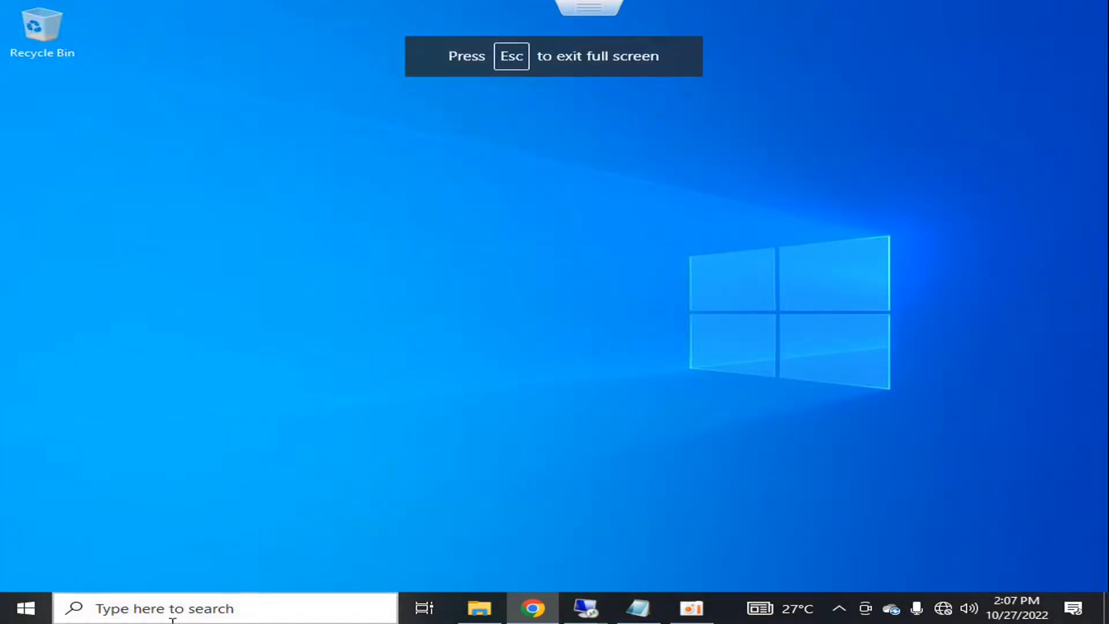
- Search the guest's Start menu for 'local'
{"action": "left_click", "coordinate": [6, 619]}
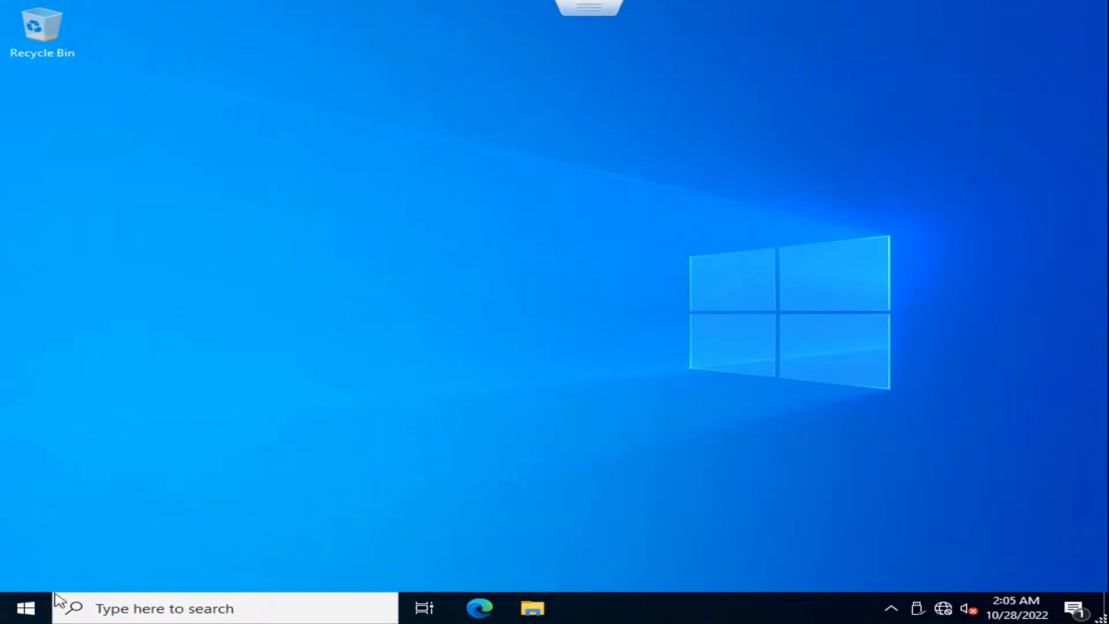
{"action": "key", "text": "super"}
{"action": "type", "text": "local"}
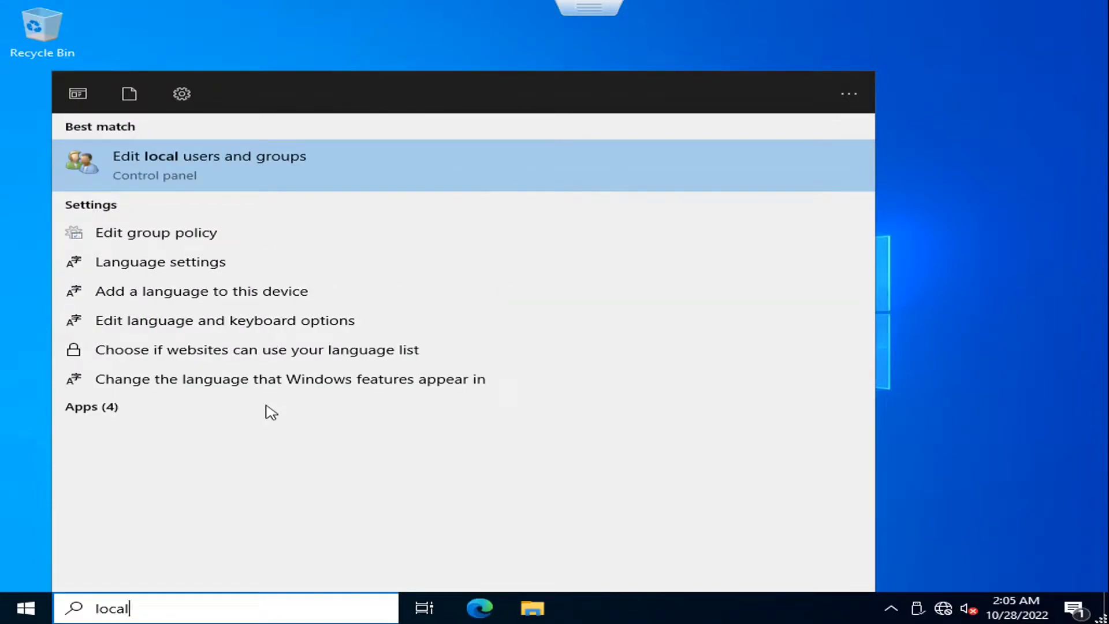
- Open Local Users and Groups and the Administrators group's properties
{"action": "key", "text": "Return"}
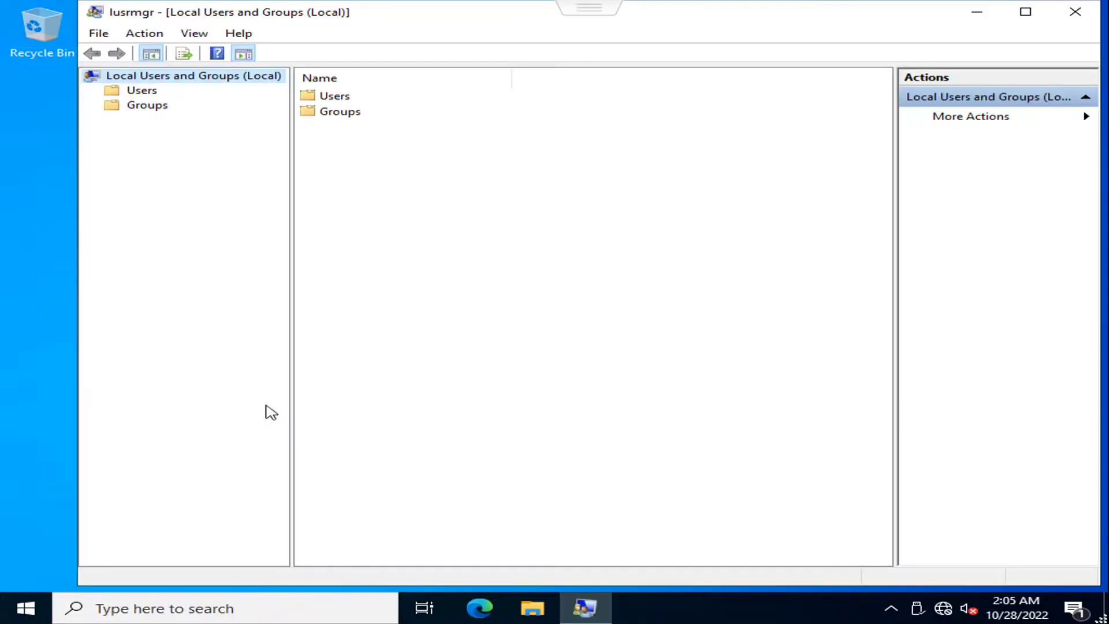
{"action": "double_click", "coordinate": [325, 112]}
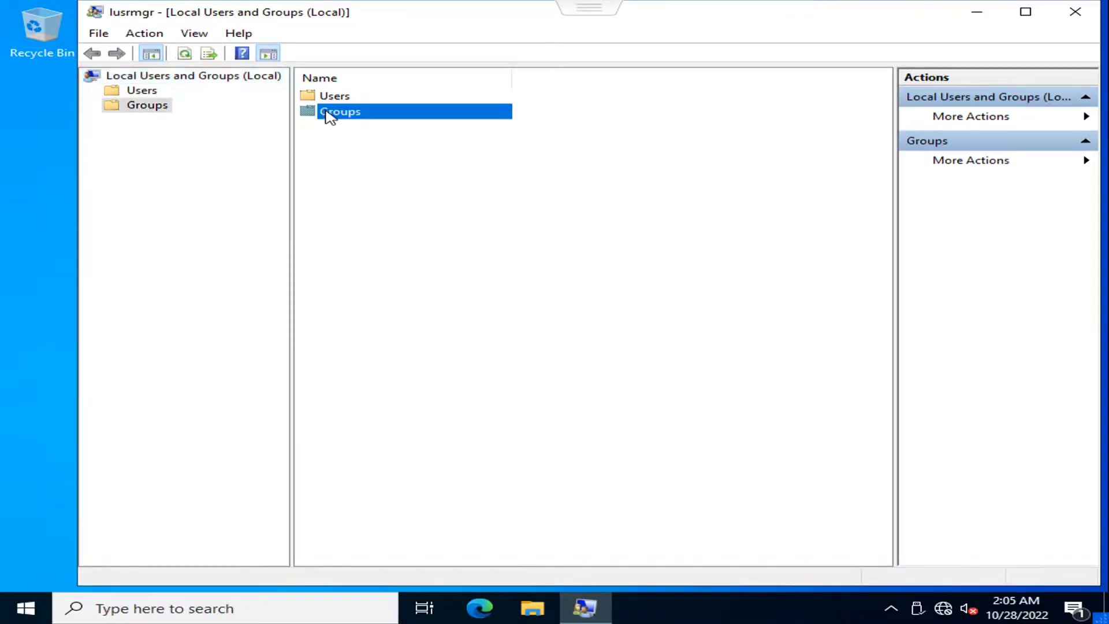
{"action": "left_click", "coordinate": [355, 114]}
{"action": "double_click", "coordinate": [356, 114]}
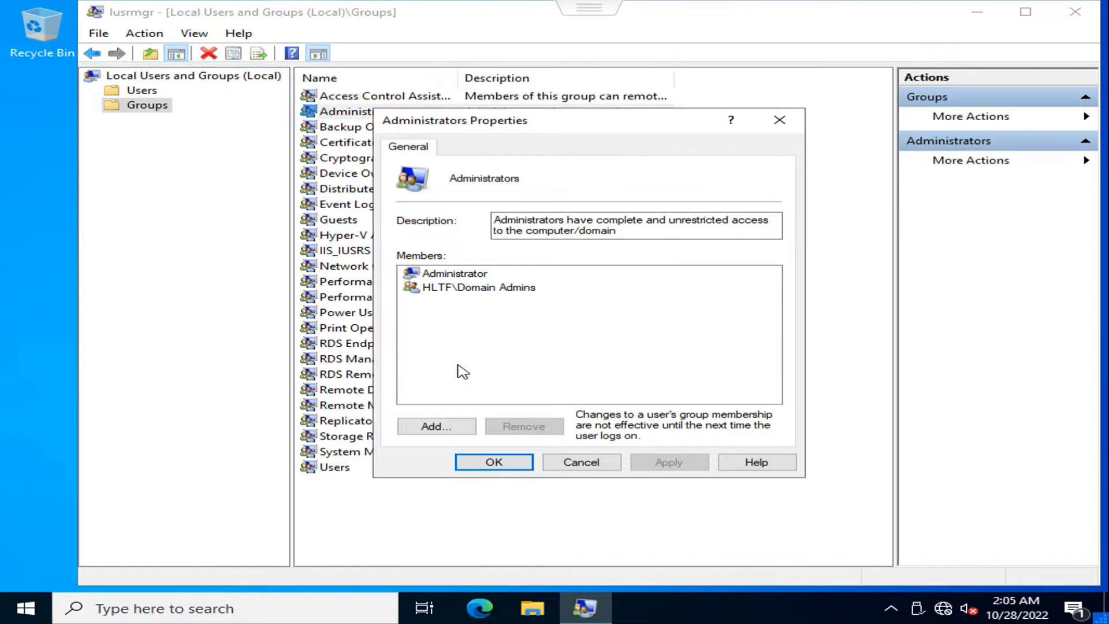
- Add sp19admin, sp19farm and sp19sql as members of the Administrators group
{"action": "left_click", "coordinate": [453, 427]}
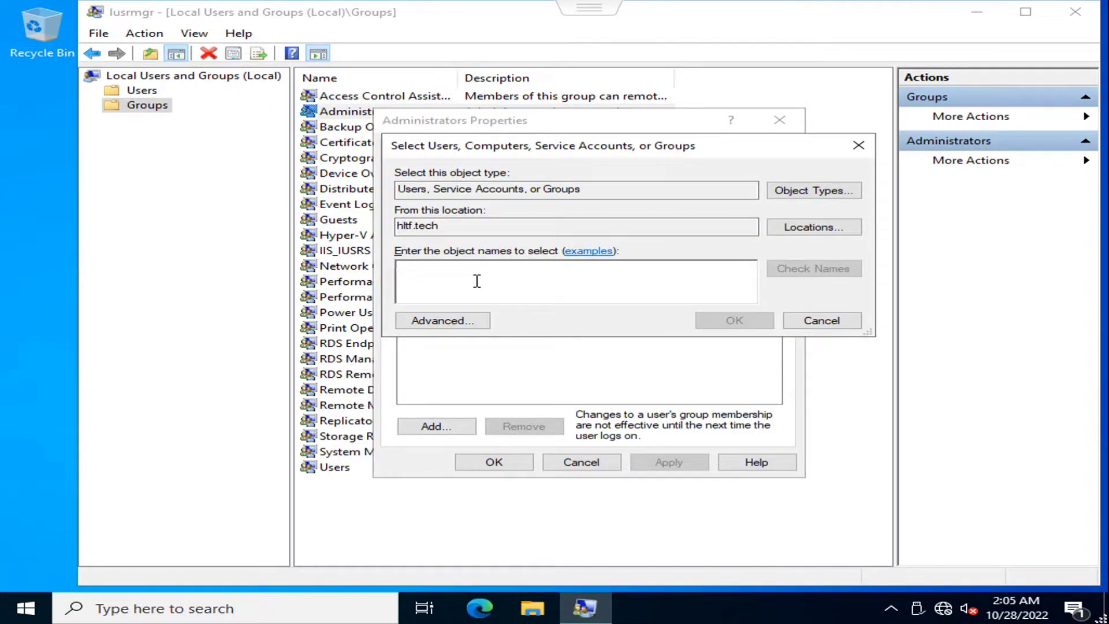
{"action": "type", "text": "sp1"}
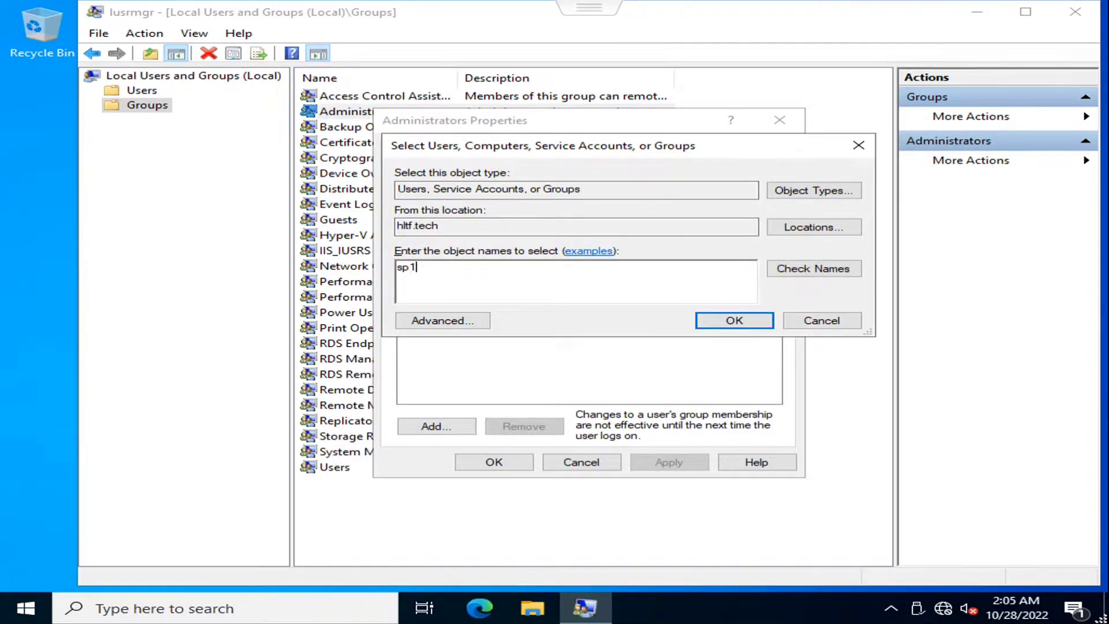
{"action": "type", "text": "9admin"}
{"action": "key", "text": "Return"}
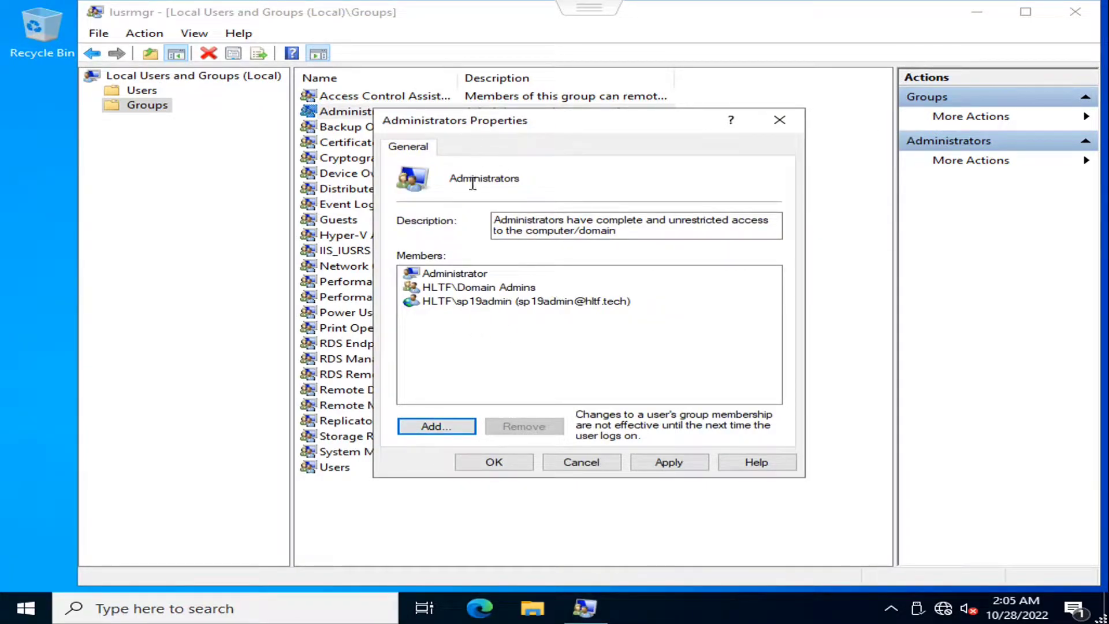
{"action": "left_click", "coordinate": [437, 426]}
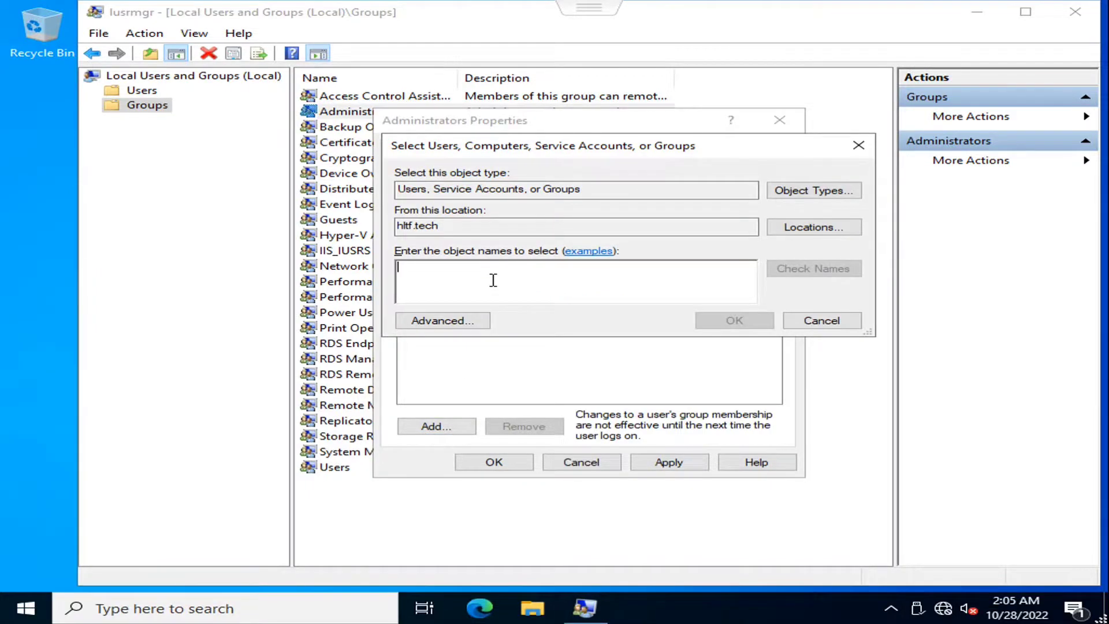
{"action": "type", "text": "sp19"}
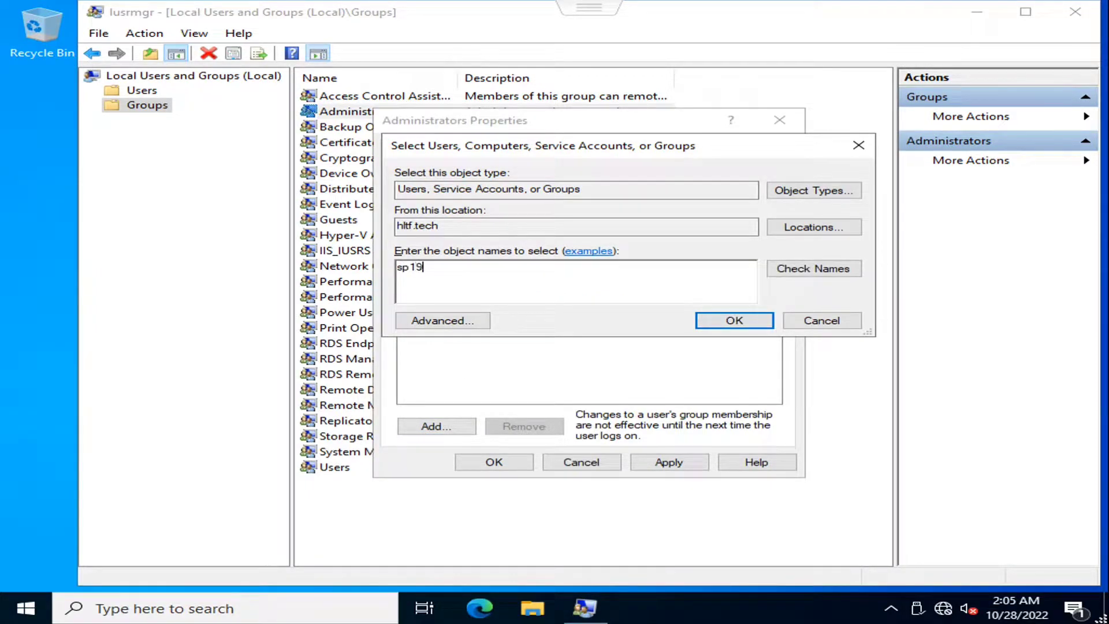
{"action": "type", "text": "farm"}
{"action": "key", "text": "Return"}
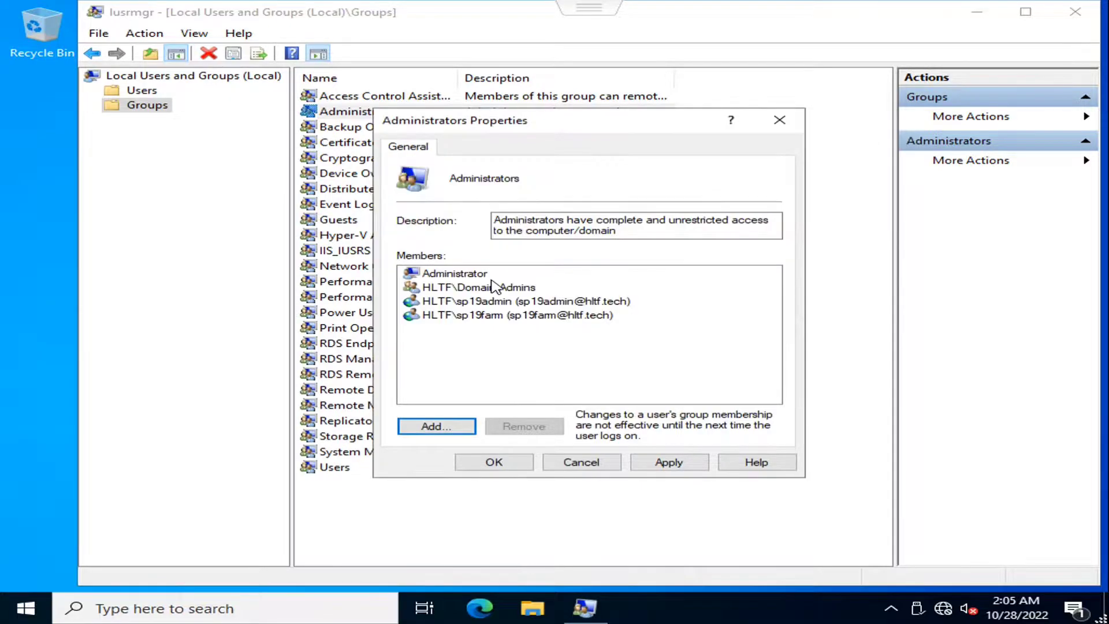
{"action": "left_click", "coordinate": [445, 426]}
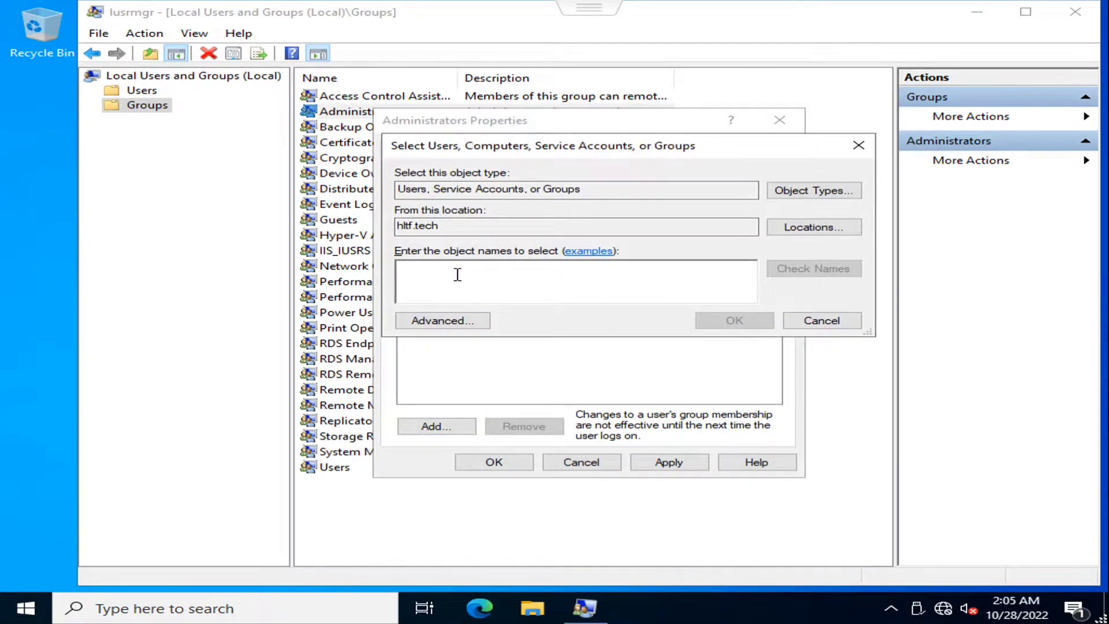
{"action": "type", "text": "sp1"}
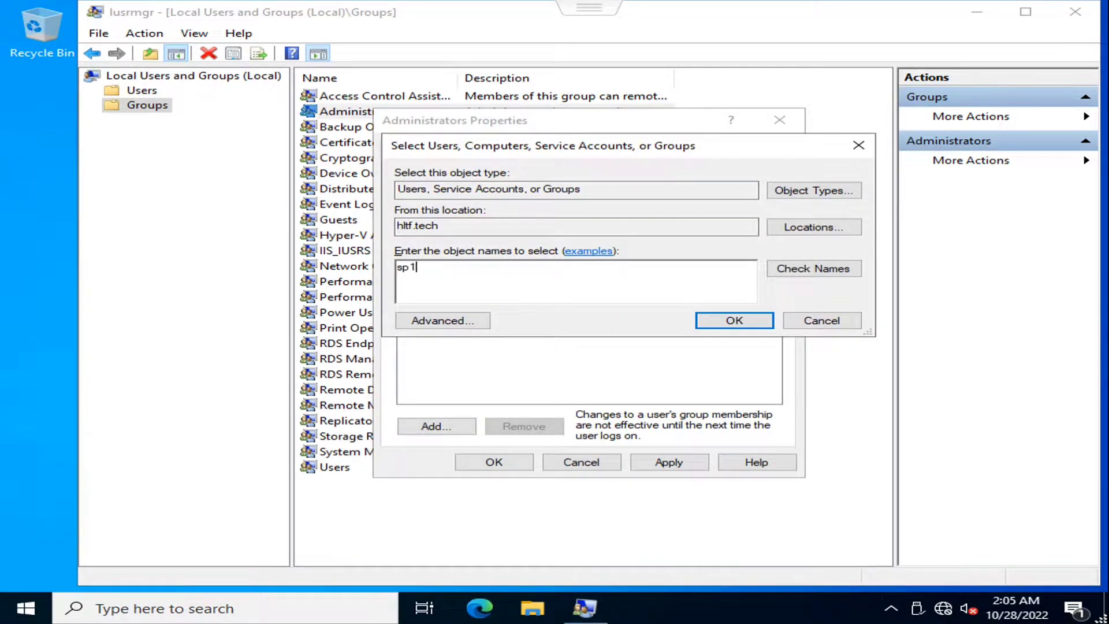
{"action": "type", "text": "9sql"}
{"action": "key", "text": "Return"}
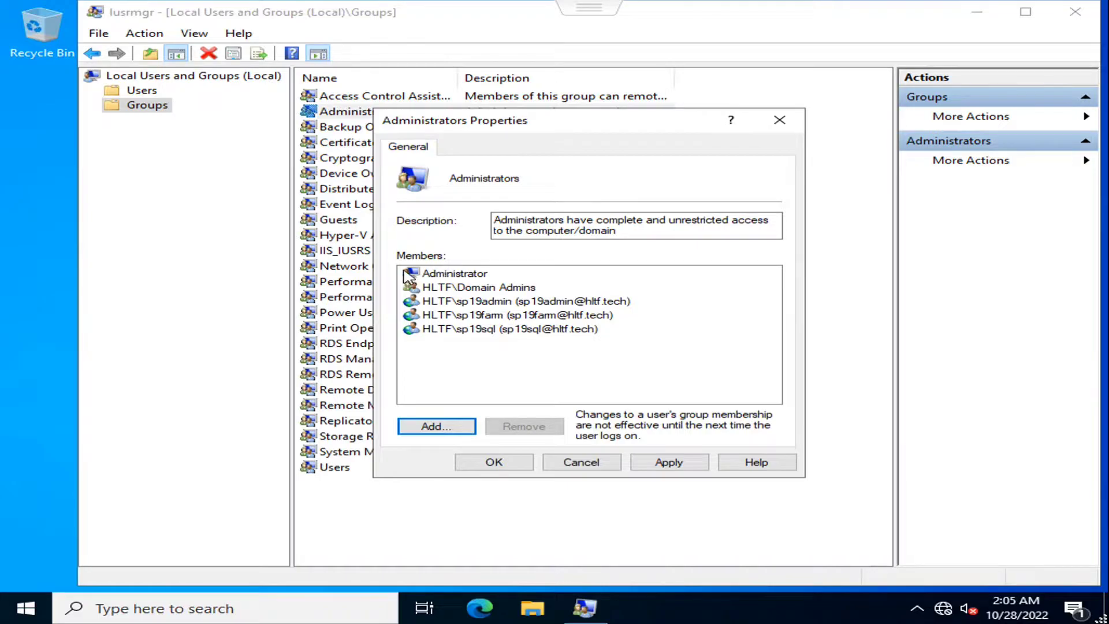
- Apply and save the new memberships, close lusrmgr, and show the Start menu's power options
{"action": "left_click", "coordinate": [669, 462]}
{"action": "left_click", "coordinate": [508, 469]}
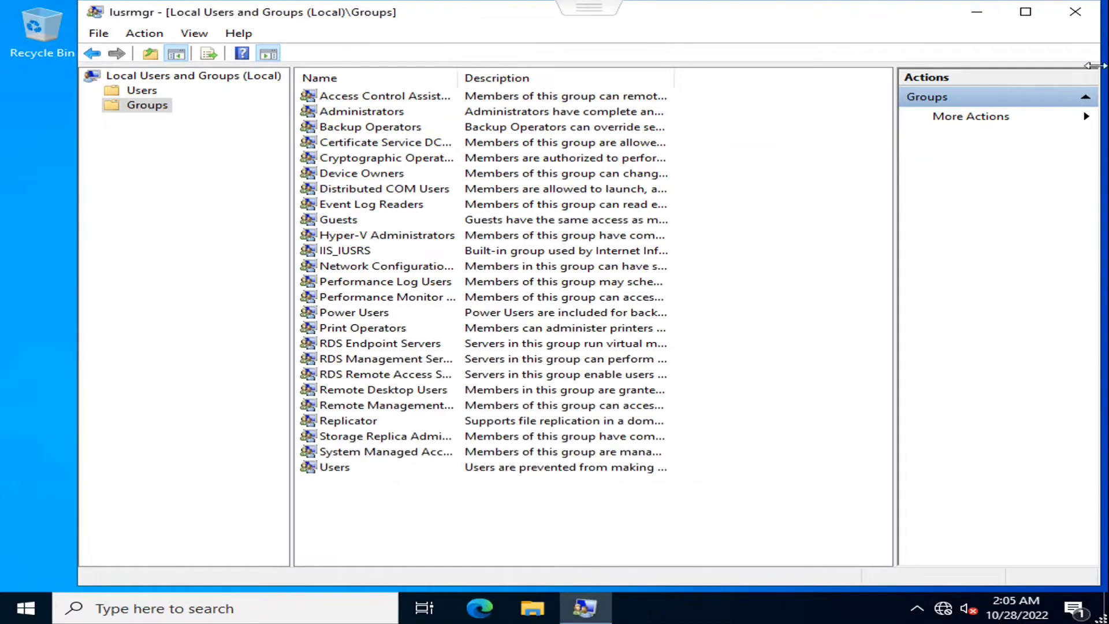
{"action": "left_click", "coordinate": [1073, 17]}
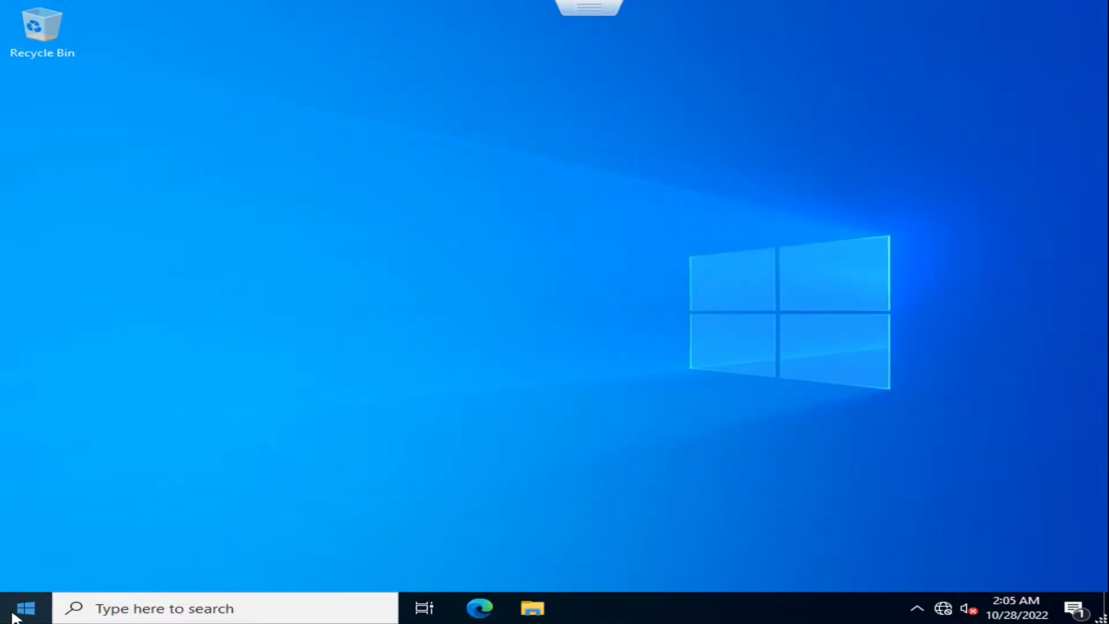
{"action": "left_click", "coordinate": [28, 606]}
{"action": "left_click", "coordinate": [26, 573]}
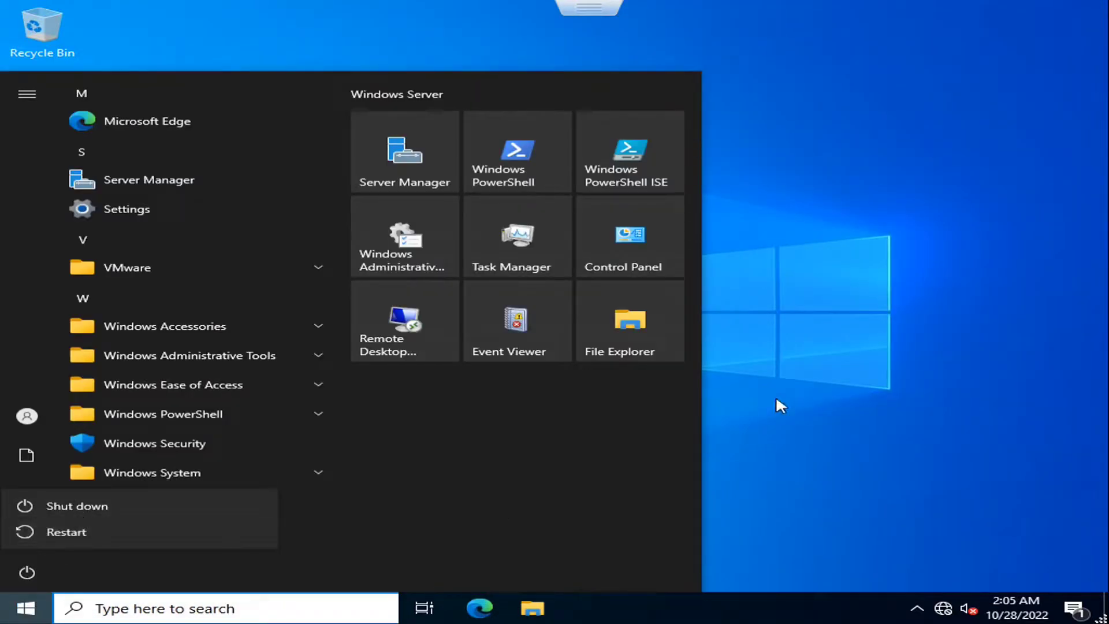
- Leave full screen, sign out of SP22App01 via Ctrl-Alt-Delete, and close its console
{"action": "mouse_move", "coordinate": [589, 8]}
{"action": "left_click", "coordinate": [553, 38]}
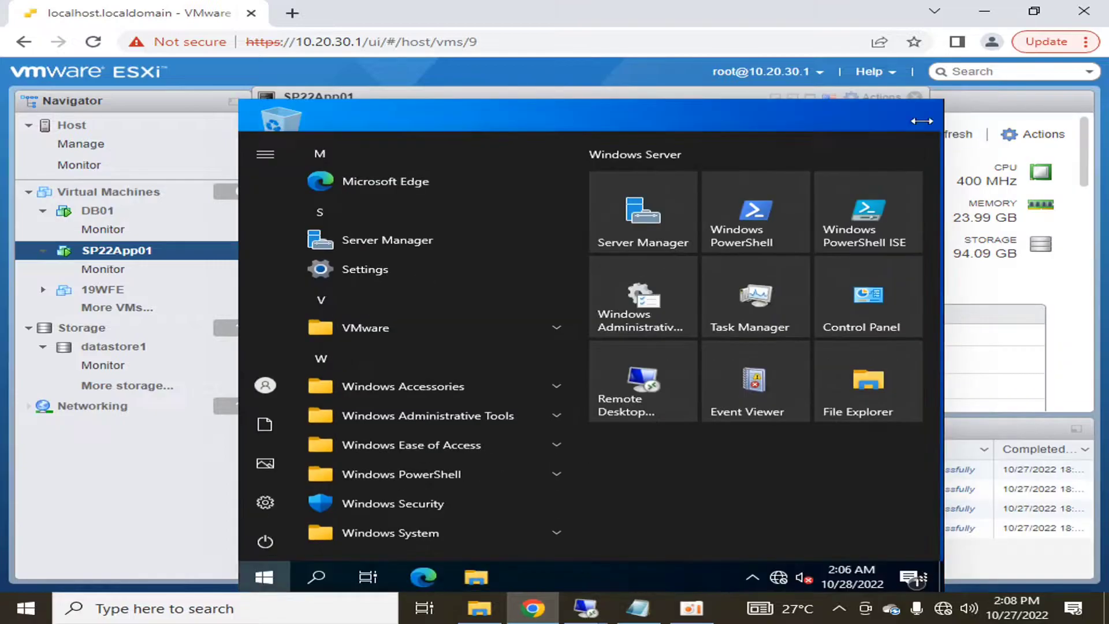
{"action": "left_click", "coordinate": [889, 97]}
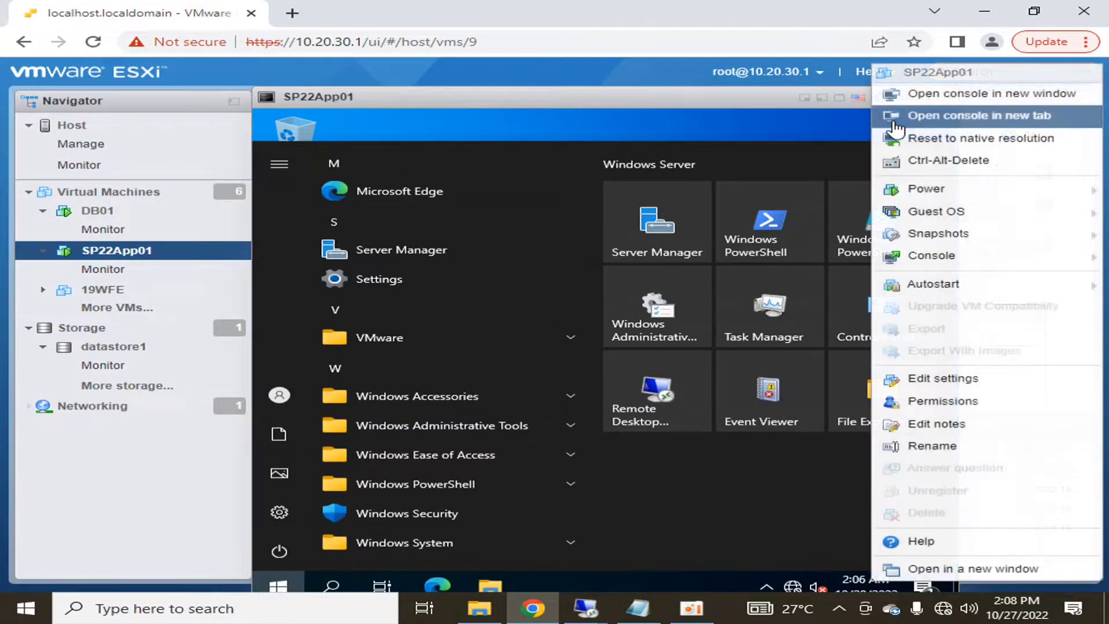
{"action": "left_click", "coordinate": [927, 157]}
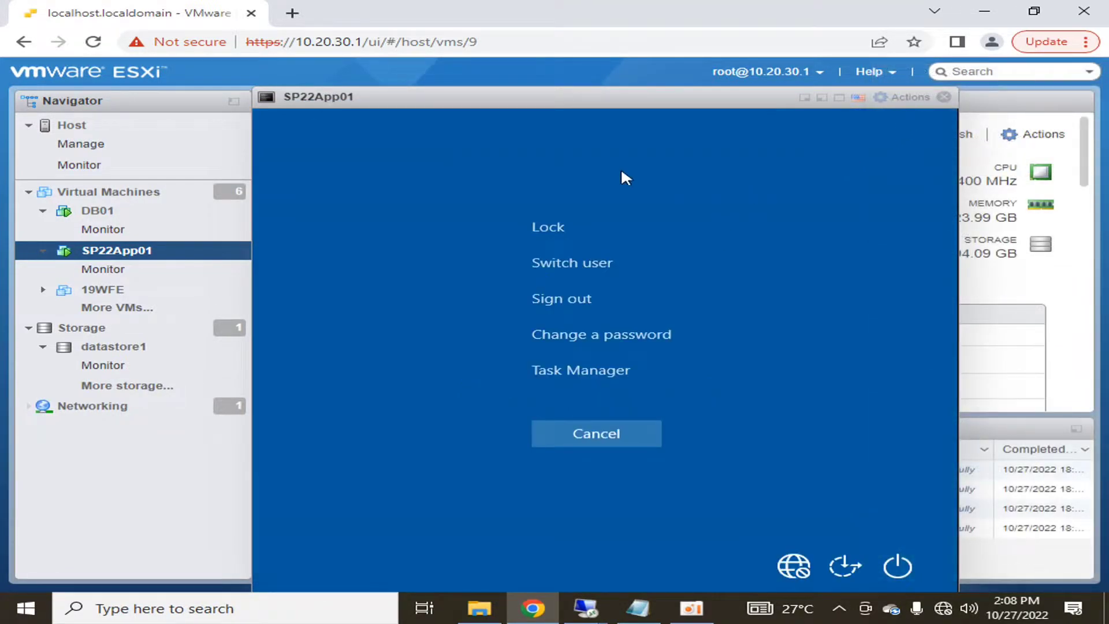
{"action": "left_click", "coordinate": [572, 301]}
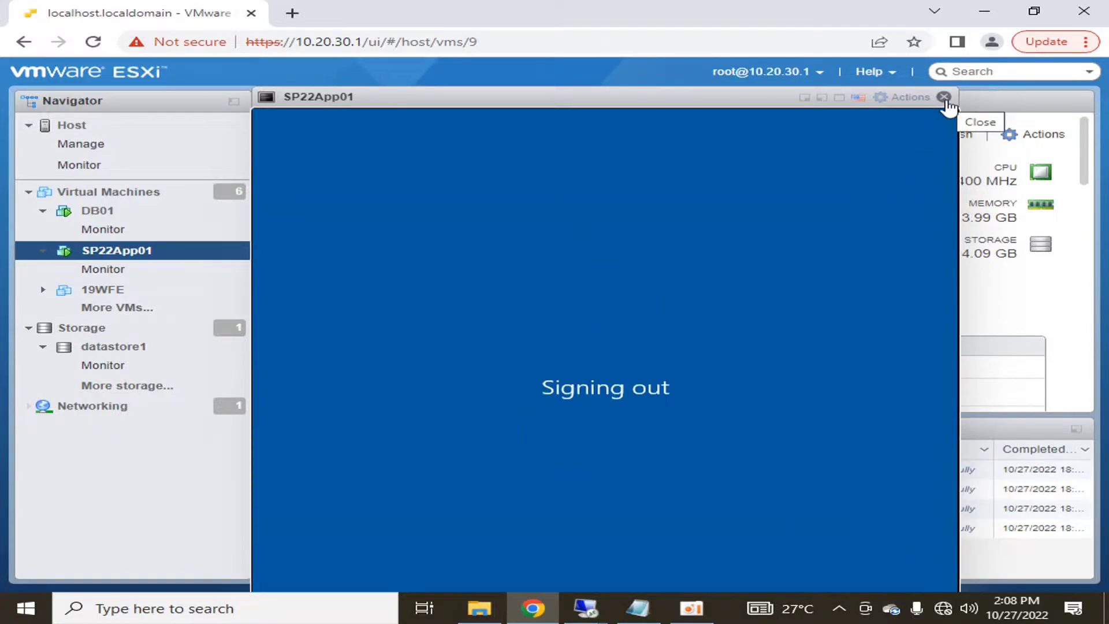
{"action": "left_click", "coordinate": [944, 97]}
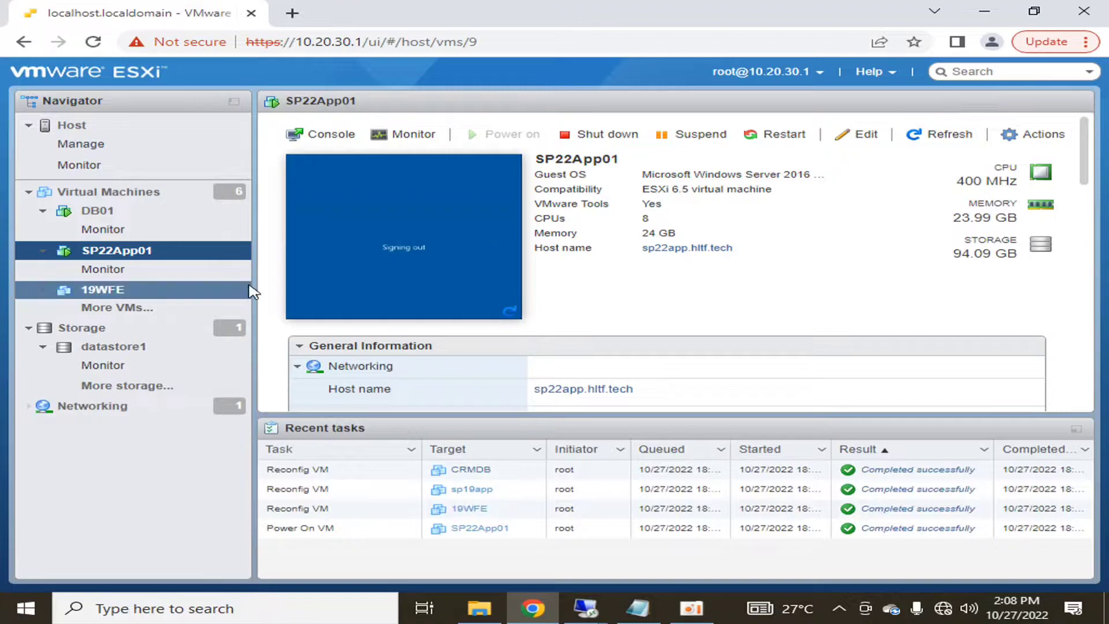
- Start a Remote Desktop Connection to 10.20.30.30, signing in with the domain admin password
{"action": "left_click", "coordinate": [985, 12]}
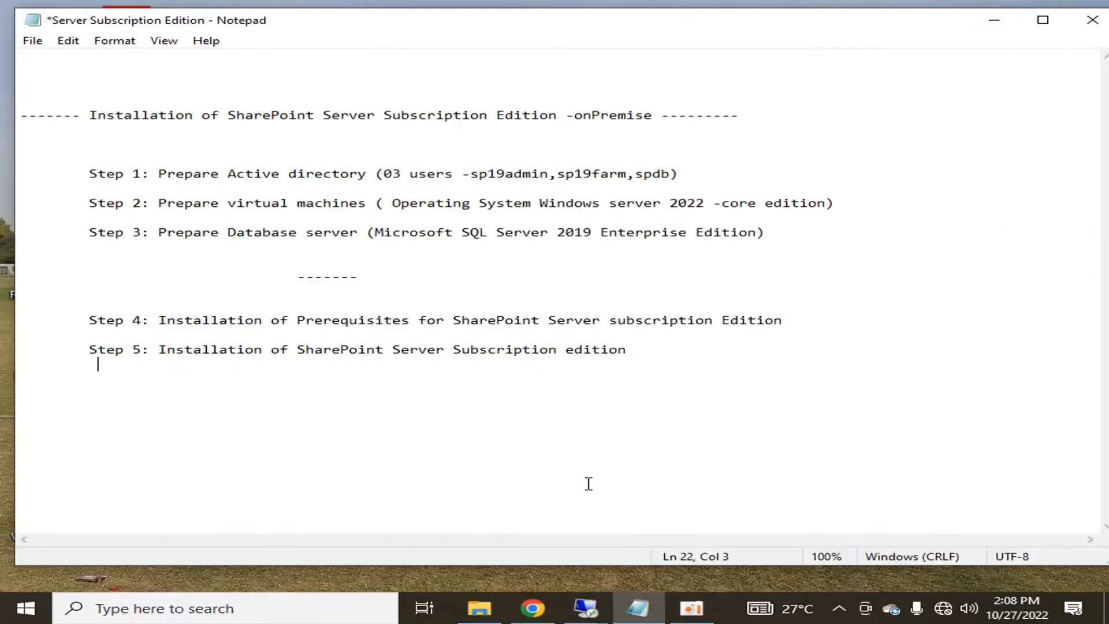
{"action": "mouse_move", "coordinate": [585, 606]}
{"action": "key", "text": "super"}
{"action": "type", "text": "remote"}
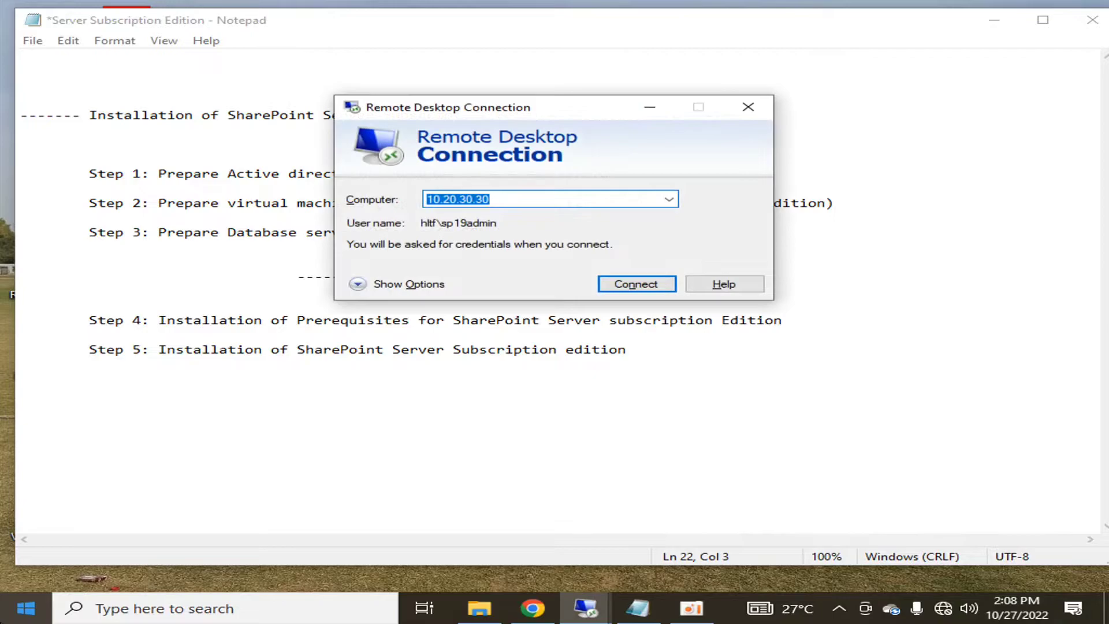
{"action": "key", "text": "Return"}
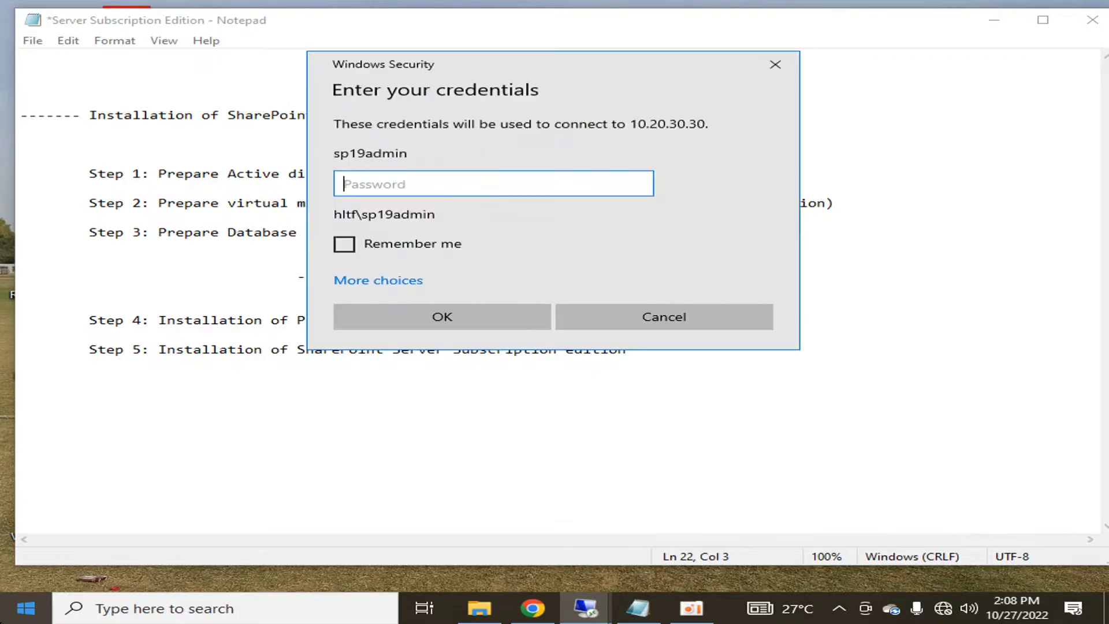
{"action": "type", "text": "***********"}
{"action": "key", "text": "Return"}
{"action": "key", "text": "Return"}
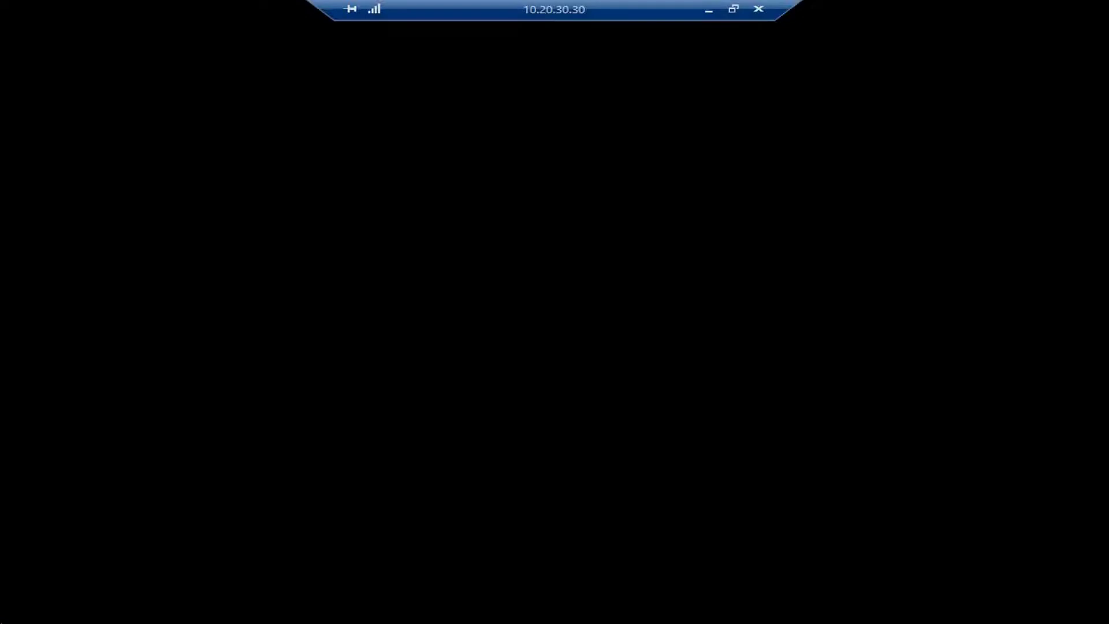
{"action": "key", "text": "super"}
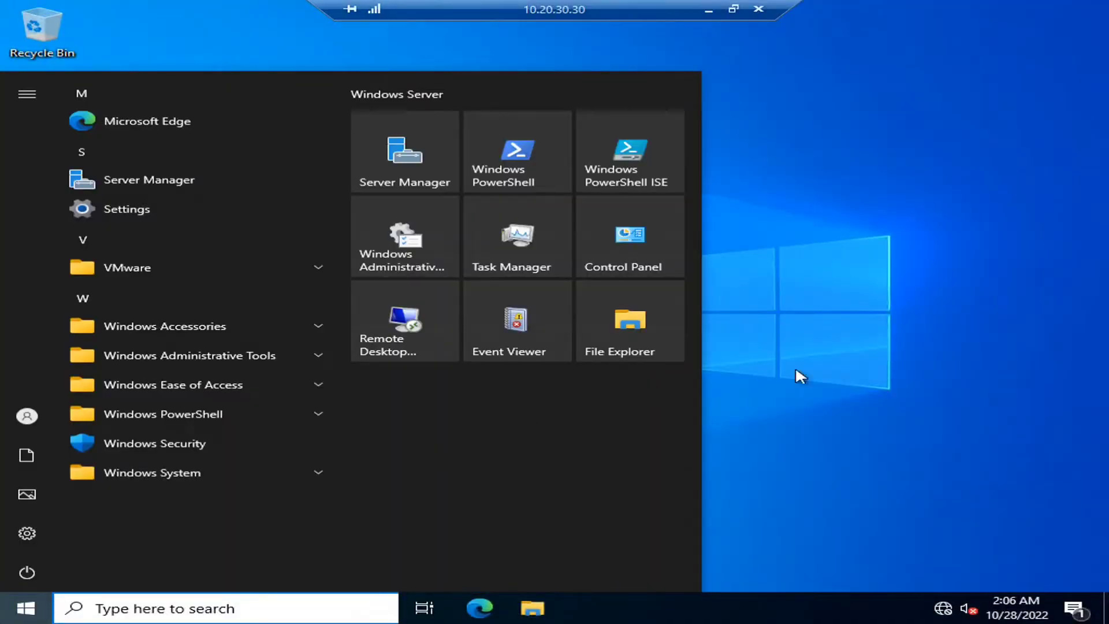
- Run Windows PowerShell as Administrator on 10.20.30.30 and reposition its window
{"action": "left_click", "coordinate": [796, 371]}
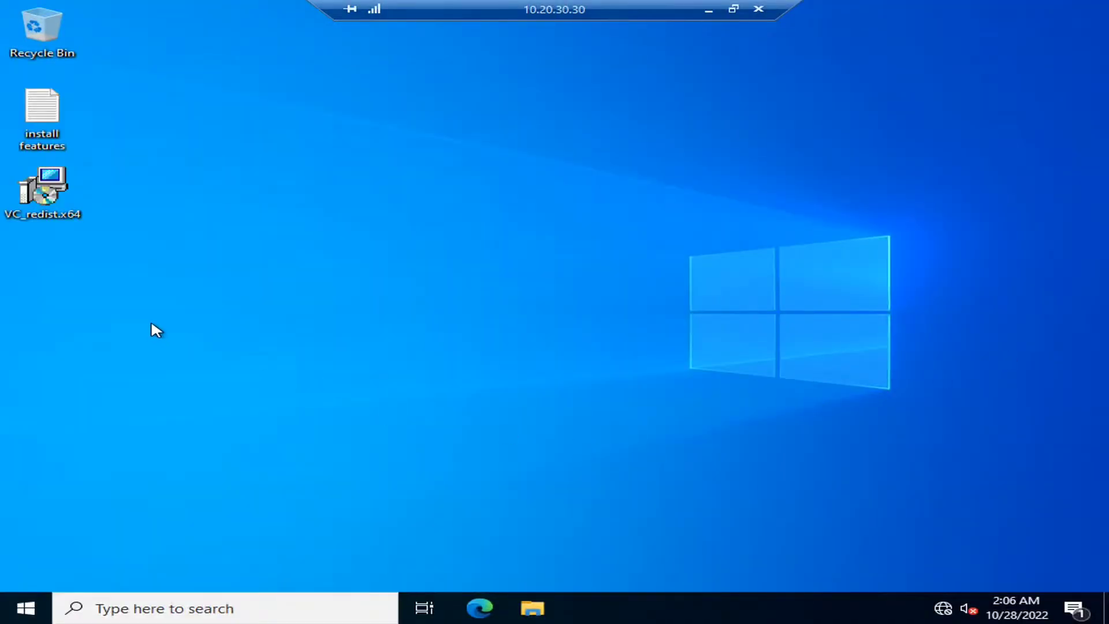
{"action": "left_click", "coordinate": [26, 607]}
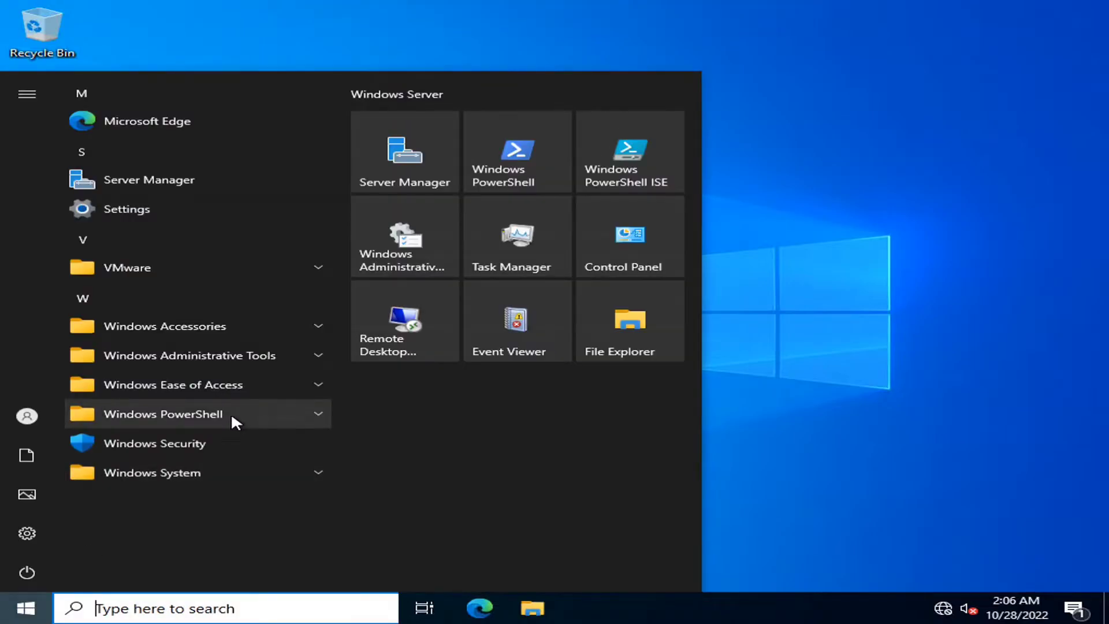
{"action": "type", "text": "power"}
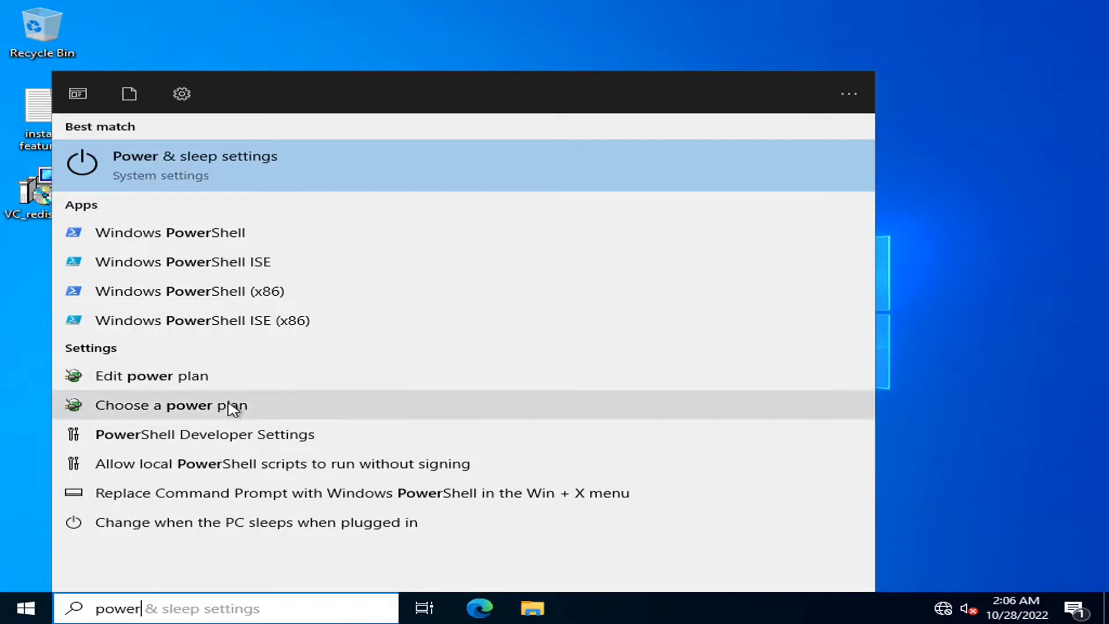
{"action": "right_click", "coordinate": [207, 243]}
{"action": "left_click", "coordinate": [248, 259]}
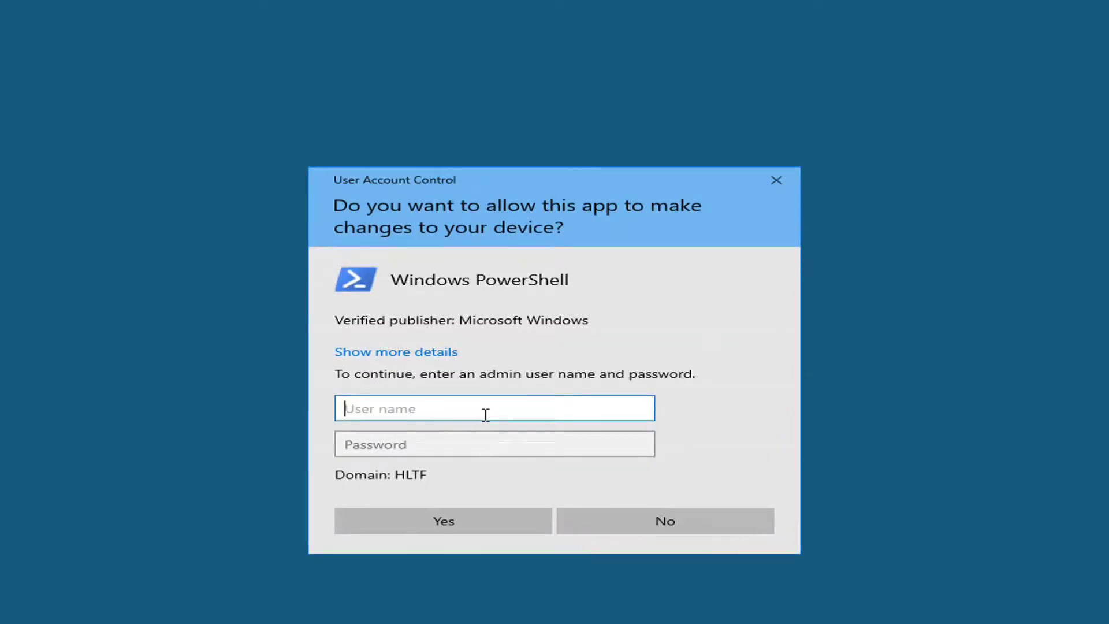
{"action": "type", "text": "administratr"}
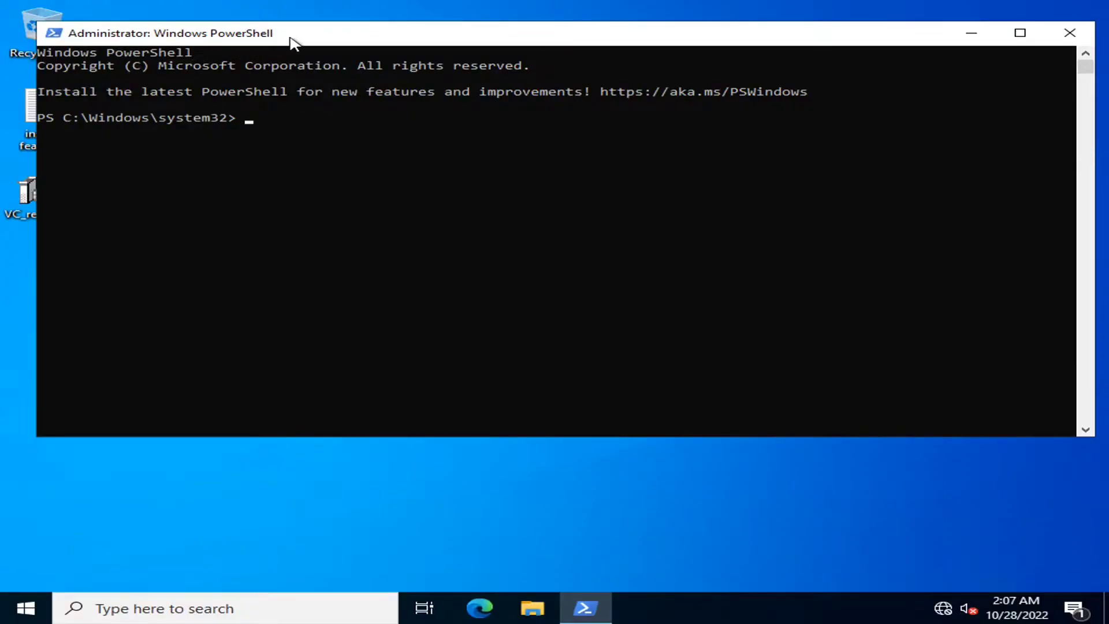
{"action": "left_click_drag", "start_coordinate": [290, 35], "coordinate": [392, 84]}
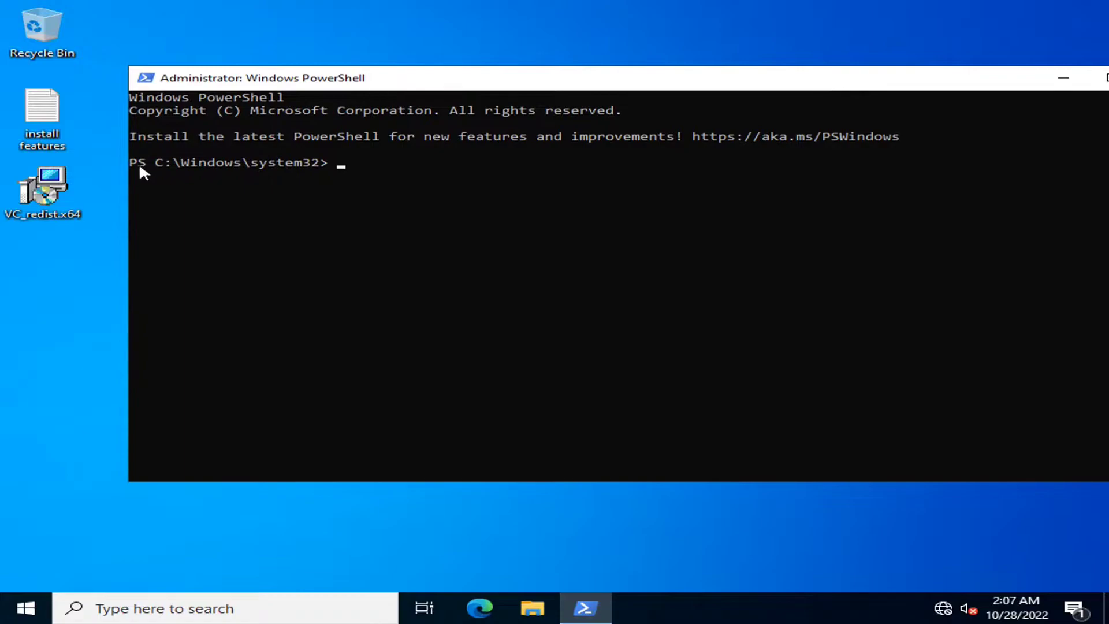
- Copy the Install-WindowsFeature command from the 'install features' file into PowerShell
{"action": "double_click", "coordinate": [48, 111]}
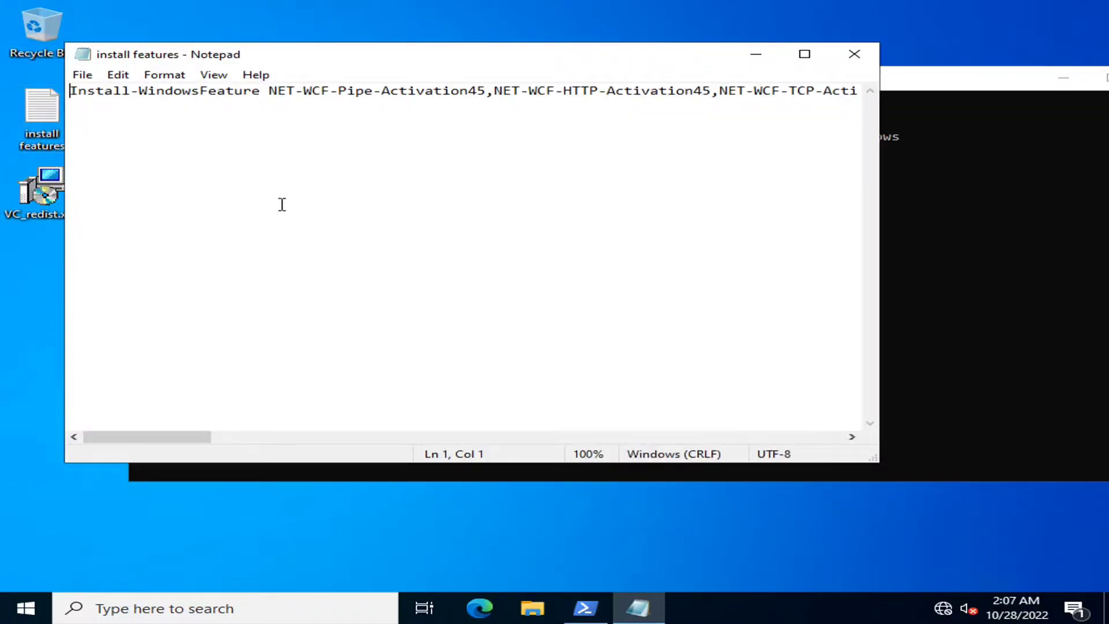
{"action": "key", "text": "ctrl+a"}
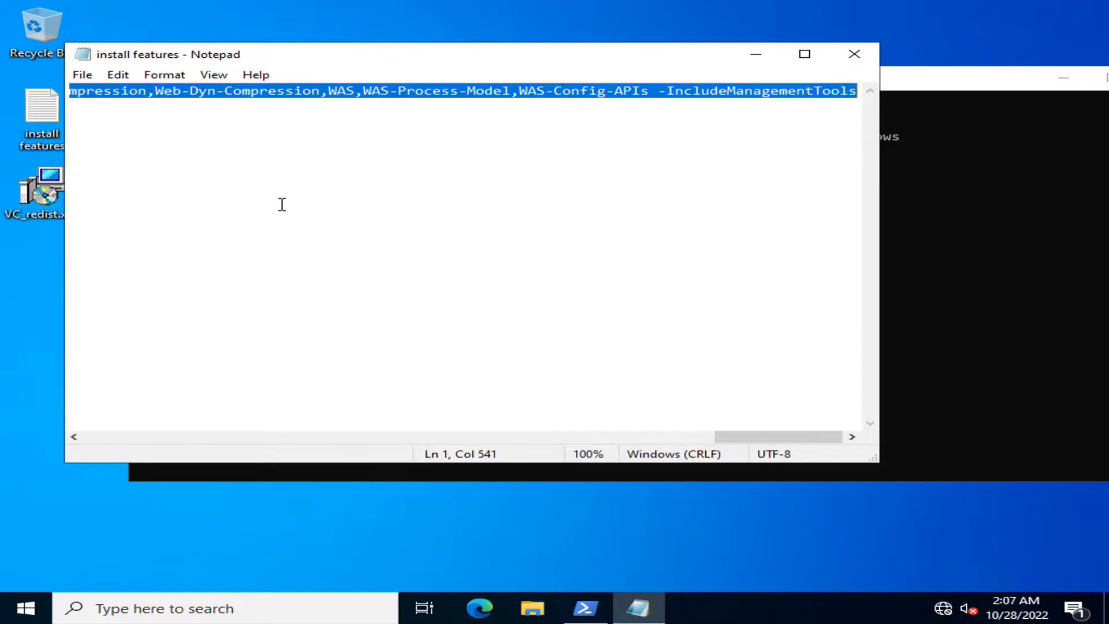
{"action": "left_click", "coordinate": [854, 57]}
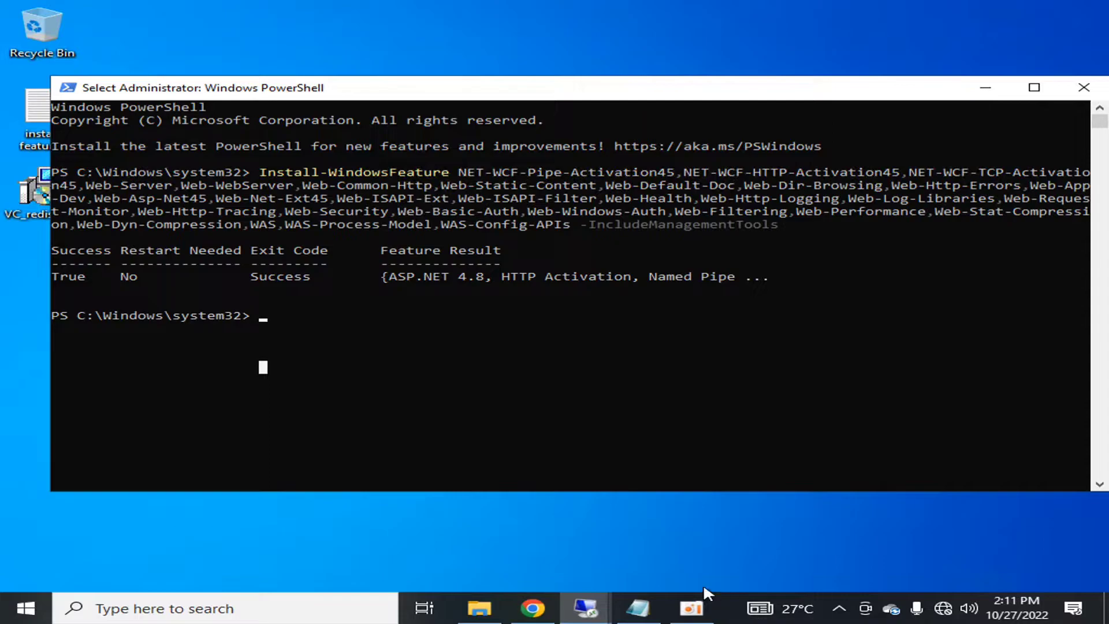
{"action": "left_click", "coordinate": [638, 607]}
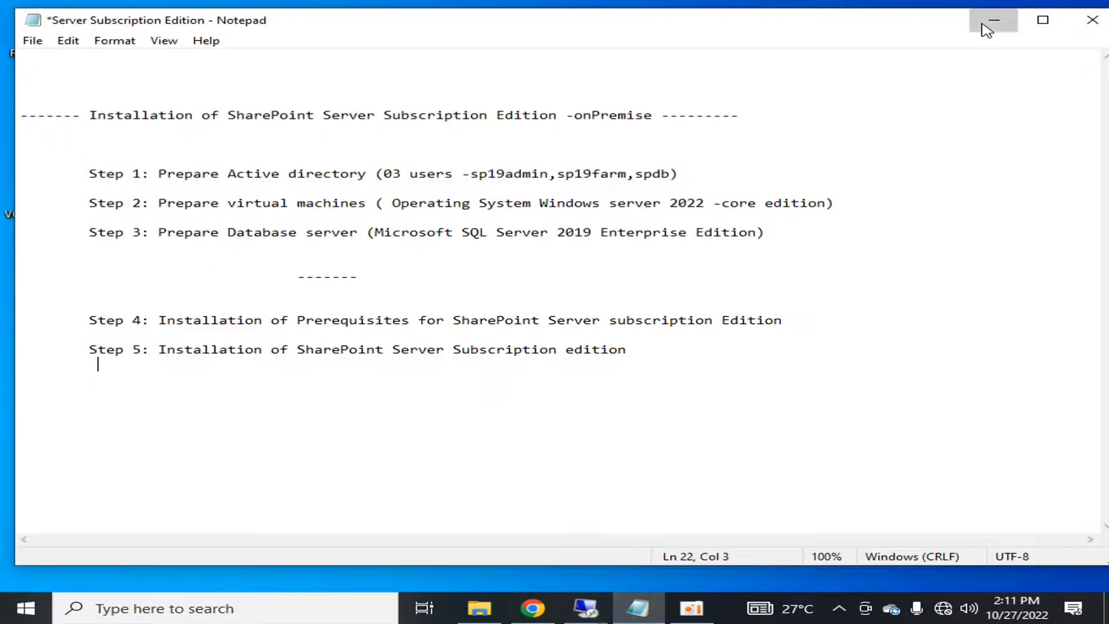
{"action": "left_click", "coordinate": [984, 22]}
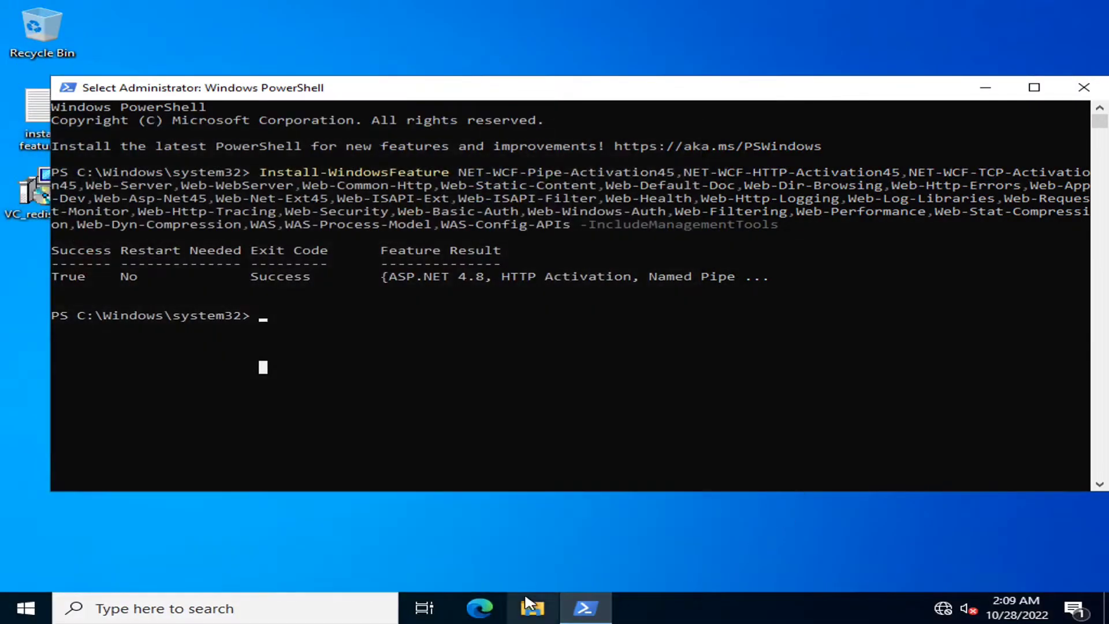
- Run the install of the WCF activation, IIS and WAS features, then close PowerShell after success
{"action": "double_click", "coordinate": [34, 119]}
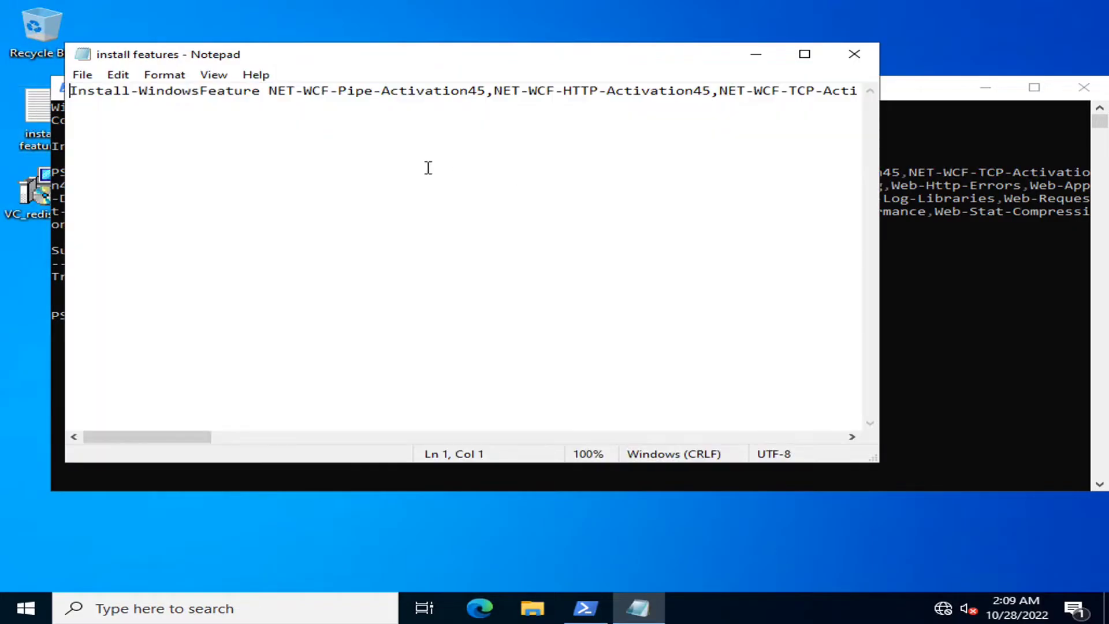
{"action": "key", "text": "End"}
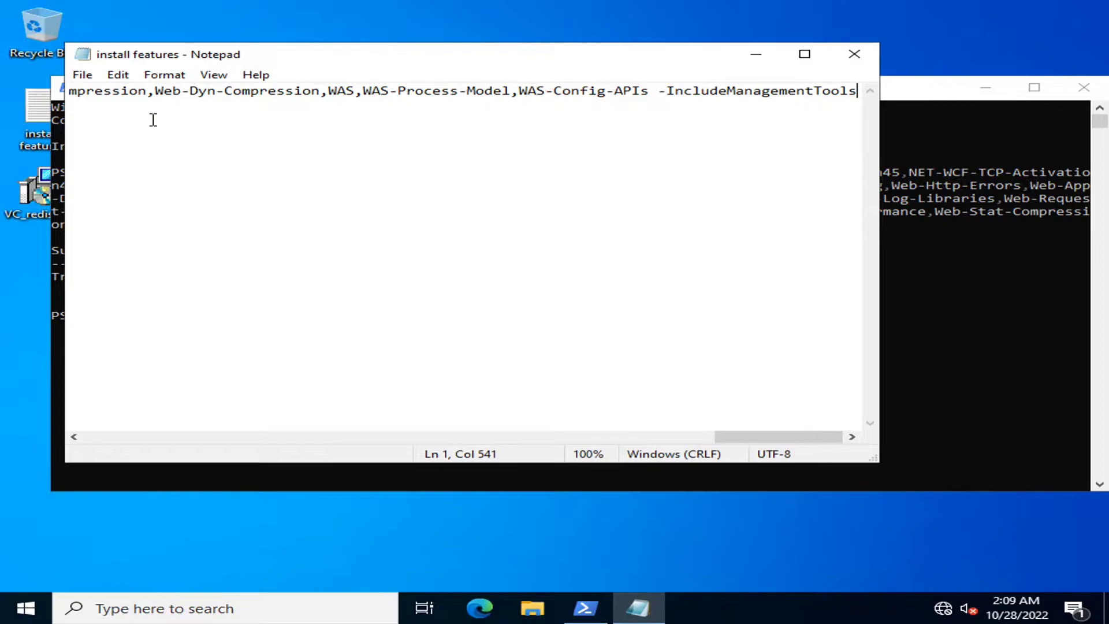
{"action": "key", "text": "shift+Home"}
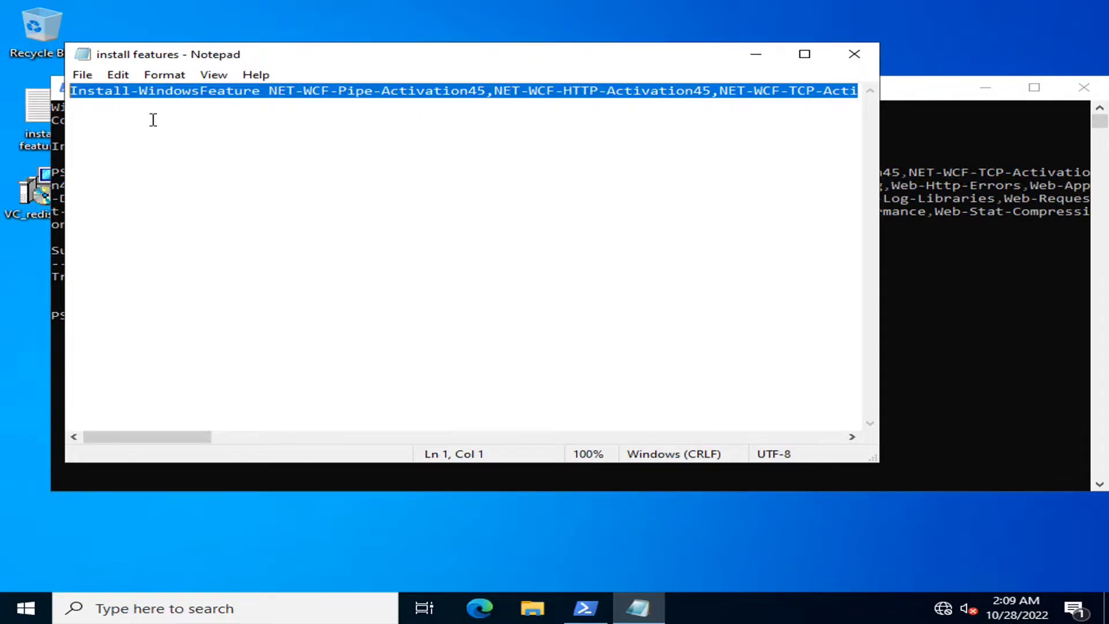
{"action": "left_click", "coordinate": [172, 162]}
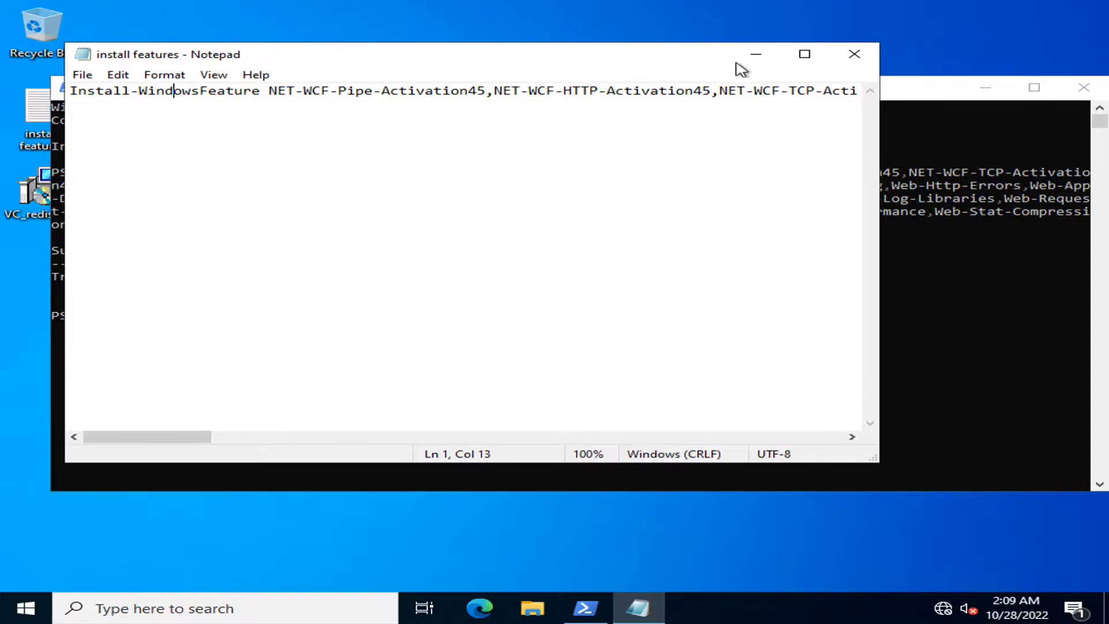
{"action": "left_click", "coordinate": [754, 54]}
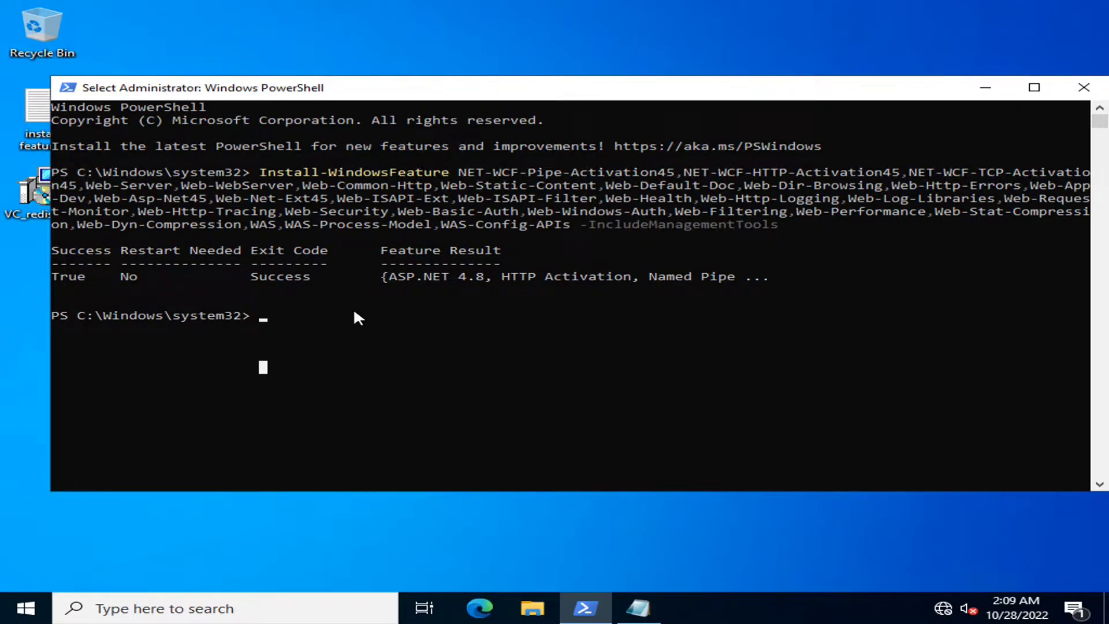
{"action": "left_click", "coordinate": [18, 608]}
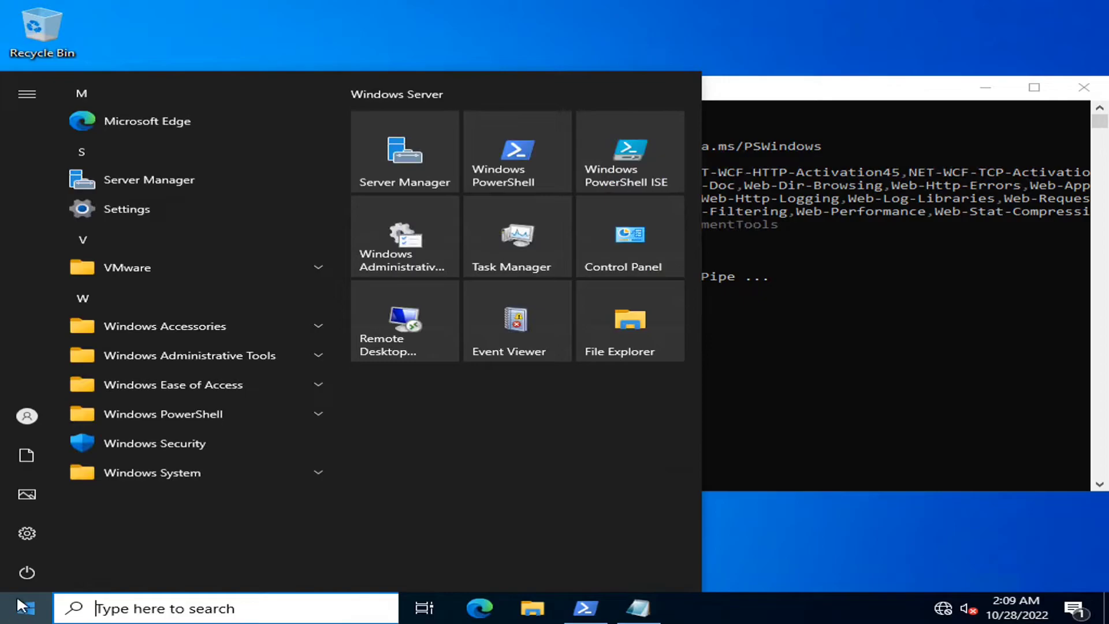
{"action": "left_click", "coordinate": [263, 368]}
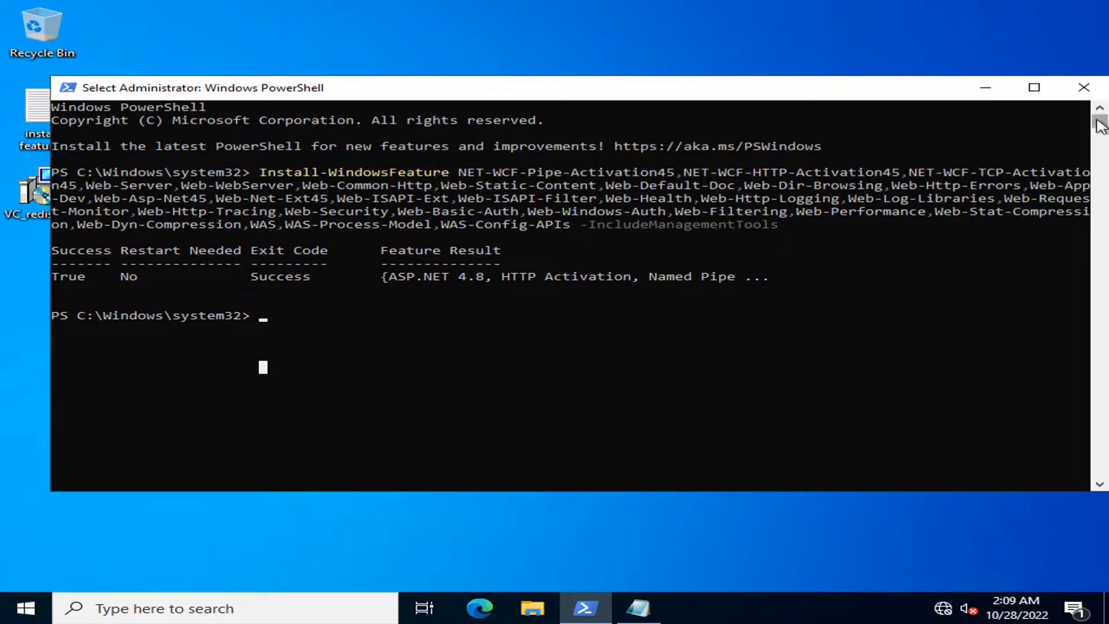
{"action": "left_click", "coordinate": [1084, 87]}
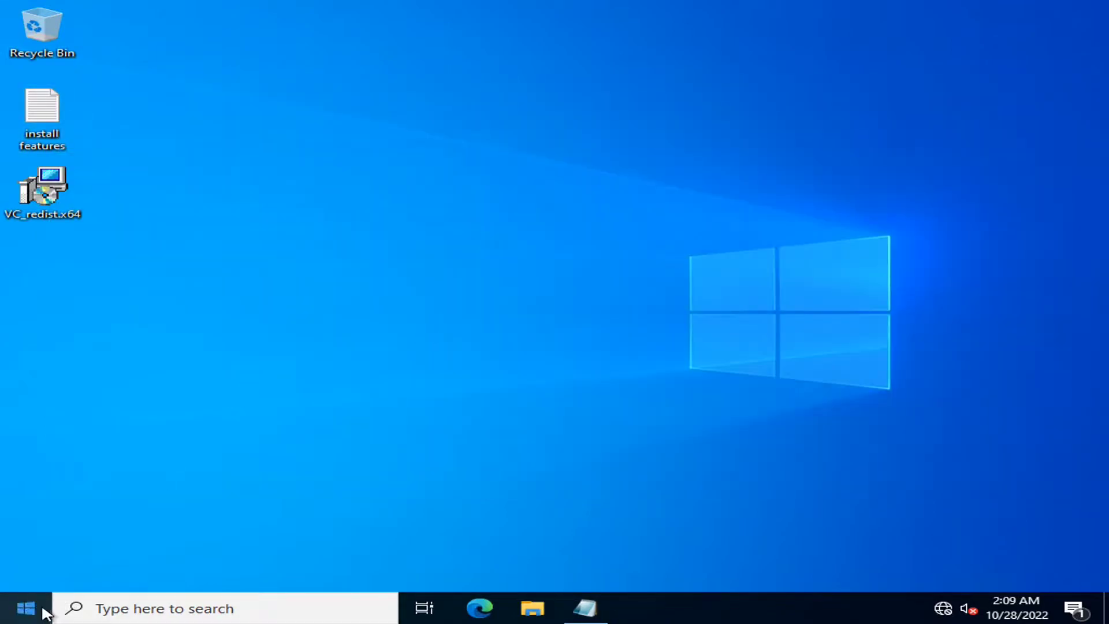
{"action": "left_click", "coordinate": [25, 608]}
{"action": "left_click", "coordinate": [10, 570]}
{"action": "left_click", "coordinate": [772, 466]}
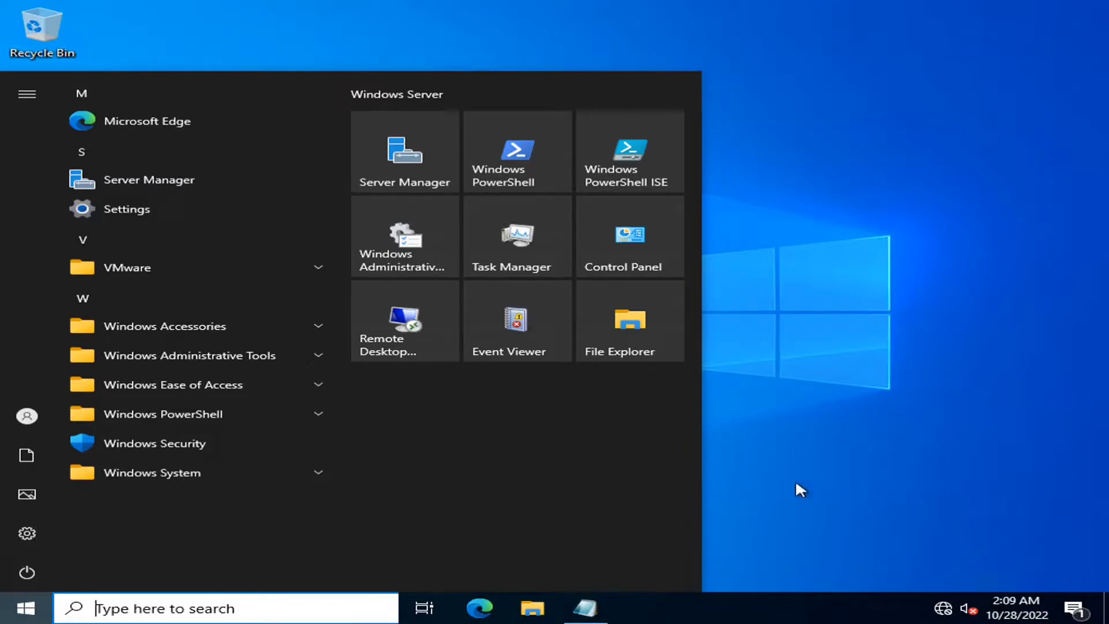
{"action": "left_click", "coordinate": [814, 246]}
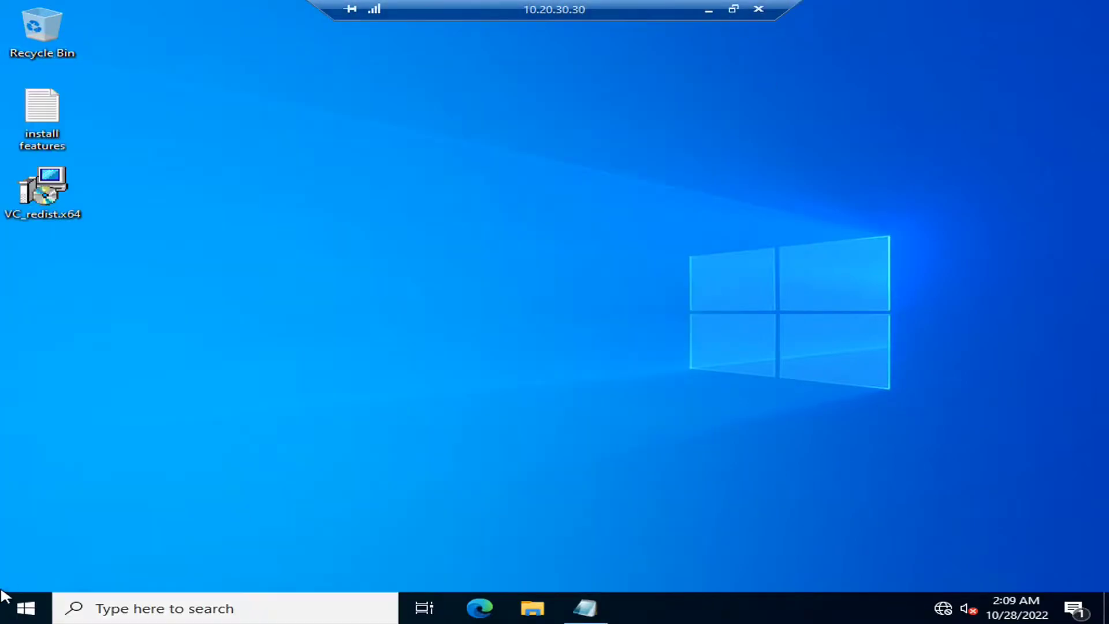
{"action": "left_click", "coordinate": [9, 616]}
{"action": "left_click", "coordinate": [26, 577]}
{"action": "left_click", "coordinate": [23, 574]}
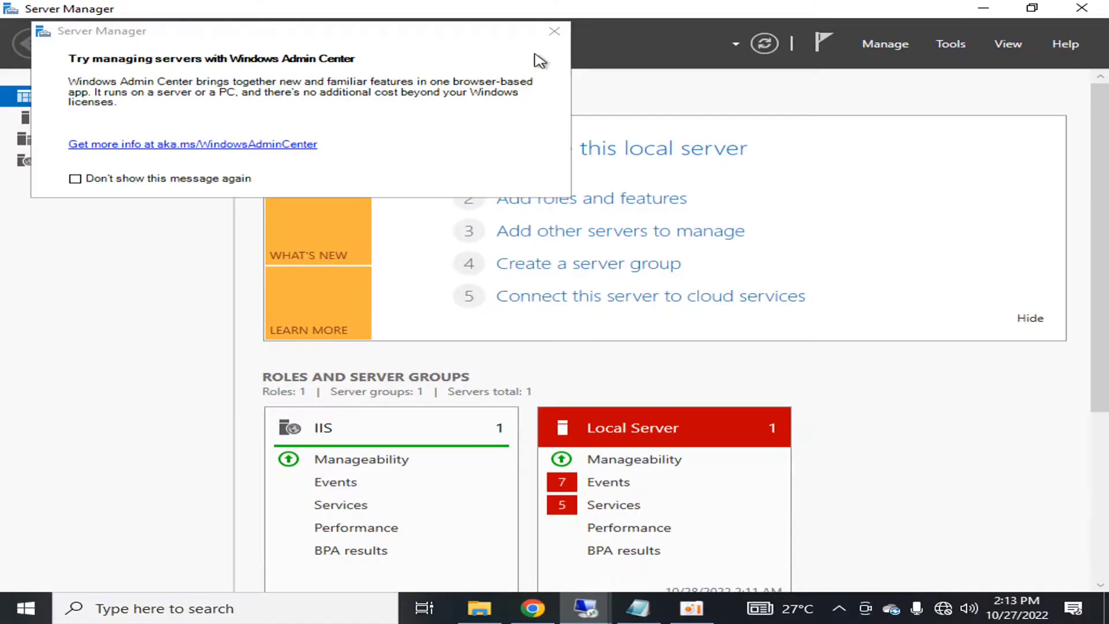
{"action": "left_click", "coordinate": [546, 16]}
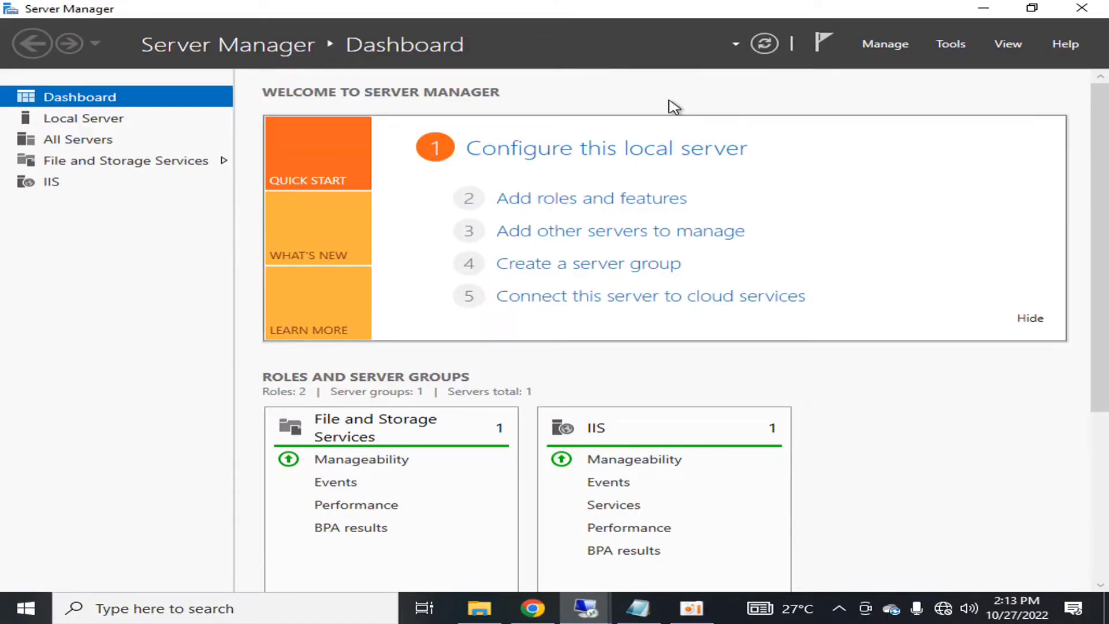
{"action": "left_click", "coordinate": [1082, 7]}
{"action": "right_click", "coordinate": [424, 194]}
{"action": "left_click", "coordinate": [465, 243]}
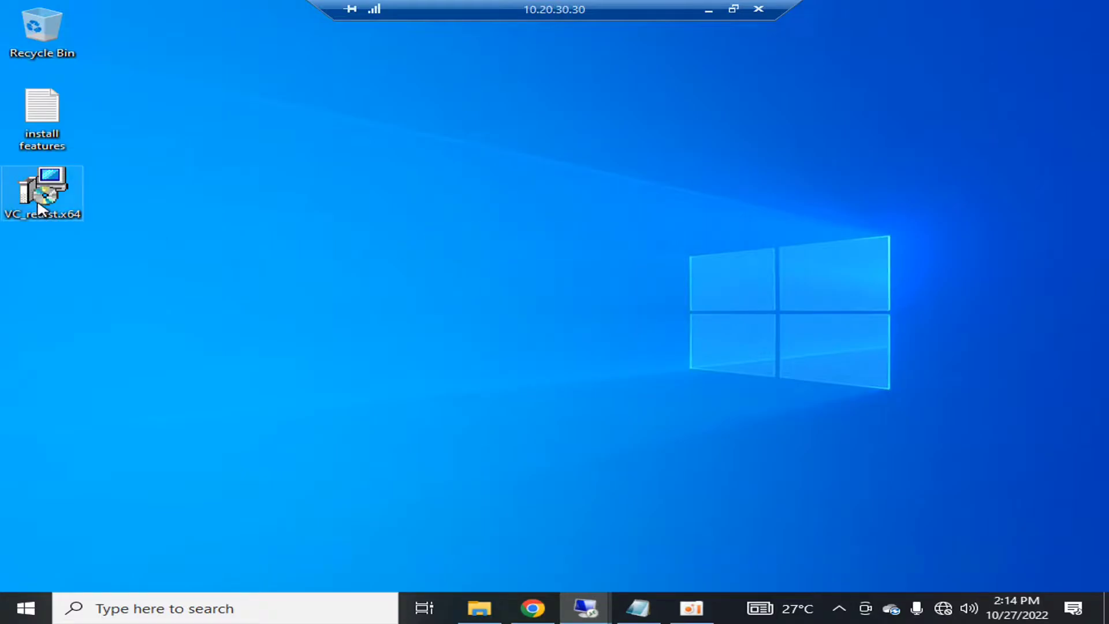
- Open VC_redist.x64's Properties to check the Visual C++ 2015-2019 Redistributable (x64), 24.0 MB
{"action": "right_click", "coordinate": [40, 208]}
{"action": "left_click", "coordinate": [151, 494]}
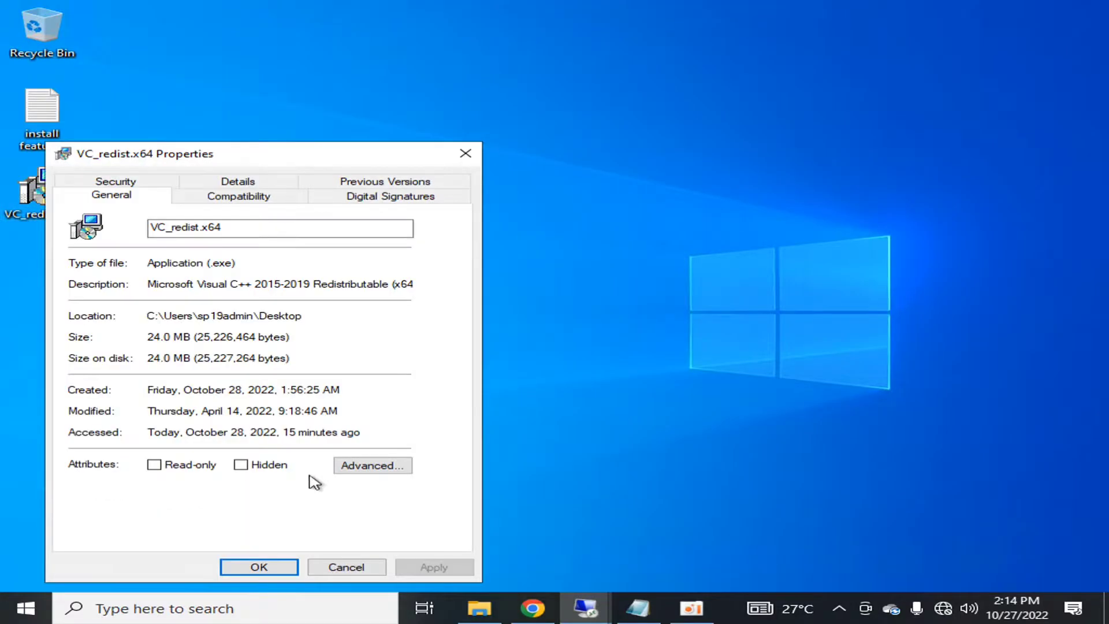
{"action": "left_click_drag", "start_coordinate": [318, 154], "coordinate": [476, 116]}
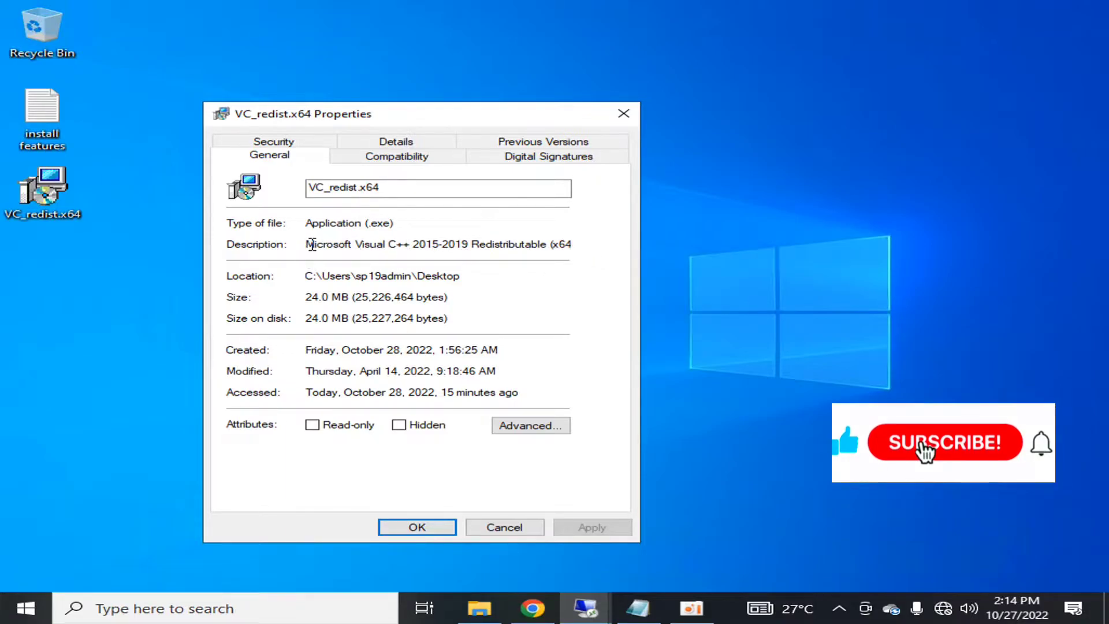
- Run VC_redist.x64 as administrator, agree to its license terms and start the install
{"action": "left_click", "coordinate": [501, 536]}
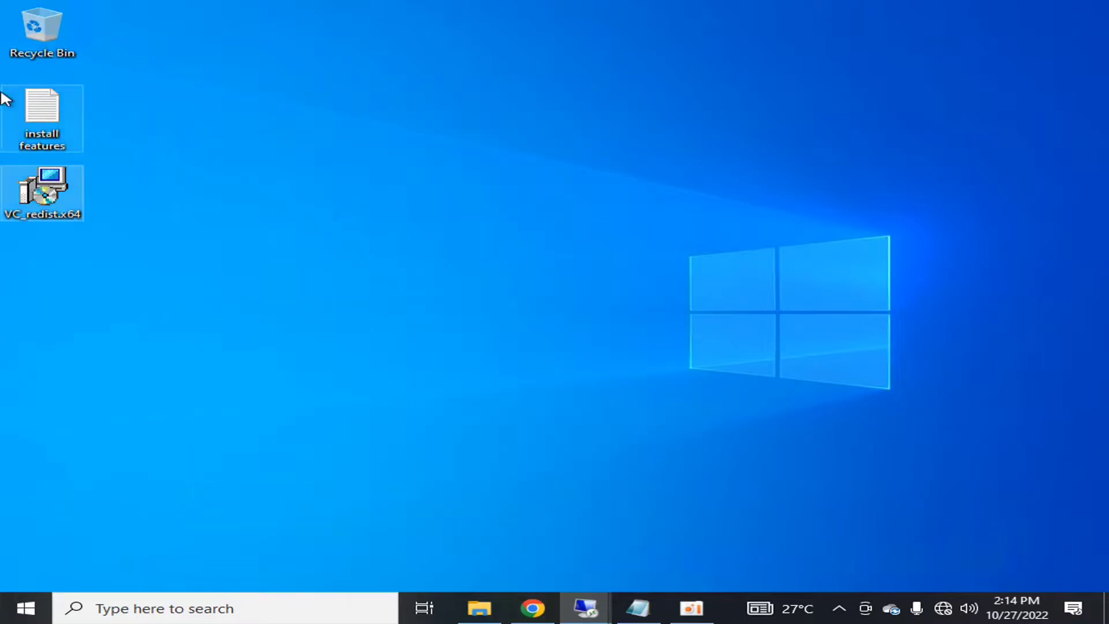
{"action": "right_click", "coordinate": [49, 197]}
{"action": "left_click", "coordinate": [179, 227]}
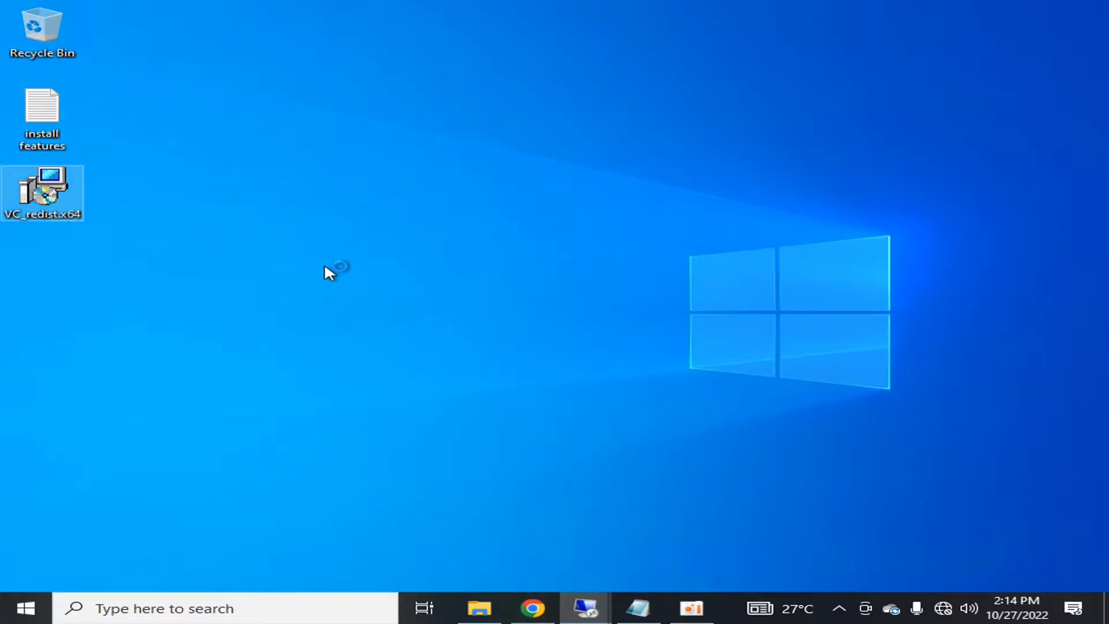
{"action": "left_click", "coordinate": [498, 418]}
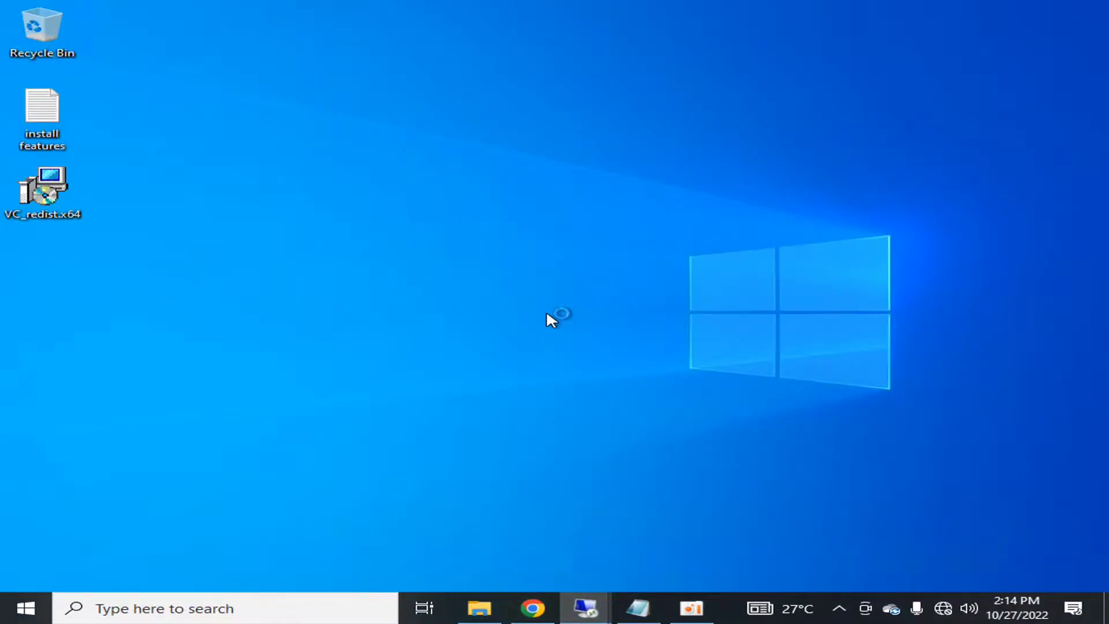
{"action": "left_click", "coordinate": [388, 371]}
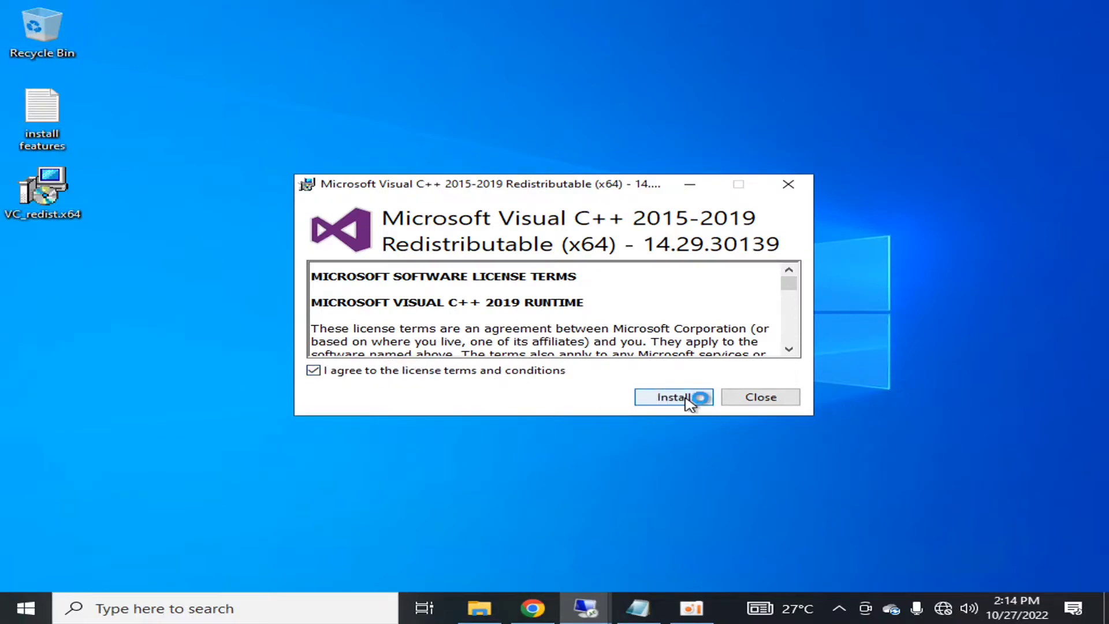
{"action": "left_click", "coordinate": [686, 398]}
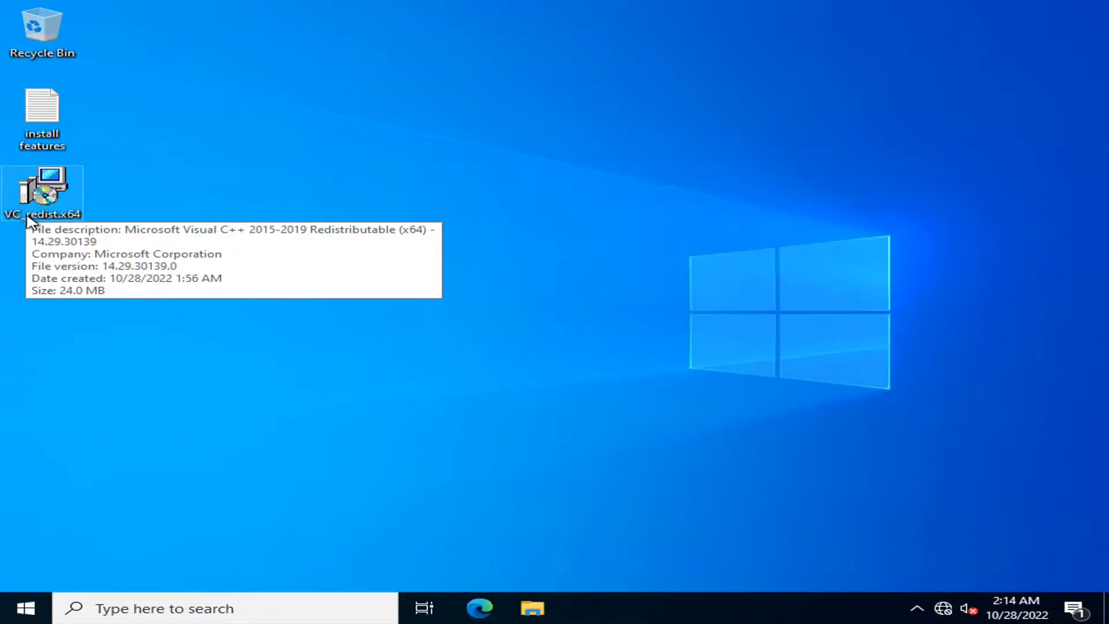
- Launch the SharePoint DVD drive from This PC and start installing the software prerequisites
{"action": "left_click", "coordinate": [25, 608]}
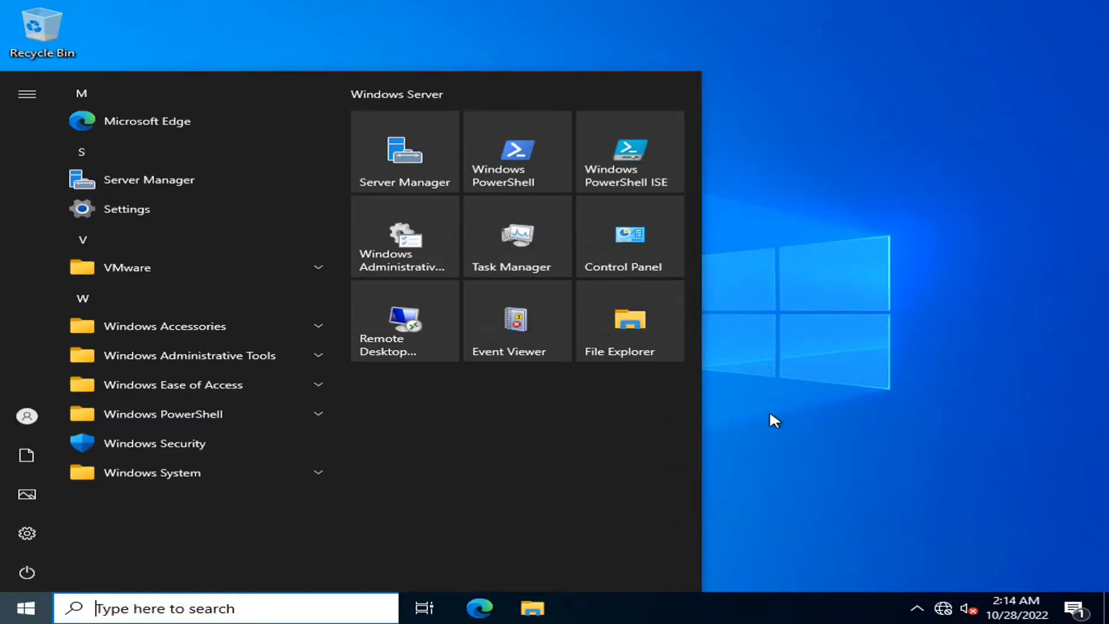
{"action": "left_click", "coordinate": [532, 607]}
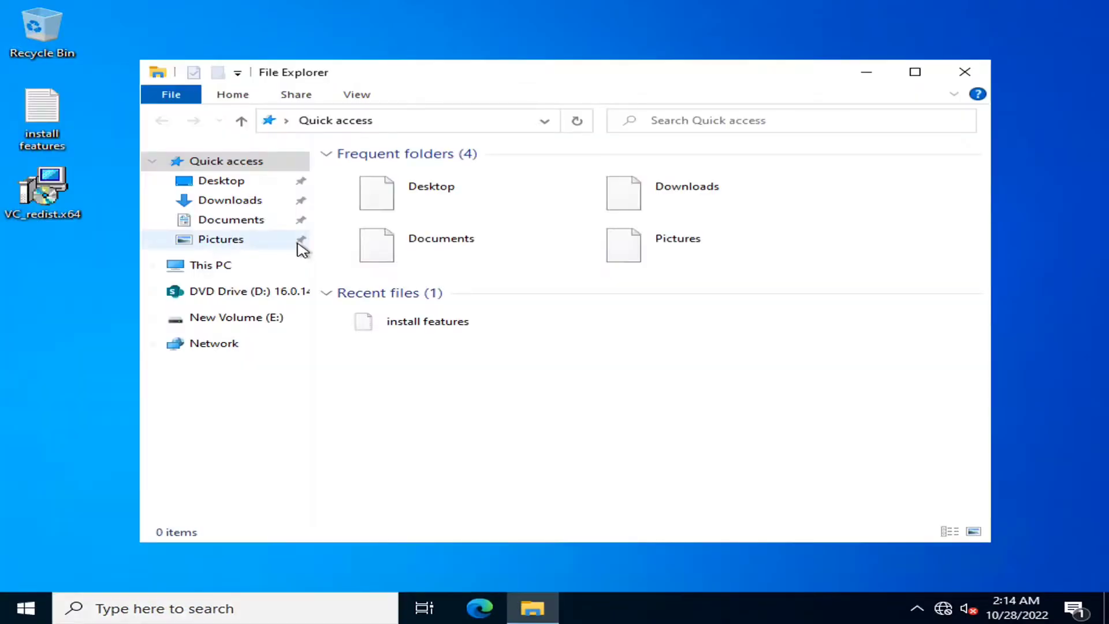
{"action": "left_click", "coordinate": [284, 267]}
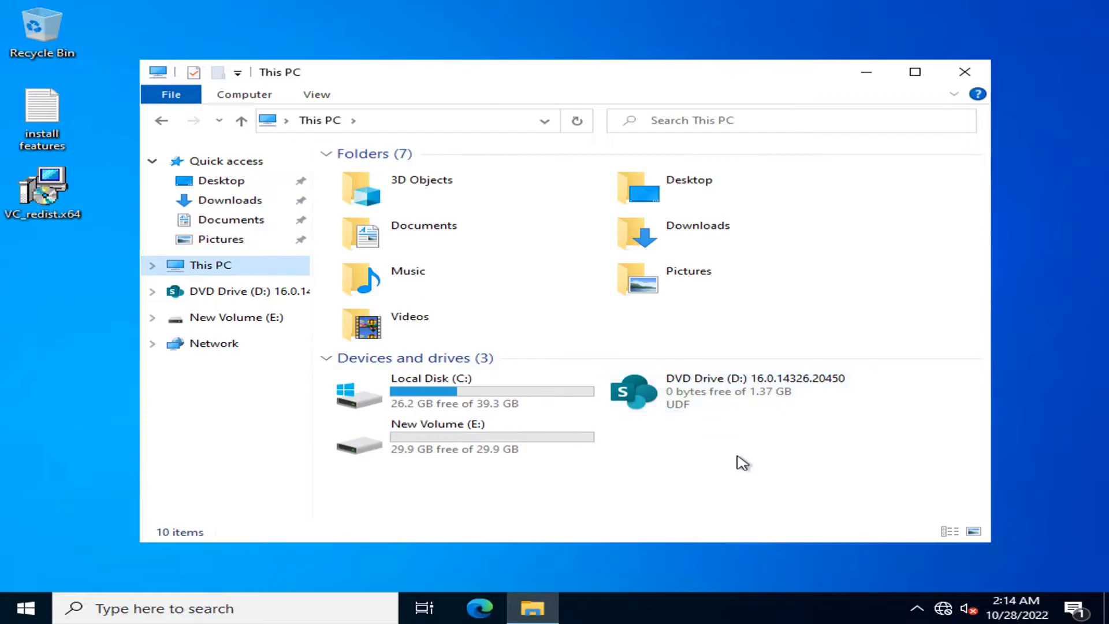
{"action": "left_click", "coordinate": [922, 75]}
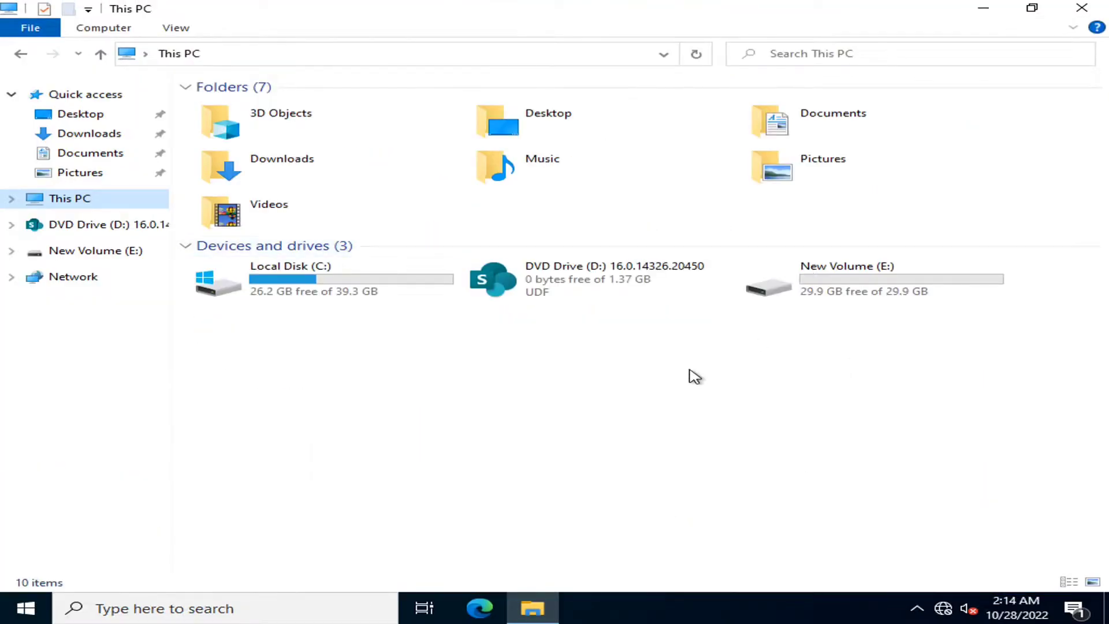
{"action": "double_click", "coordinate": [565, 280]}
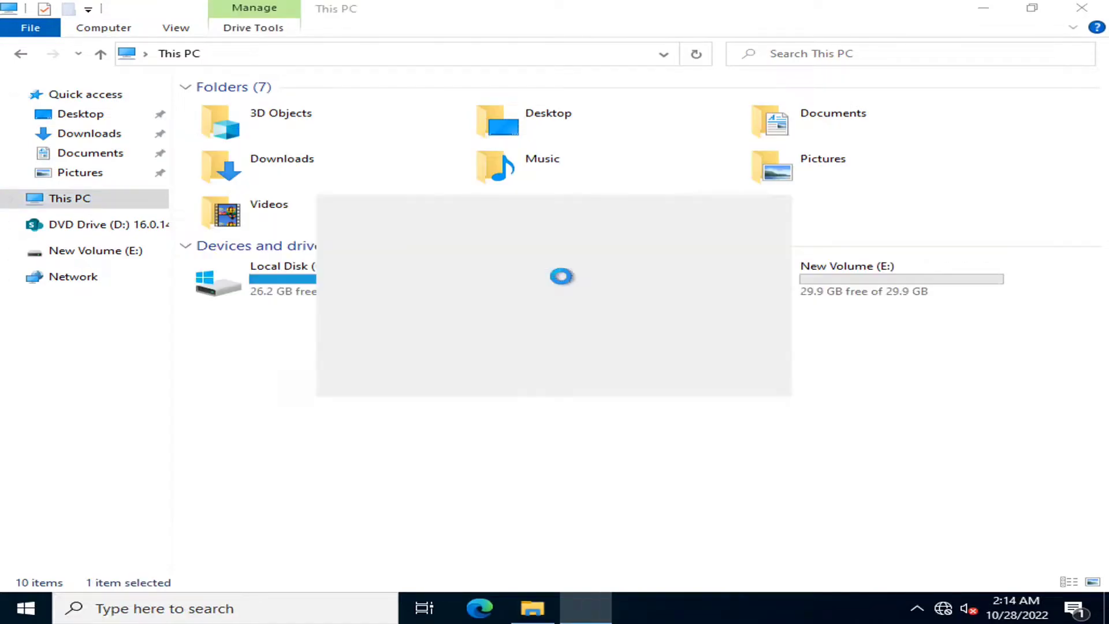
{"action": "left_click", "coordinate": [984, 9]}
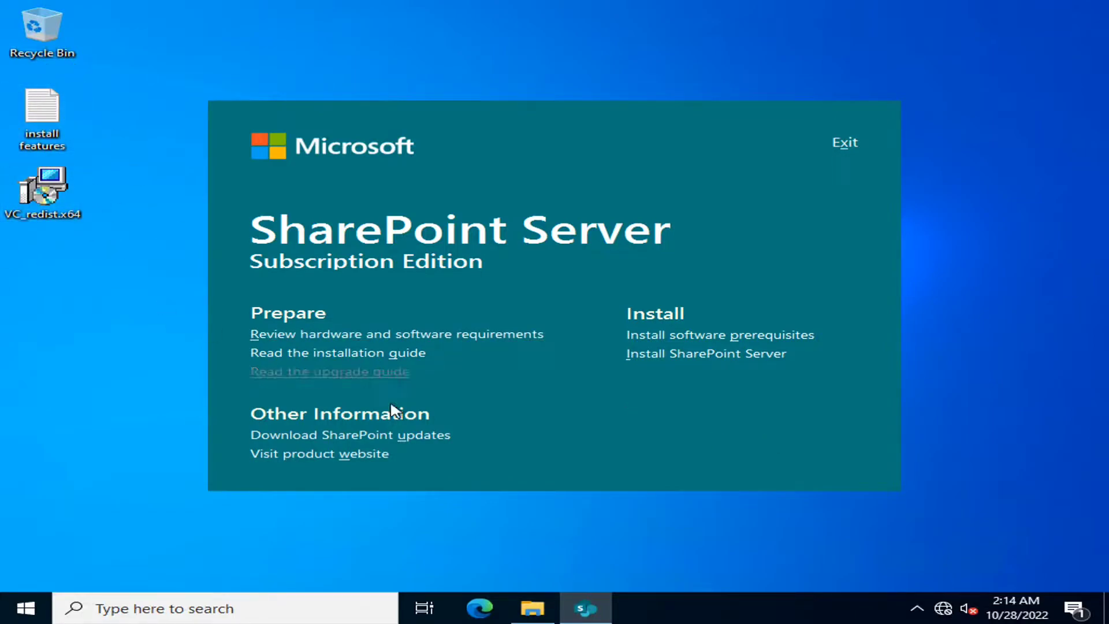
{"action": "left_click", "coordinate": [719, 338]}
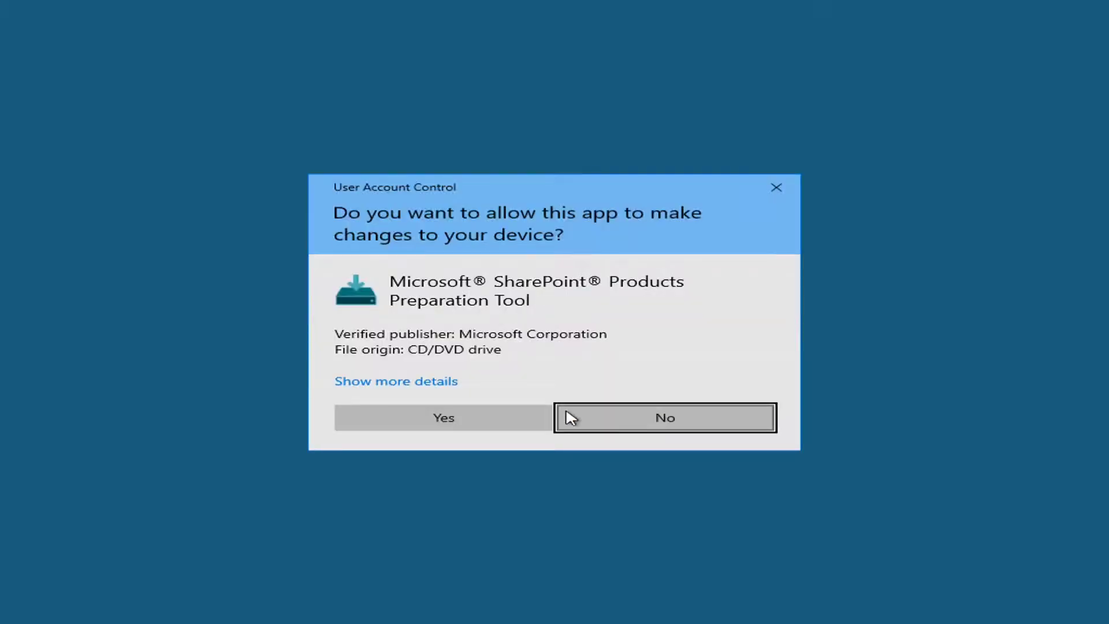
- Allow the Preparation Tool to run, accept its licence terms and begin installing prerequisites
{"action": "left_click", "coordinate": [541, 417]}
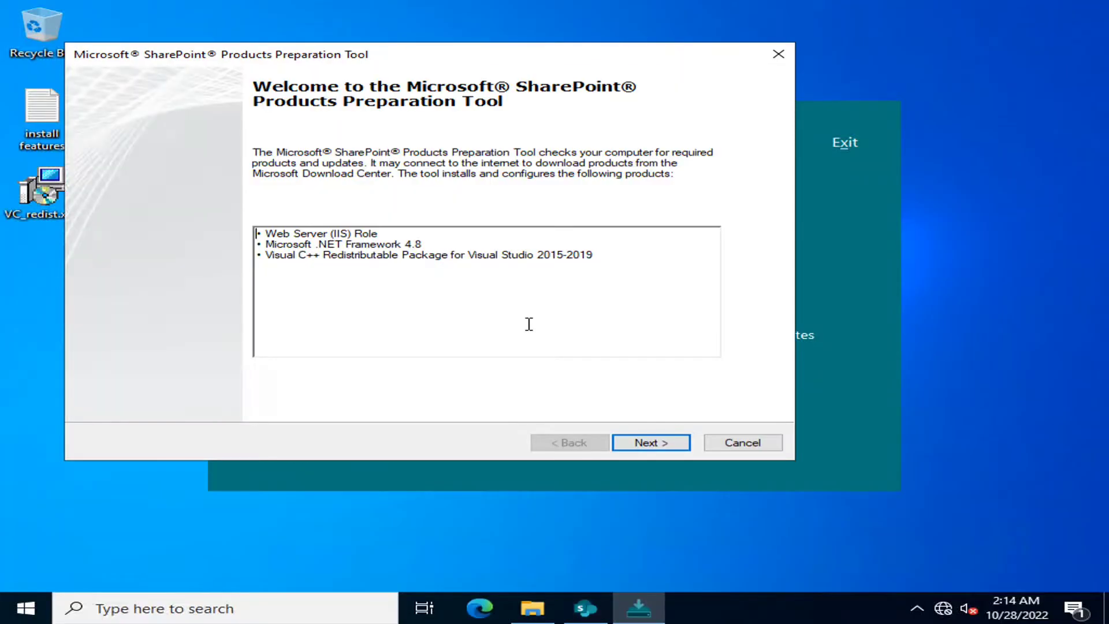
{"action": "left_click", "coordinate": [645, 444]}
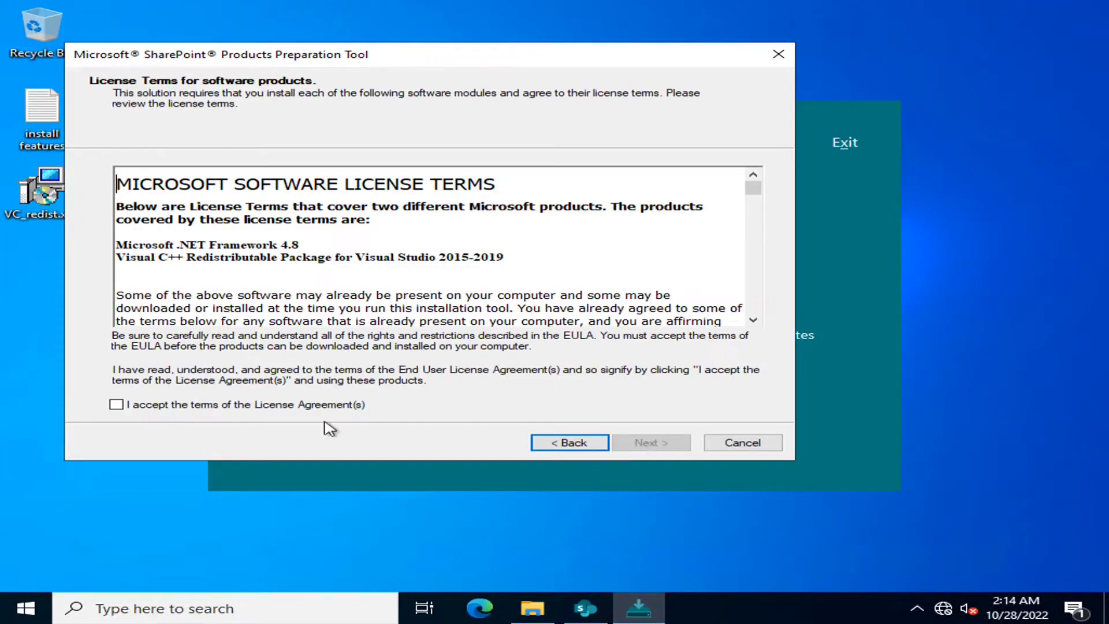
{"action": "left_click", "coordinate": [214, 406]}
{"action": "left_click", "coordinate": [650, 442]}
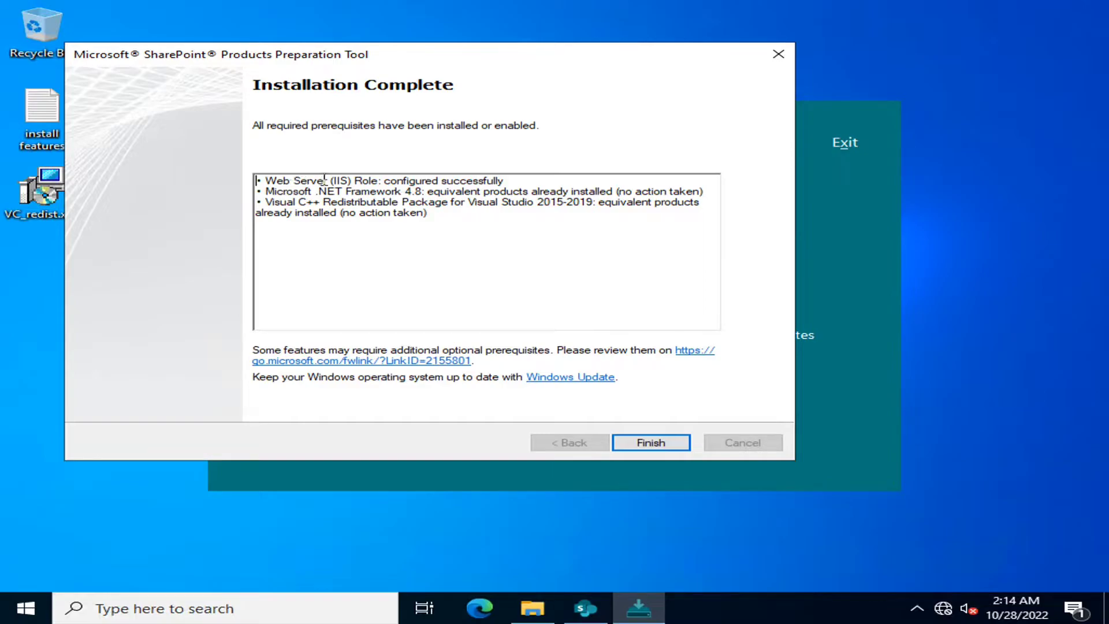
- Review the IIS role, .NET Framework 4.8 and Visual C++ results, then close the tool
{"action": "left_click_drag", "start_coordinate": [536, 181], "coordinate": [426, 193]}
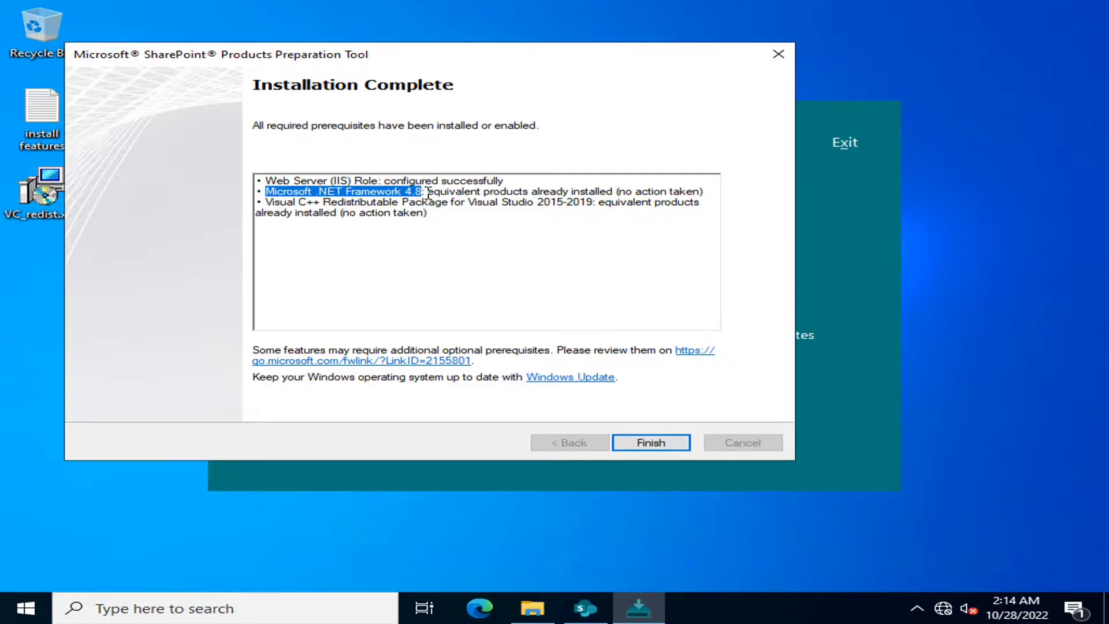
{"action": "mouse_move", "coordinate": [430, 191]}
{"action": "left_mouse_down"}
{"action": "mouse_move", "coordinate": [338, 202]}
{"action": "mouse_move", "coordinate": [427, 192]}
{"action": "left_mouse_up"}
{"action": "left_click", "coordinate": [339, 231]}
{"action": "left_click_drag", "start_coordinate": [267, 200], "coordinate": [435, 212]}
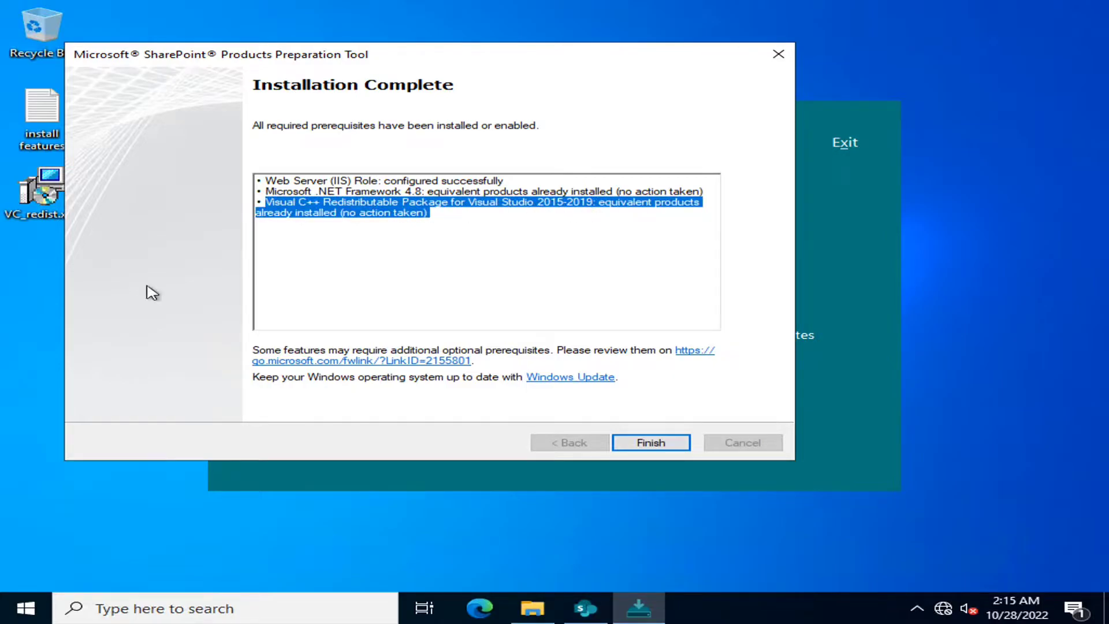
{"action": "left_click", "coordinate": [39, 209]}
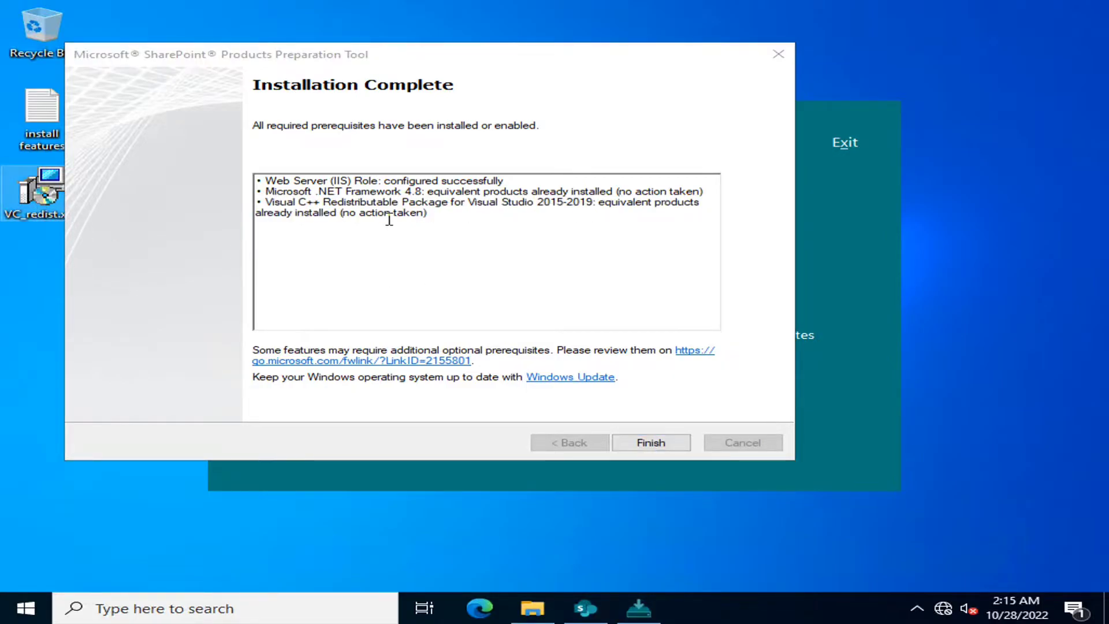
{"action": "left_click_drag", "start_coordinate": [384, 54], "coordinate": [577, 88]}
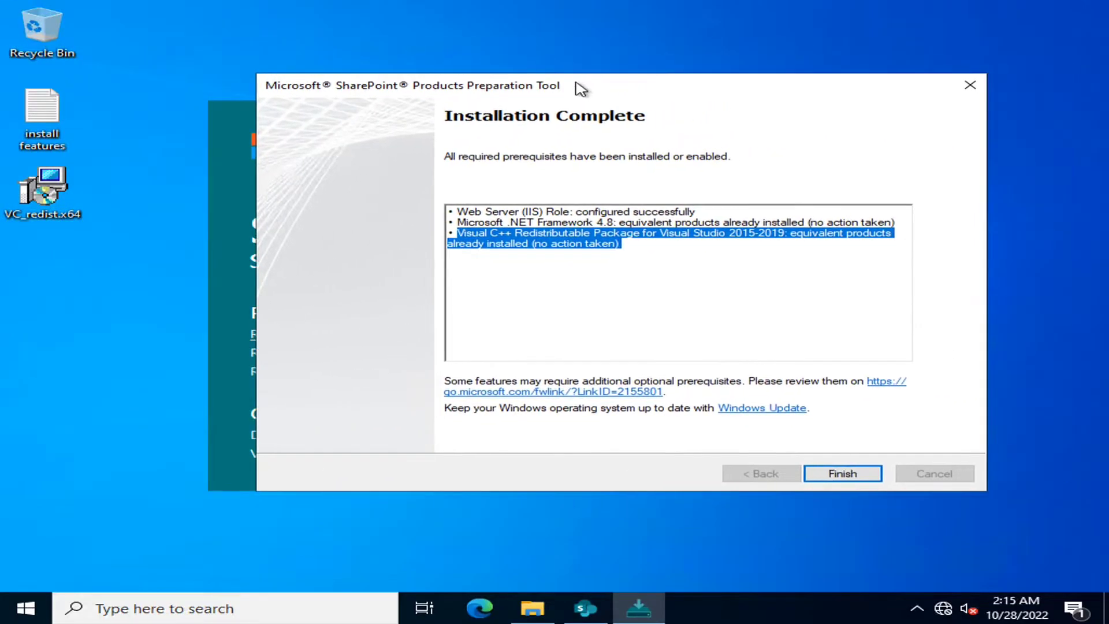
{"action": "left_click", "coordinate": [55, 206]}
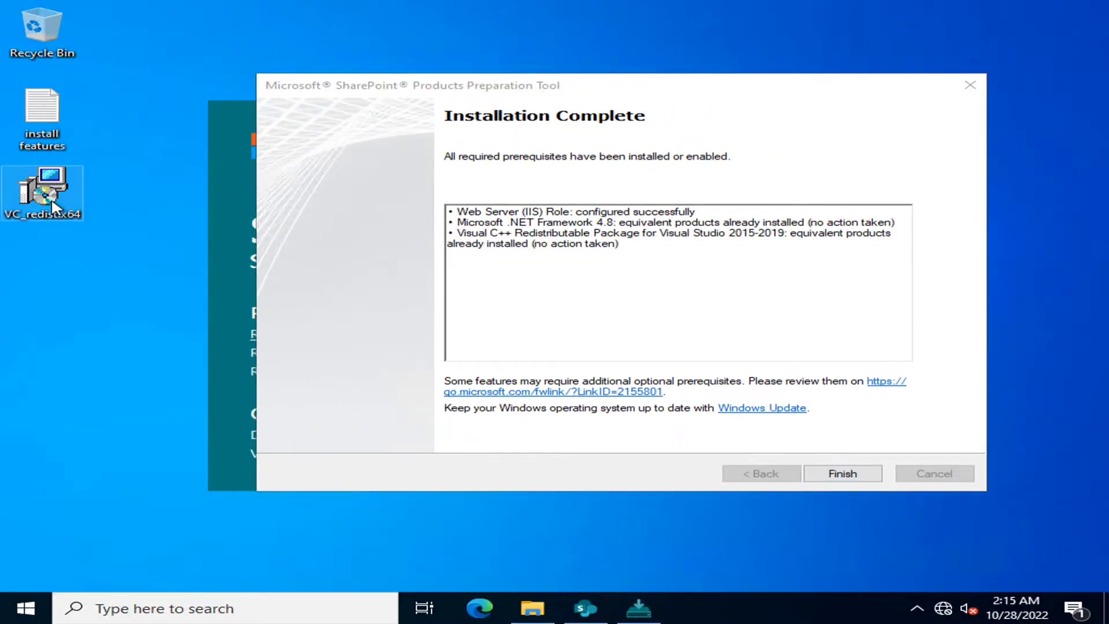
{"action": "left_click", "coordinate": [798, 365]}
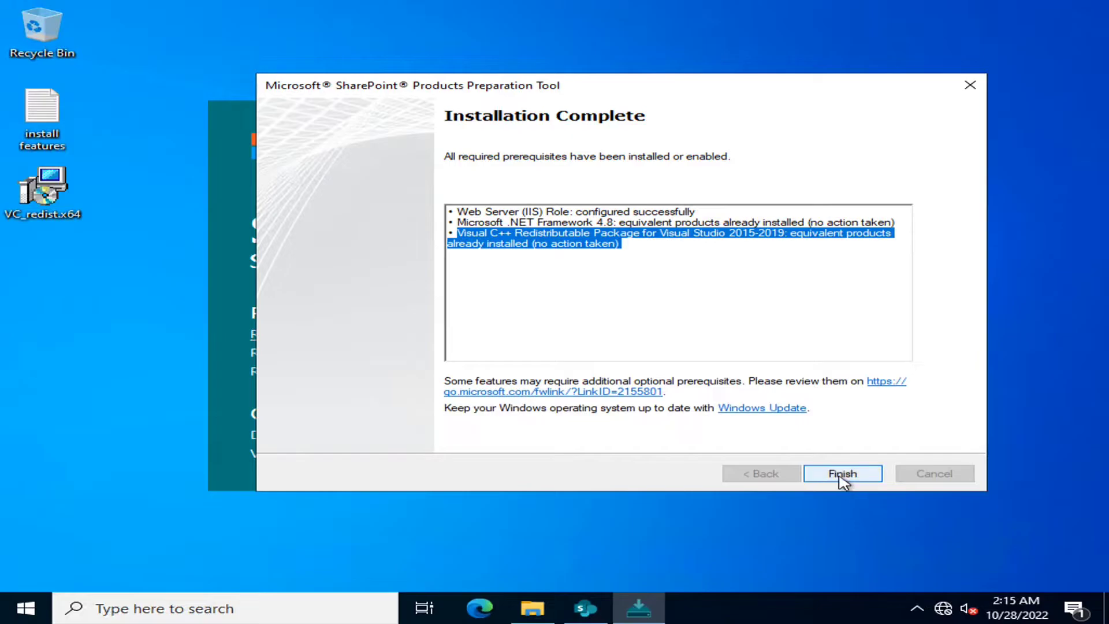
{"action": "left_click", "coordinate": [842, 474]}
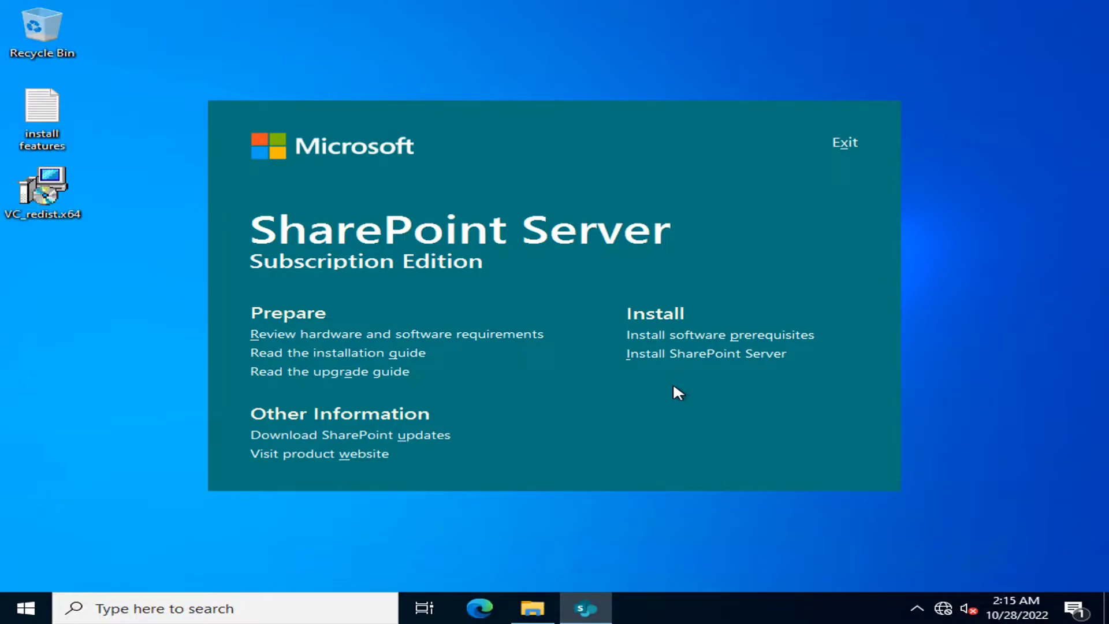
- Launch Install SharePoint Server, approve the UAC prompt, and accept the license terms
{"action": "left_click", "coordinate": [692, 354]}
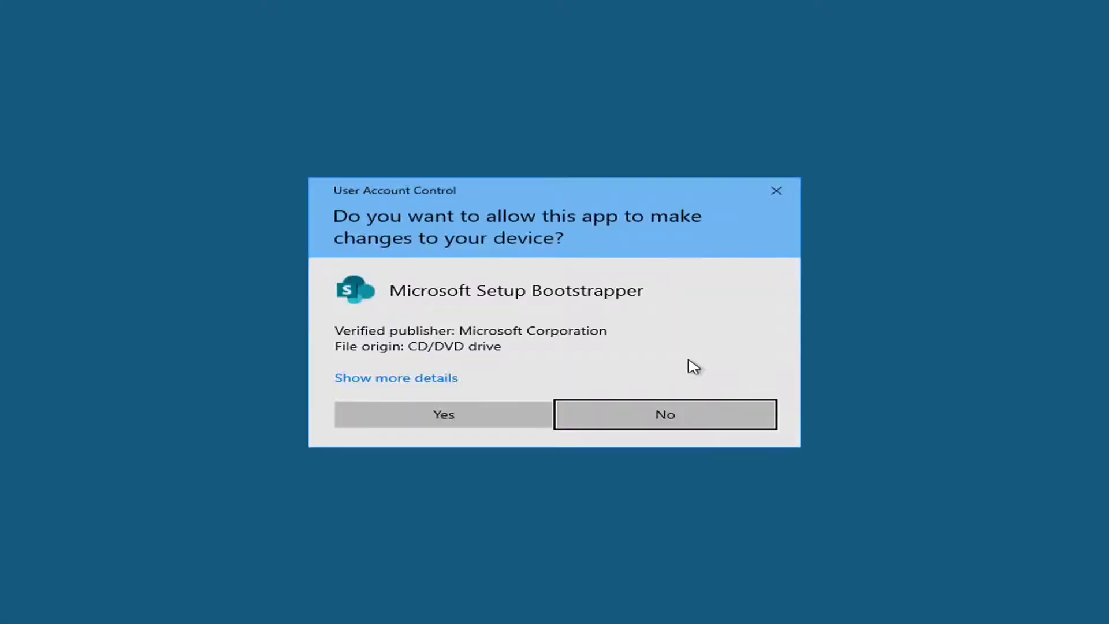
{"action": "left_click", "coordinate": [416, 415]}
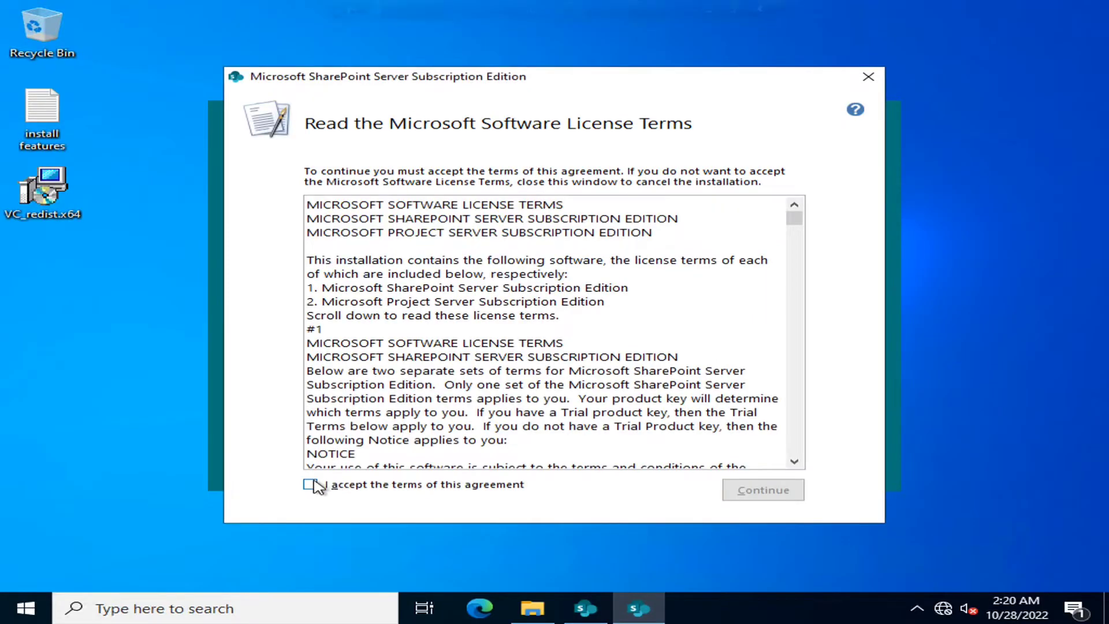
{"action": "left_click", "coordinate": [315, 486]}
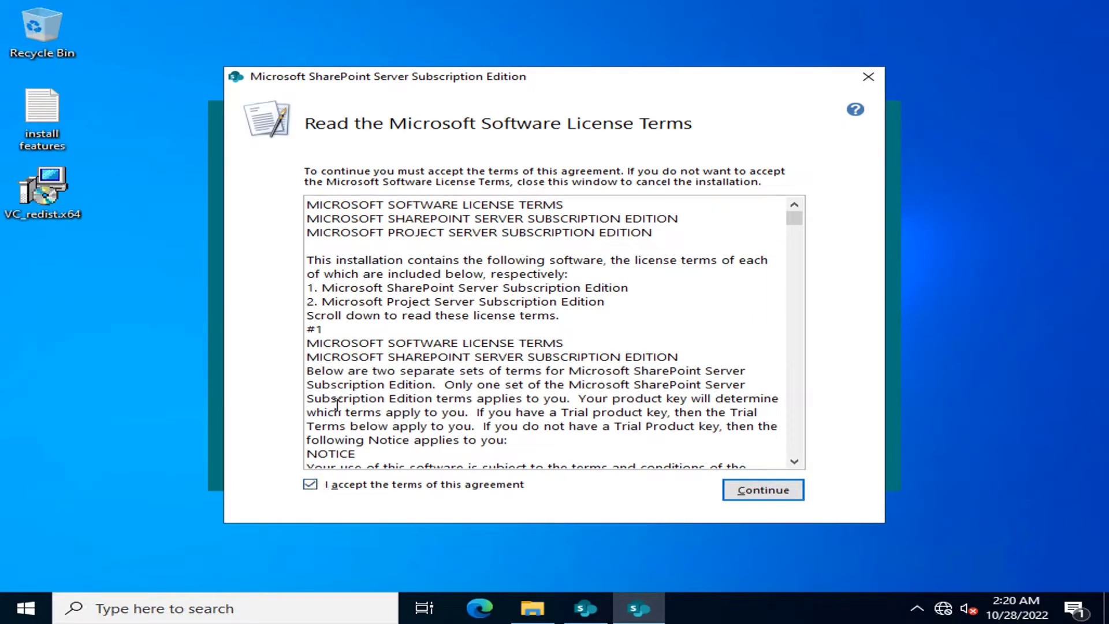
- Continue to the File Location page and check New Volume (E:) shows 29.9 GB free
{"action": "left_click", "coordinate": [762, 493]}
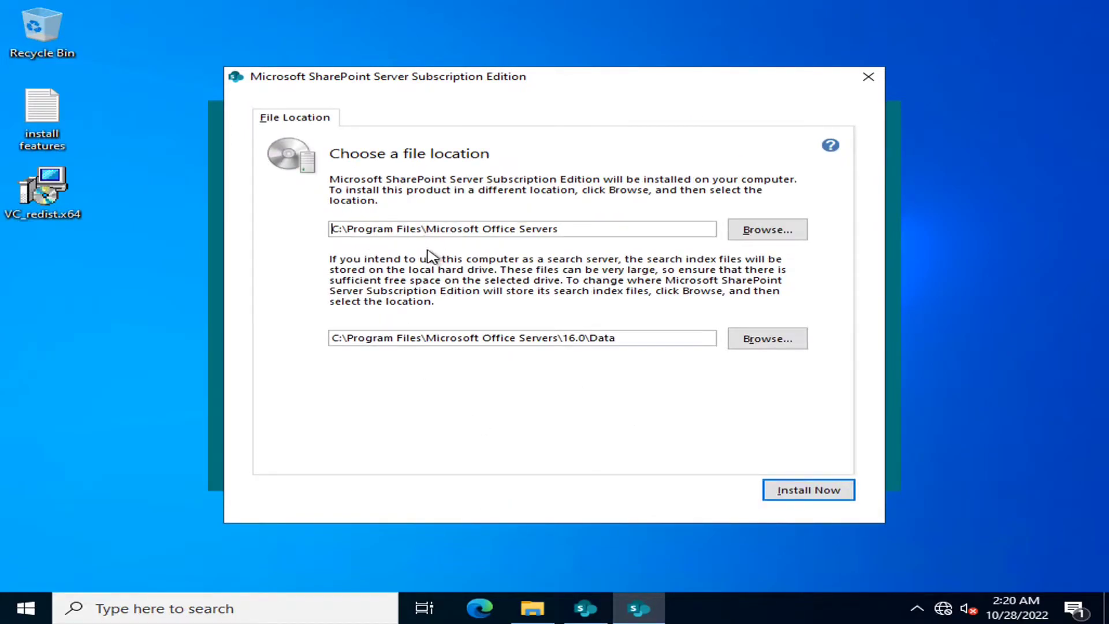
{"action": "left_click", "coordinate": [532, 608]}
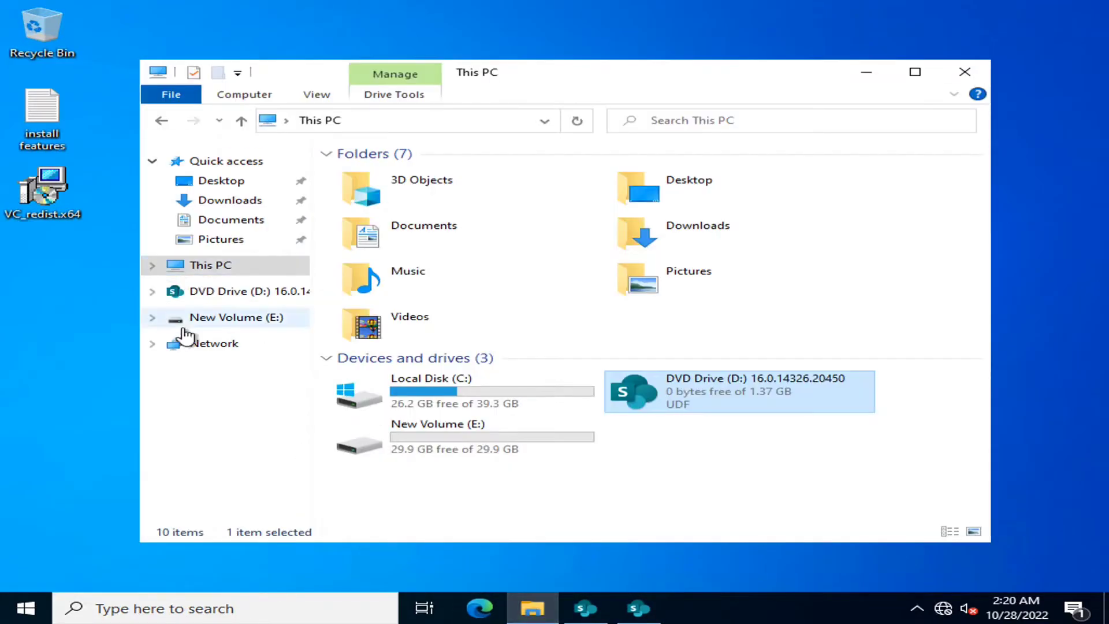
{"action": "left_click", "coordinate": [454, 446]}
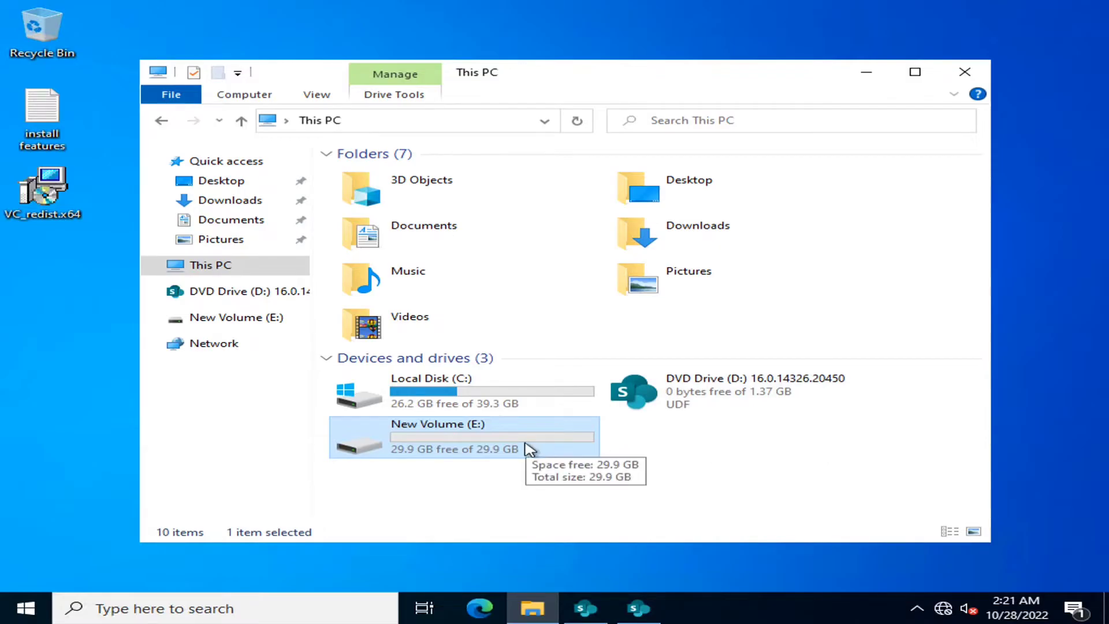
- Replace C:\Program Files with E: in the install and search index paths, then install
{"action": "left_click", "coordinate": [863, 79]}
{"action": "left_click", "coordinate": [422, 230]}
{"action": "left_click_drag", "start_coordinate": [422, 230], "coordinate": [316, 230]}
{"action": "type", "text": "e\\Microsoft Office Servers"}
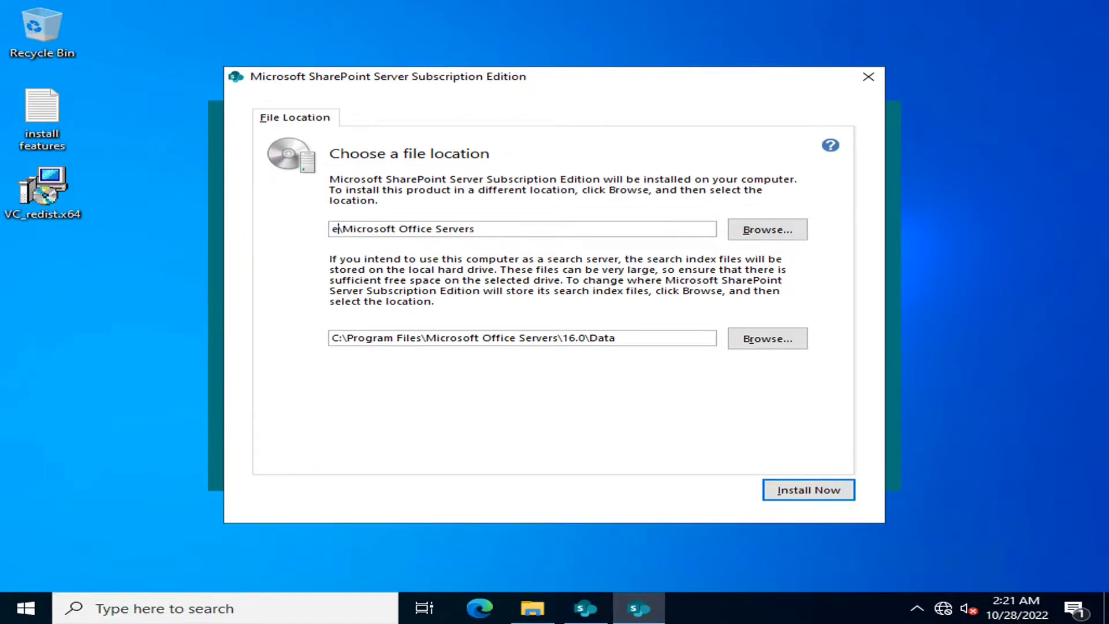
{"action": "key", "text": "BackSpace"}
{"action": "type", "text": "E:"}
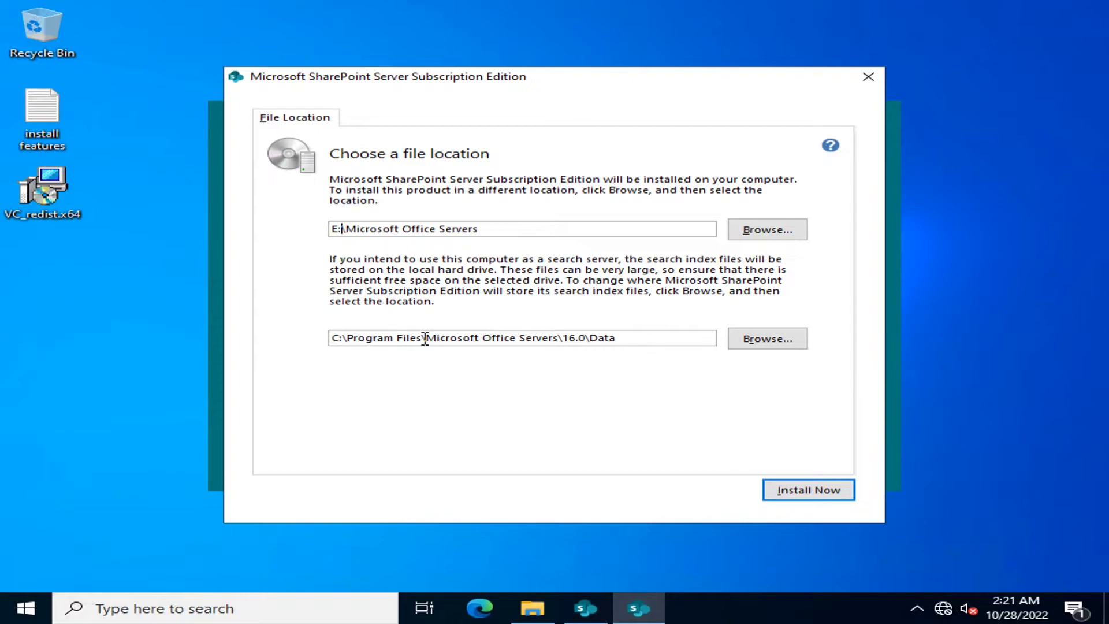
{"action": "left_click_drag", "start_coordinate": [424, 338], "coordinate": [265, 344]}
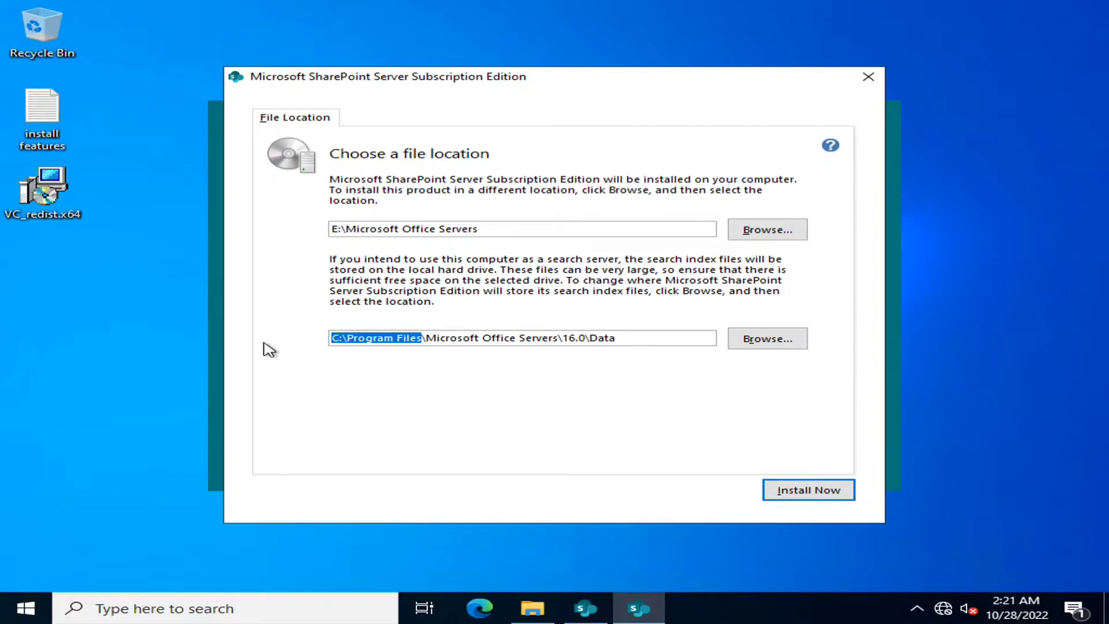
{"action": "type", "text": "E:"}
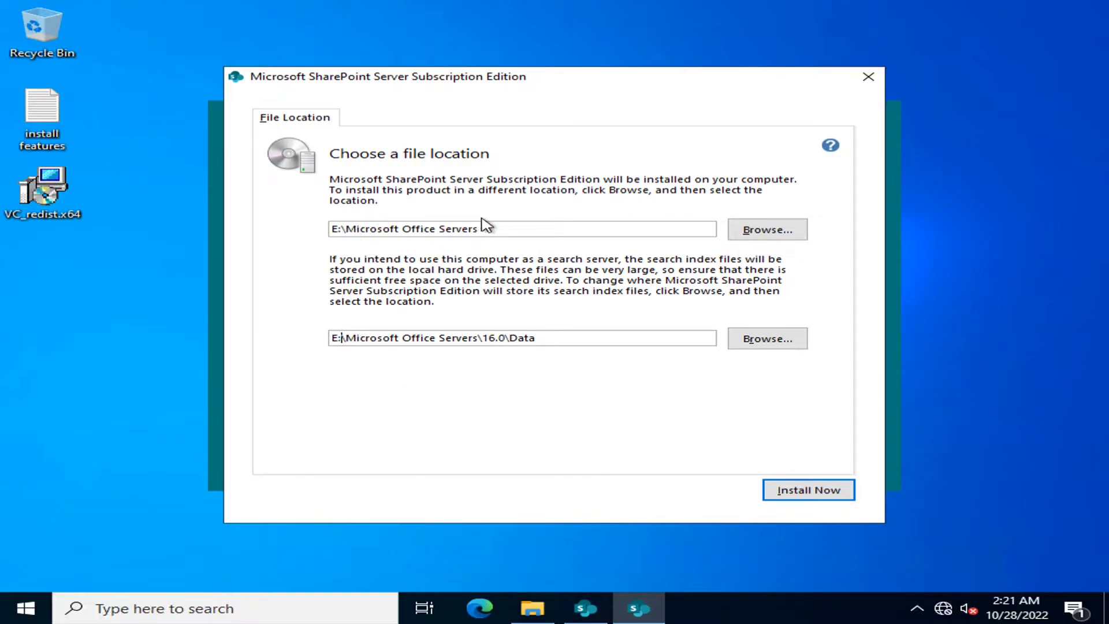
{"action": "left_click", "coordinate": [815, 495]}
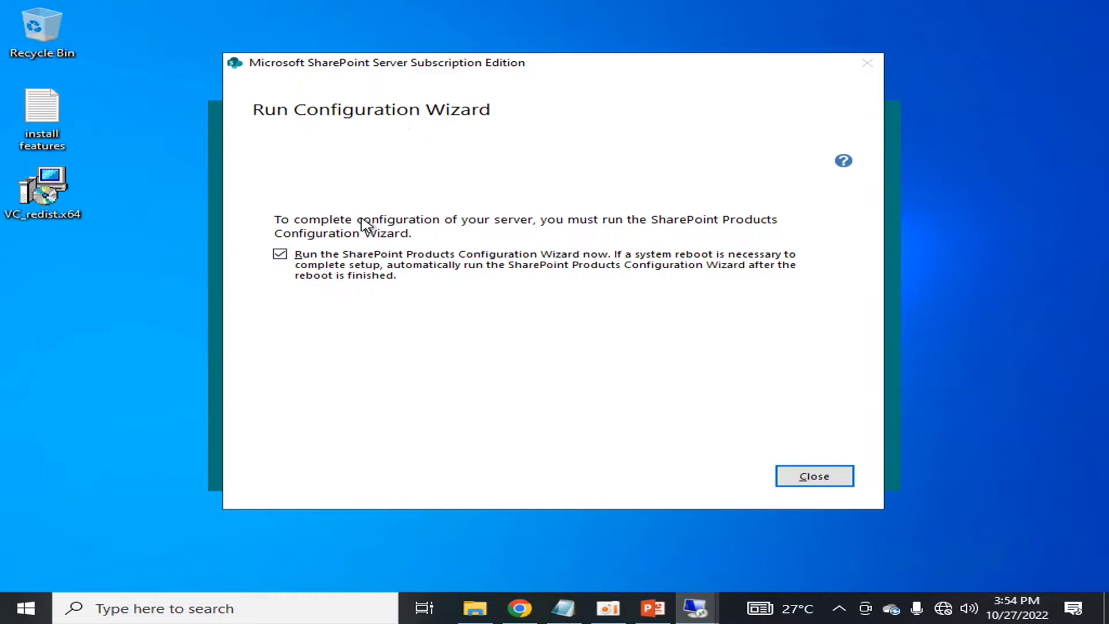
- Close setup with the Configuration Wizard set to run, and accept the server reboot
{"action": "key", "text": "super"}
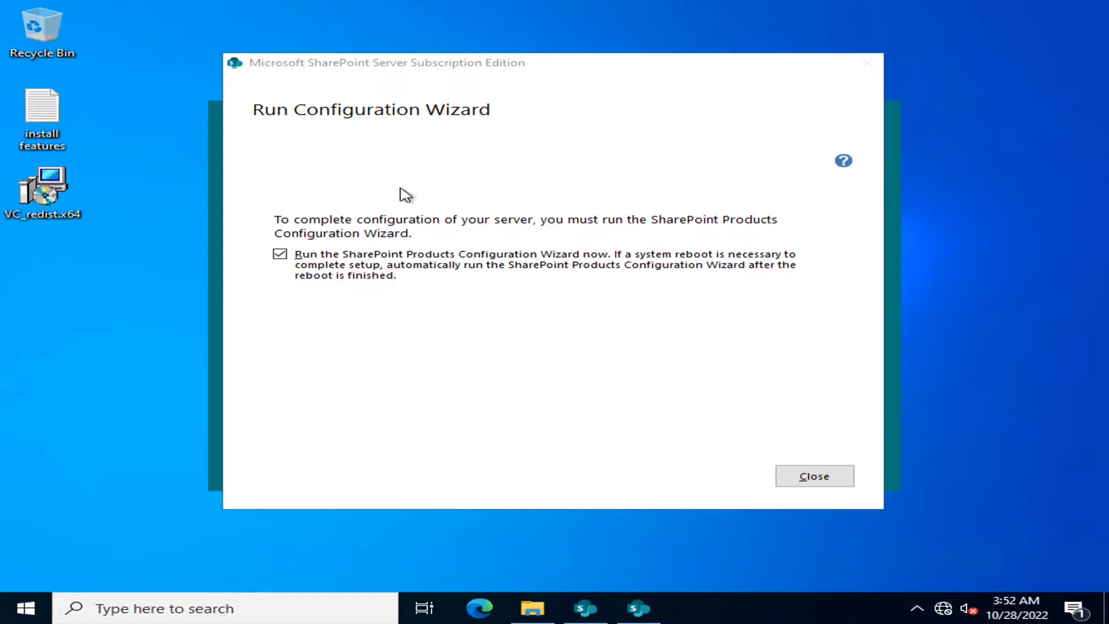
{"action": "left_click", "coordinate": [787, 479]}
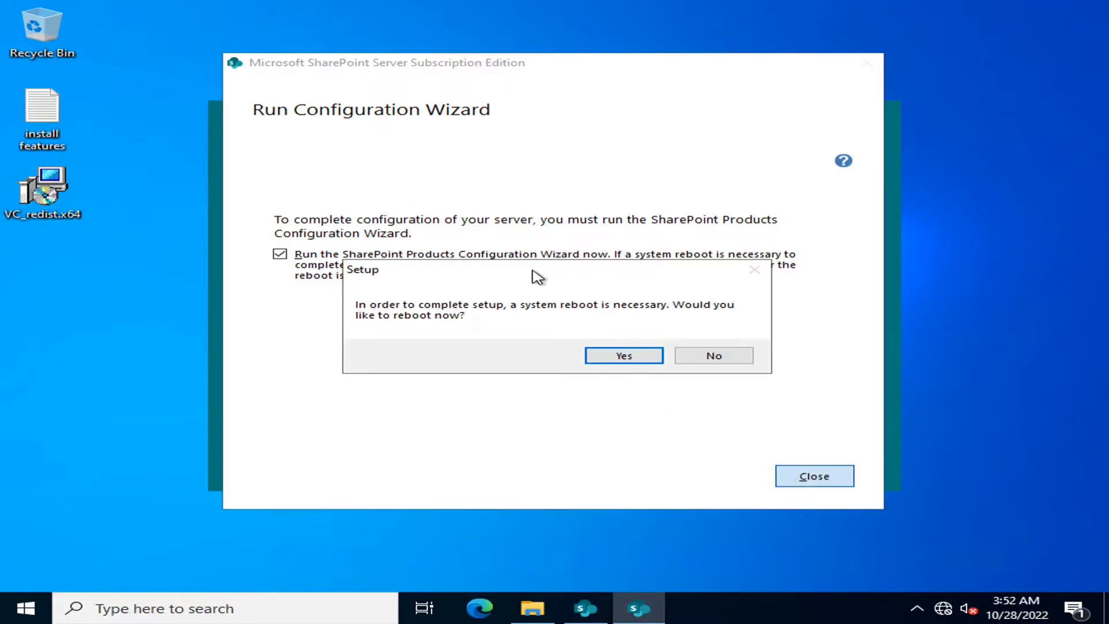
{"action": "left_click", "coordinate": [607, 357]}
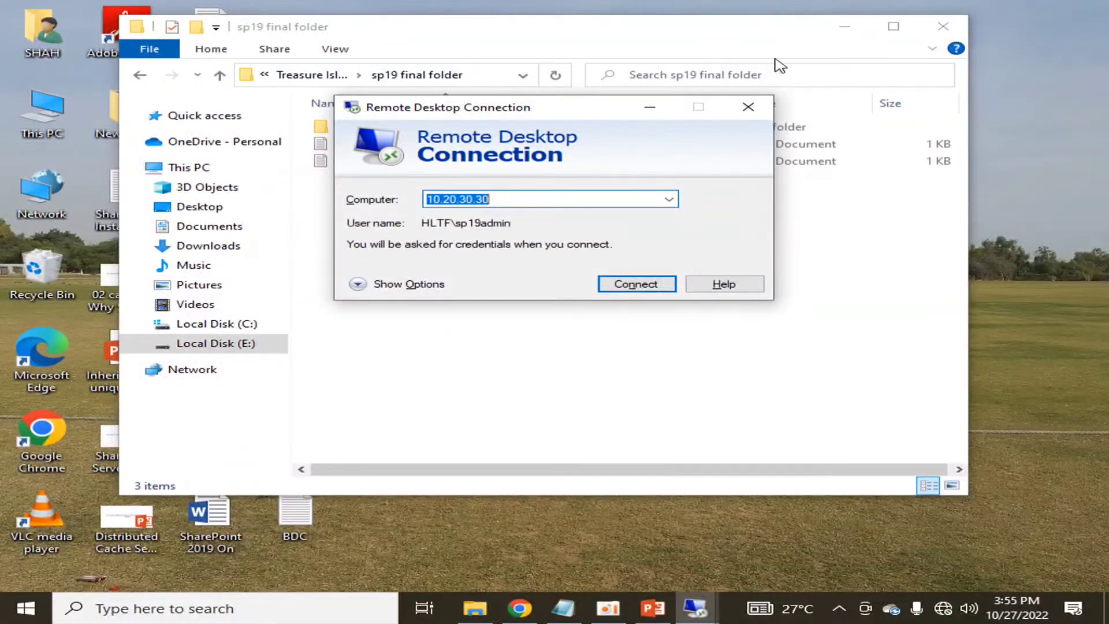
- Switch to the 10.20.30.11 remote session and open Command Prompt
{"action": "left_click", "coordinate": [847, 25]}
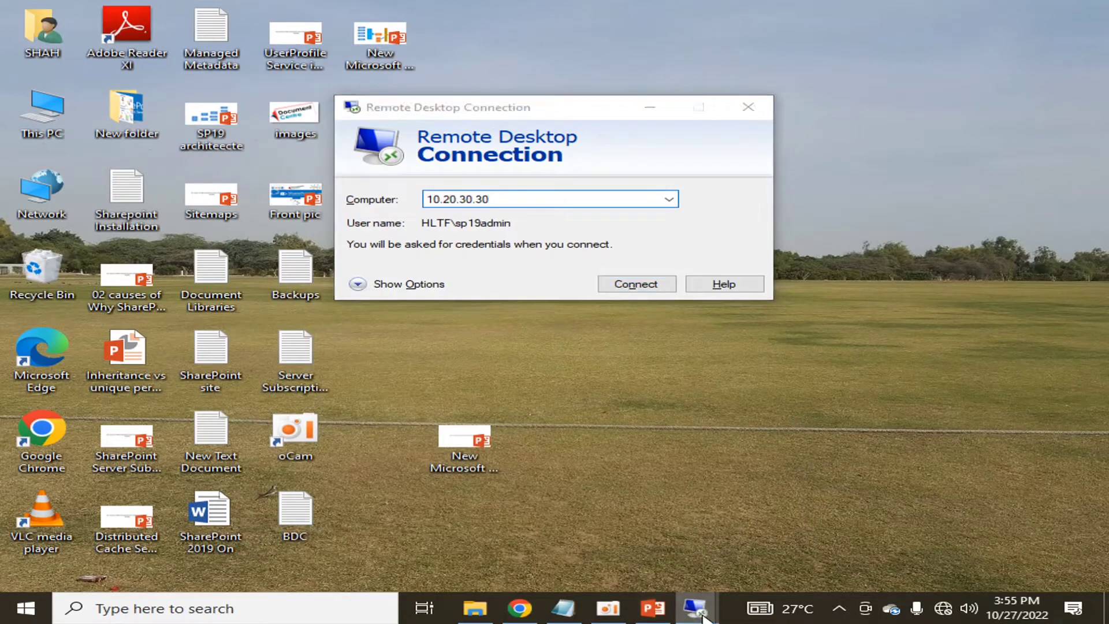
{"action": "mouse_move", "coordinate": [696, 608]}
{"action": "left_click", "coordinate": [624, 507]}
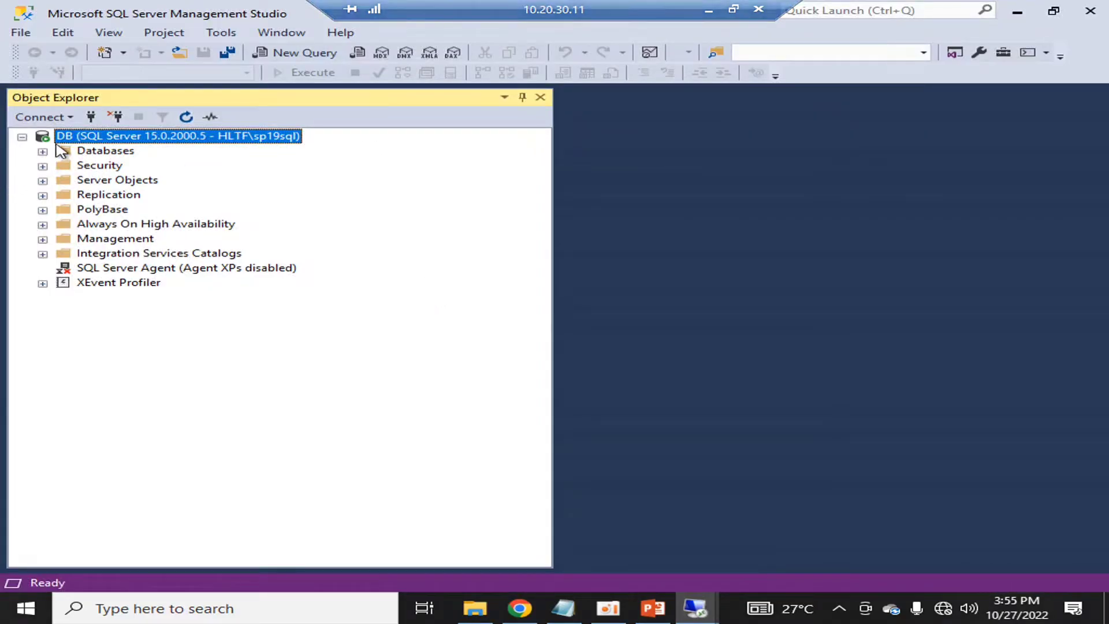
{"action": "left_click", "coordinate": [2, 620]}
{"action": "left_click", "coordinate": [868, 340]}
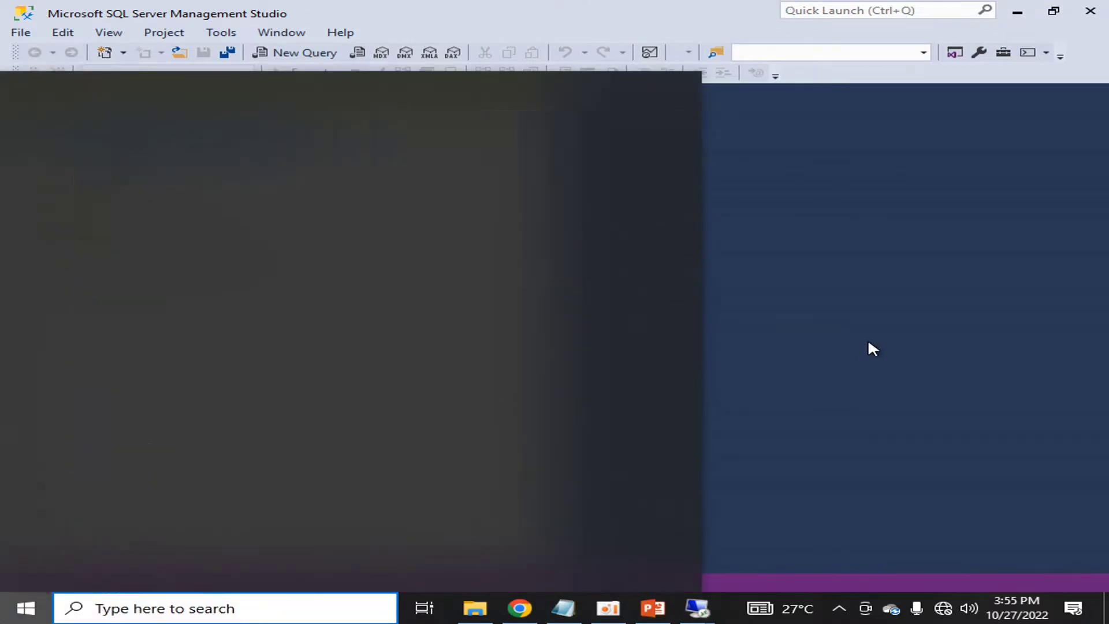
{"action": "left_click", "coordinate": [2, 620]}
{"action": "type", "text": "s"}
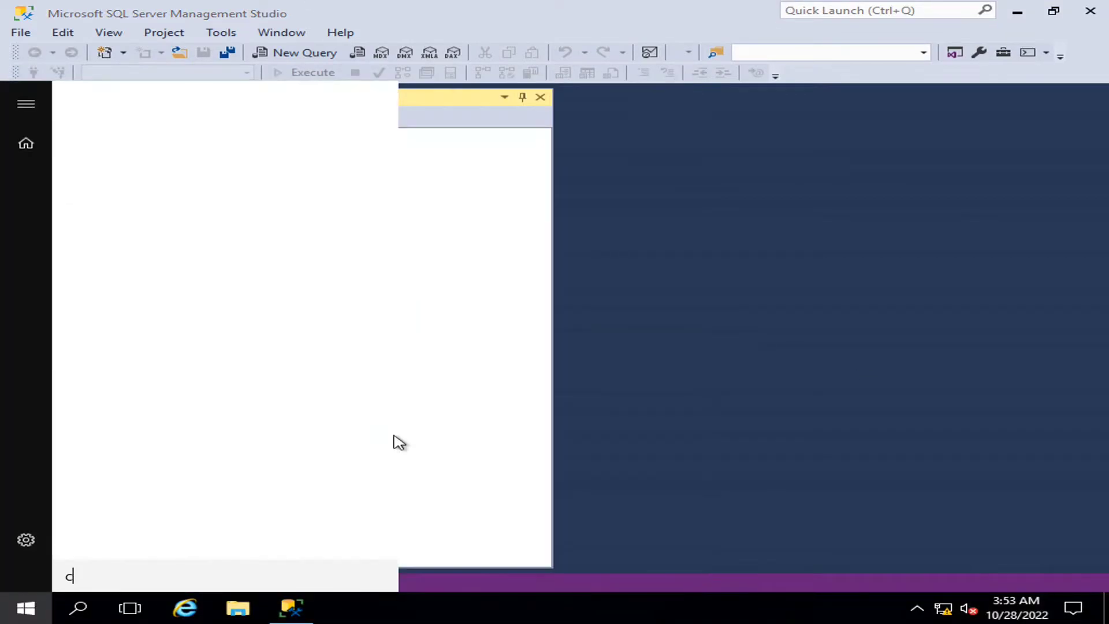
{"action": "type", "text": "md"}
{"action": "key", "text": "Return"}
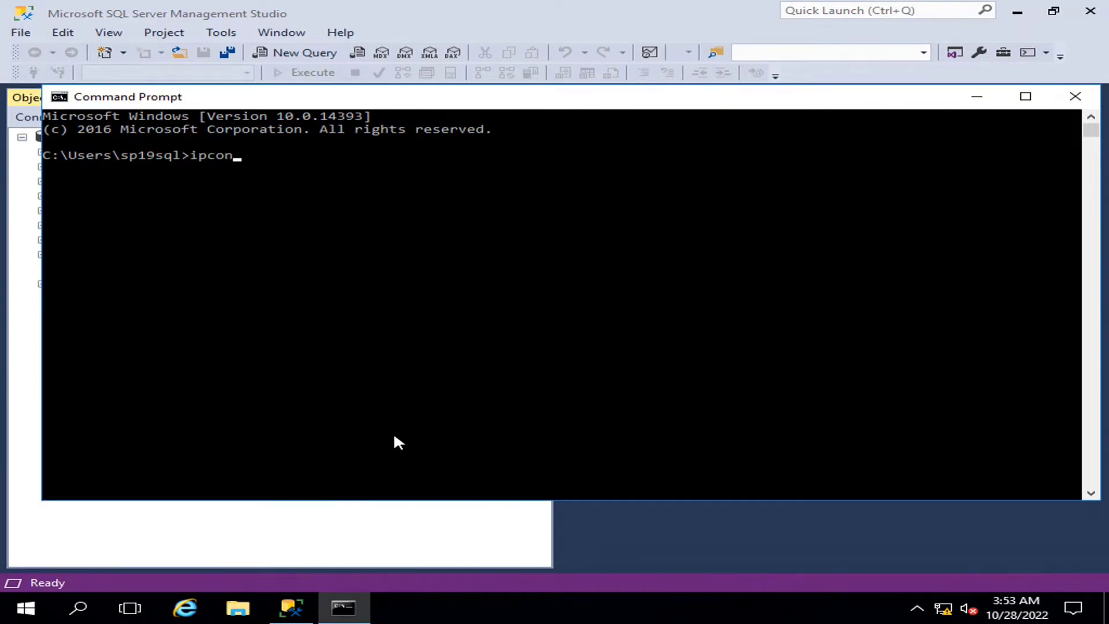
- Look up 10.20.30.11 with nslookup to confirm it is DB.hltf.tech, then close cmd
{"action": "key", "text": "Return"}
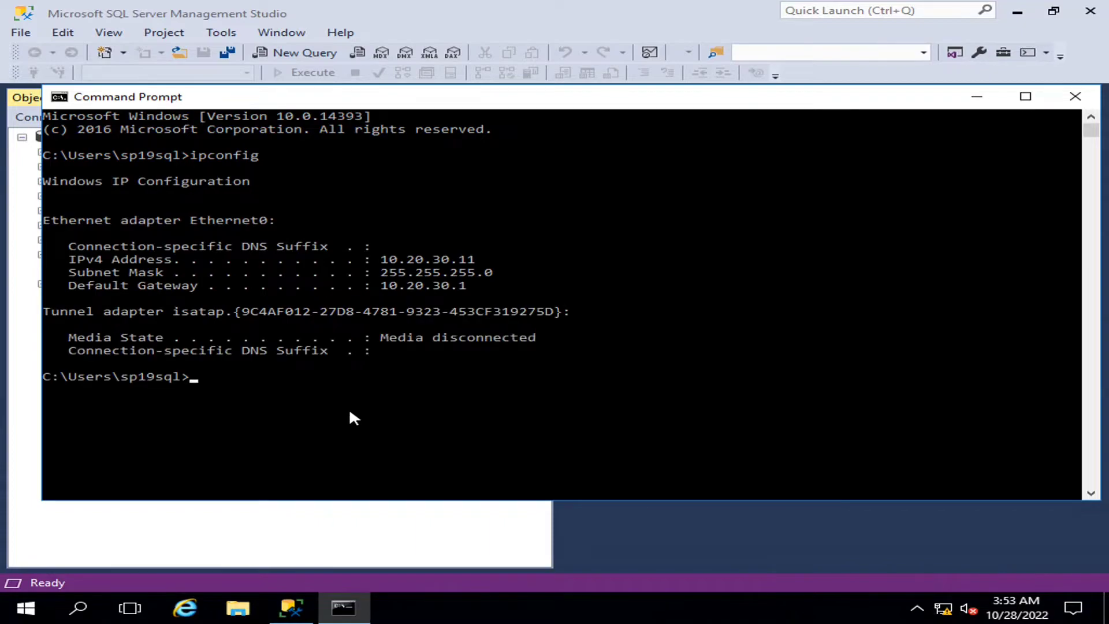
{"action": "type", "text": "nslookup"}
{"action": "key", "text": "Return"}
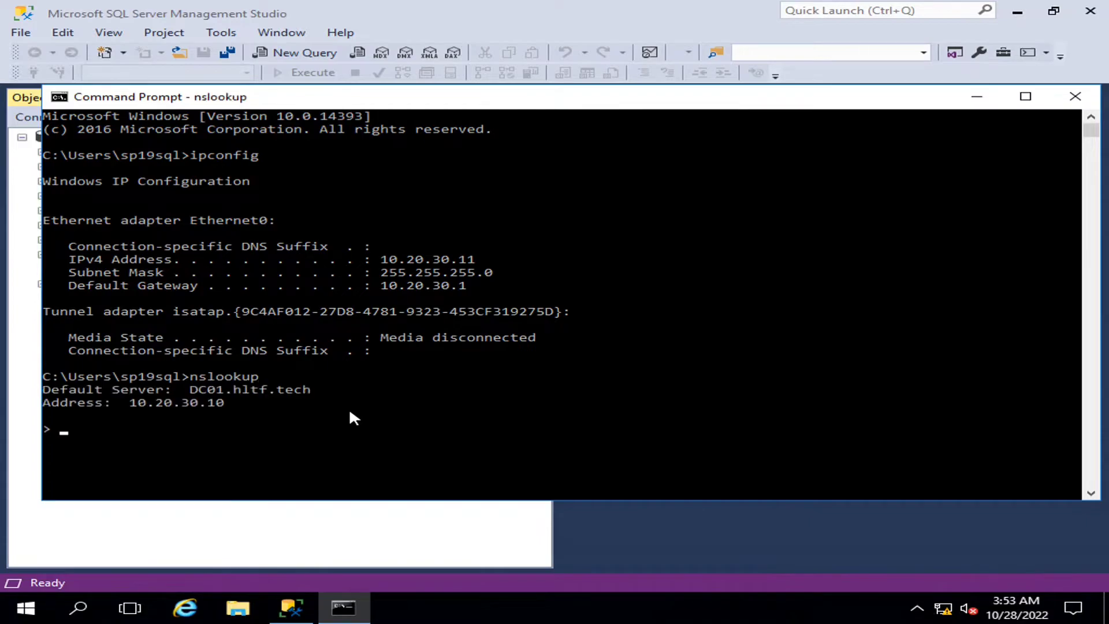
{"action": "type", "text": "10.20.30.11"}
{"action": "key", "text": "Return"}
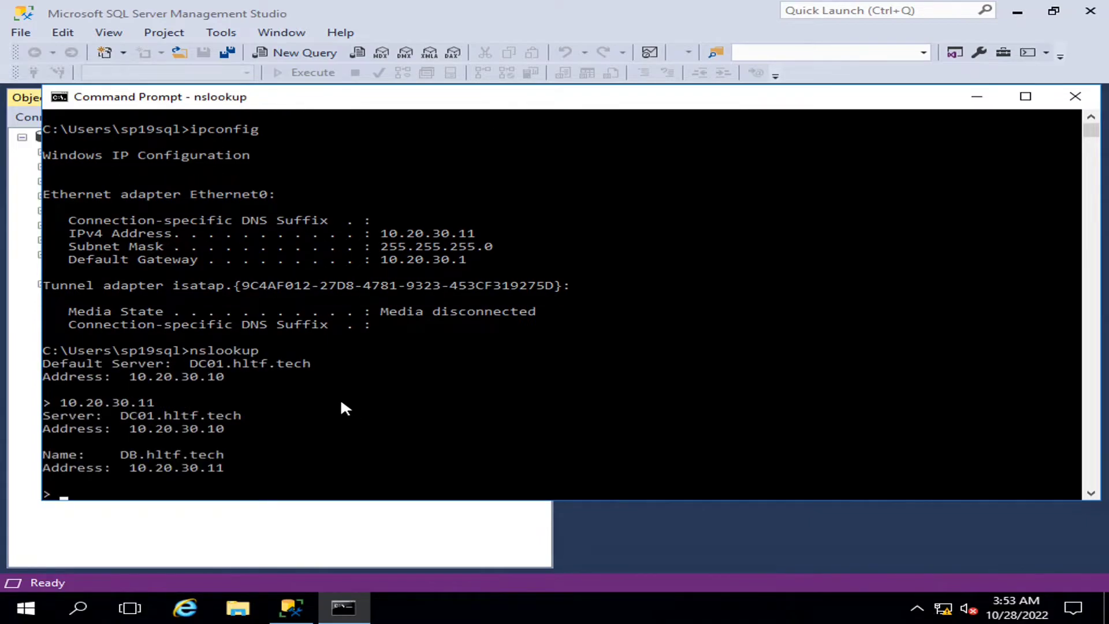
{"action": "left_click", "coordinate": [1025, 97]}
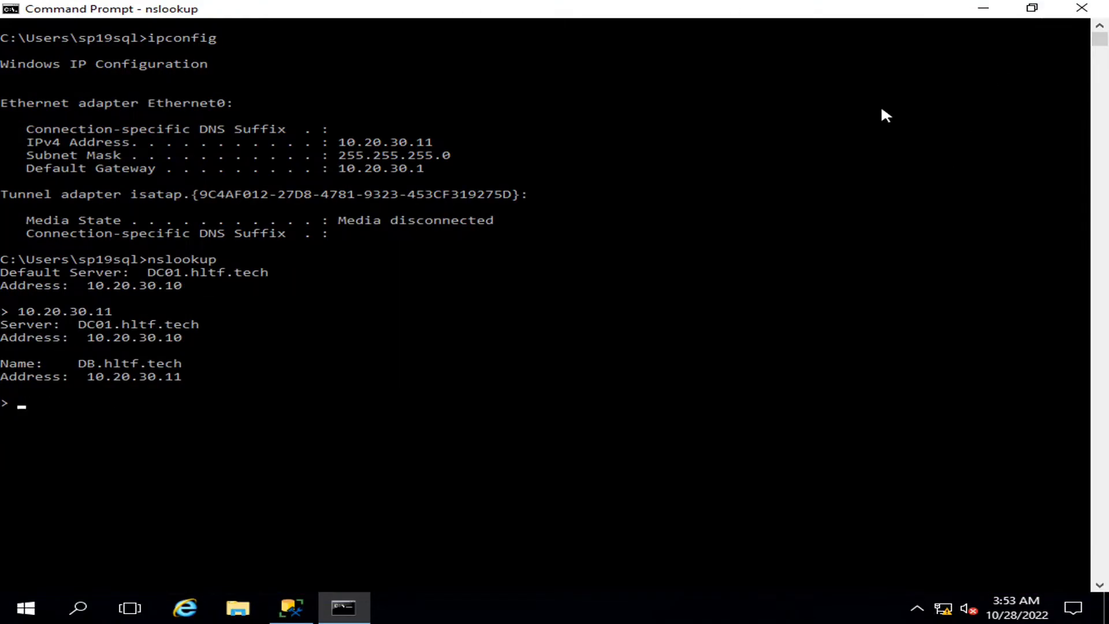
{"action": "left_click", "coordinate": [1082, 8]}
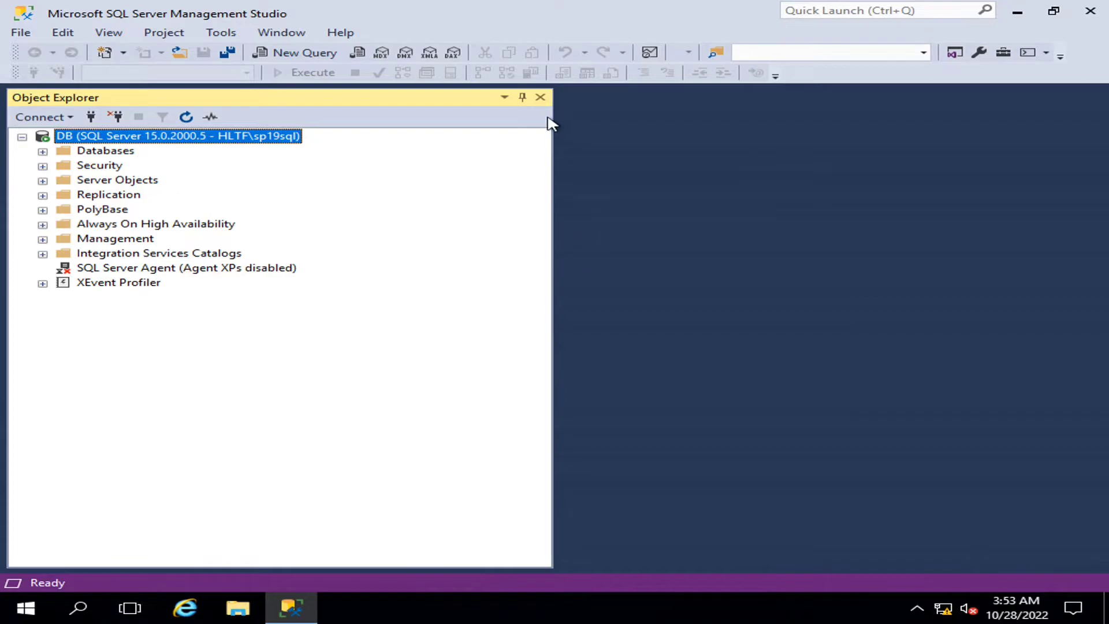
- Minimize the database server session and connect to 10.20.30.30 over Remote Desktop
{"action": "left_click_drag", "start_coordinate": [553, 127], "coordinate": [304, 96]}
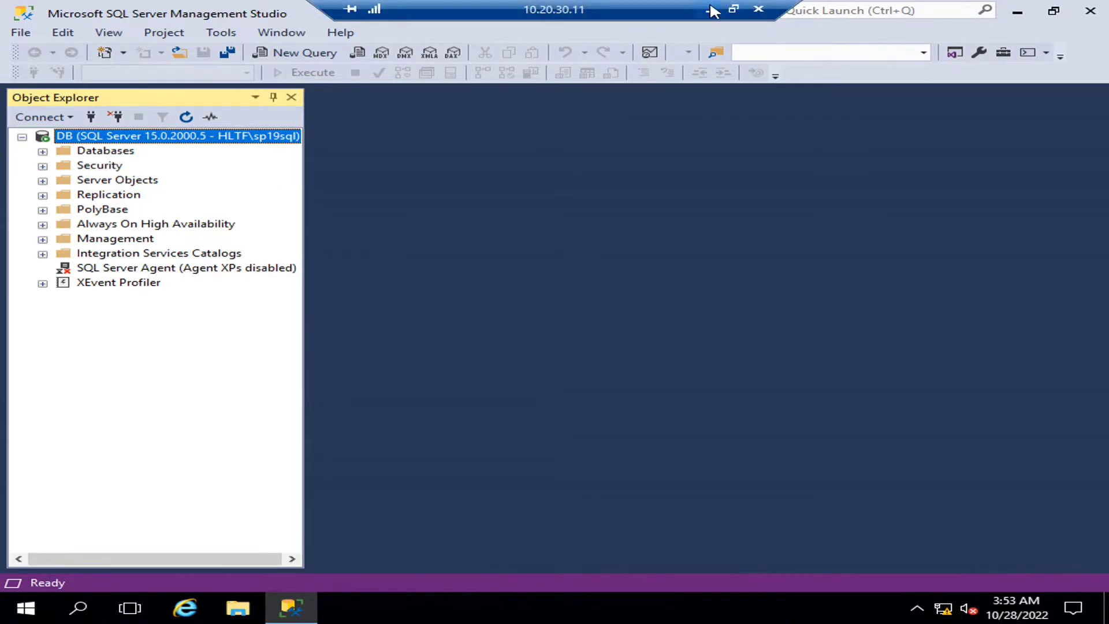
{"action": "left_click", "coordinate": [713, 9]}
{"action": "left_click", "coordinate": [636, 284]}
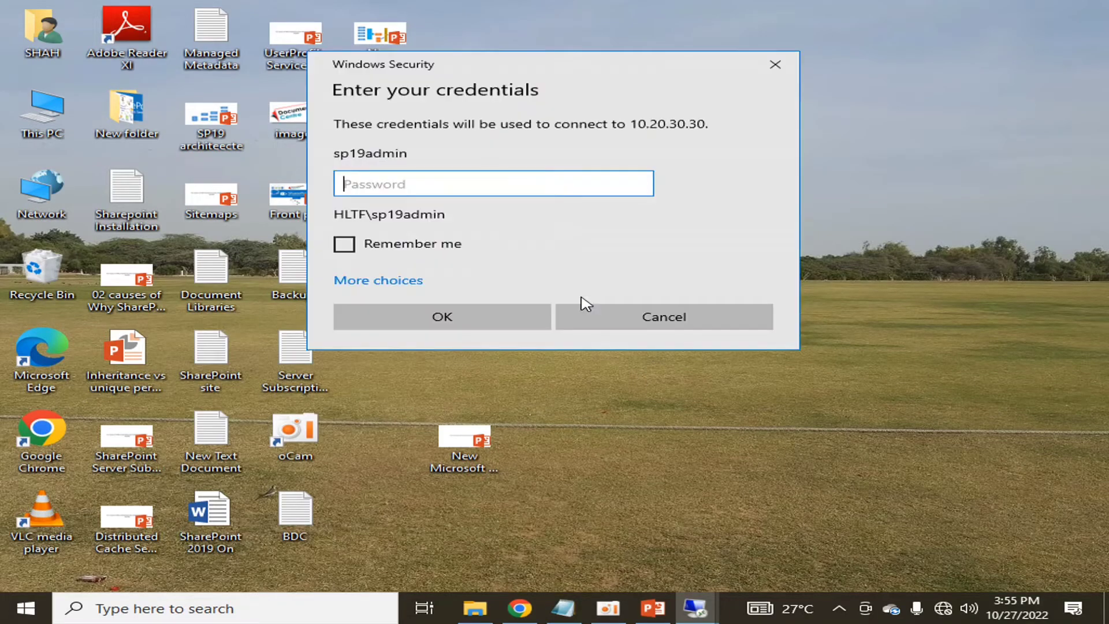
- Enter the admin account's password to reconnect the remote session to 10.20.30.30
{"action": "type", "text": "*********"}
{"action": "key", "text": "Return"}
{"action": "key", "text": "Return"}
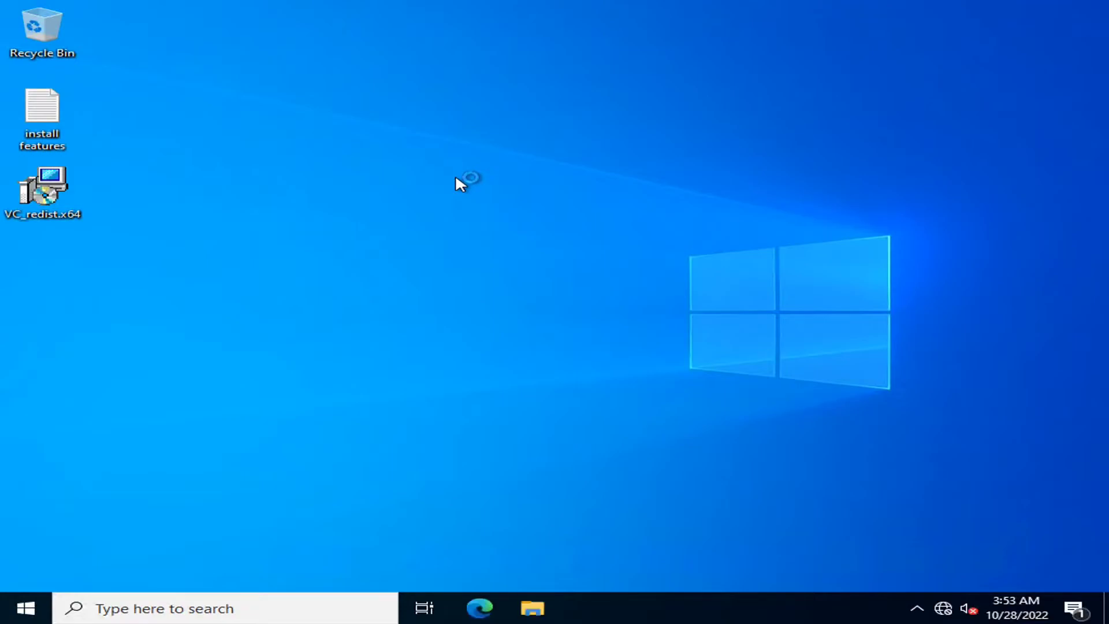
- Launch SharePoint Products Configuration Wizard as administrator and reposition its window
{"action": "left_click", "coordinate": [26, 609]}
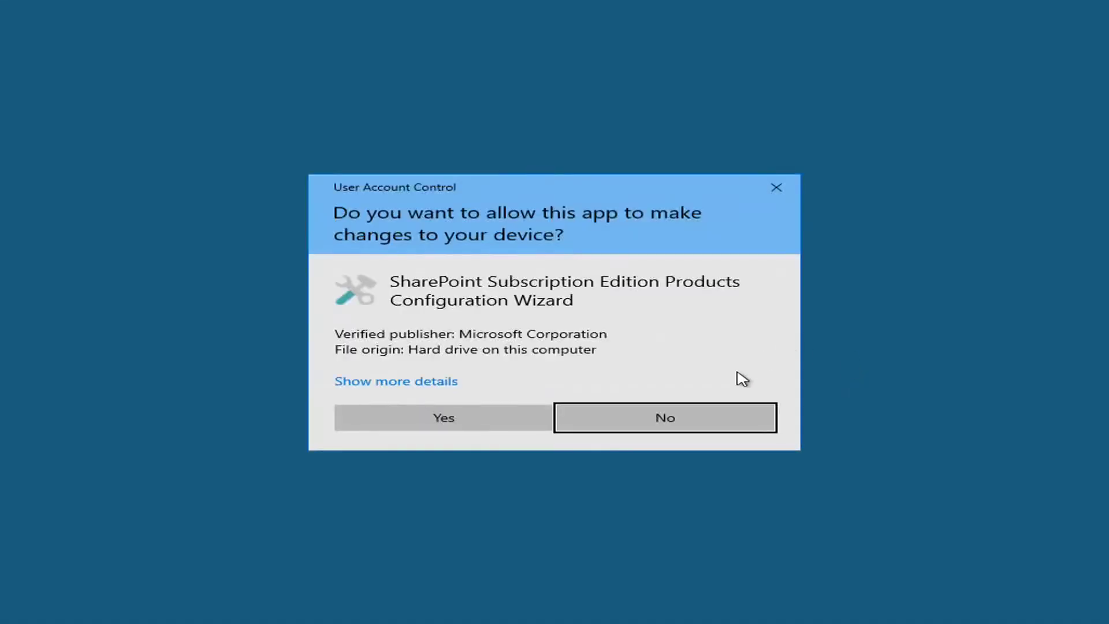
{"action": "left_click", "coordinate": [475, 420]}
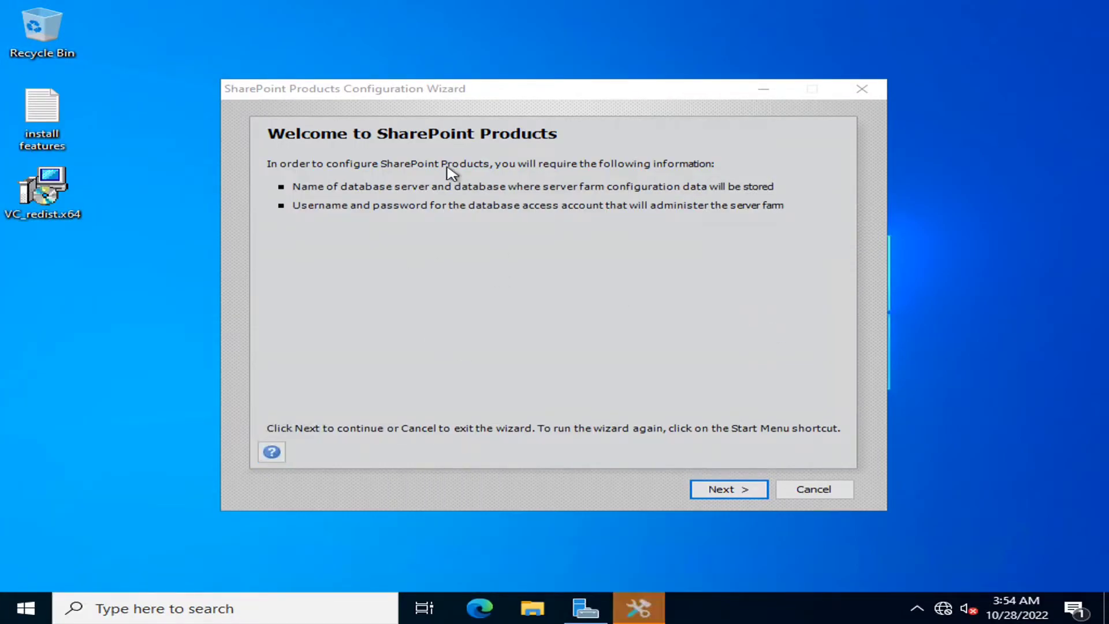
{"action": "left_click_drag", "start_coordinate": [487, 94], "coordinate": [458, 86]}
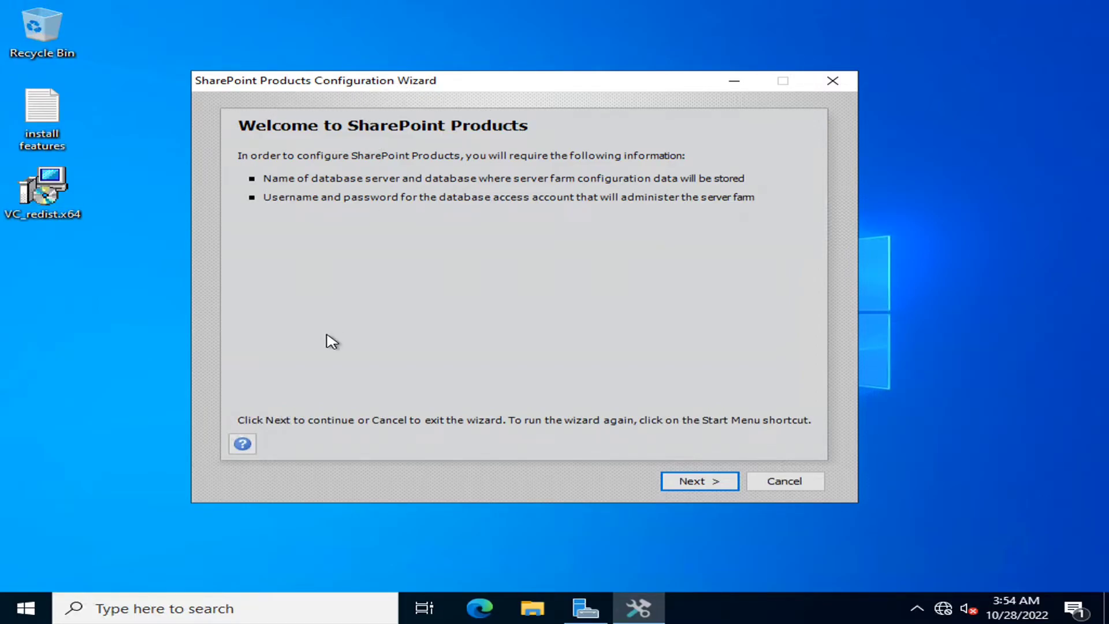
{"action": "left_click", "coordinate": [26, 608]}
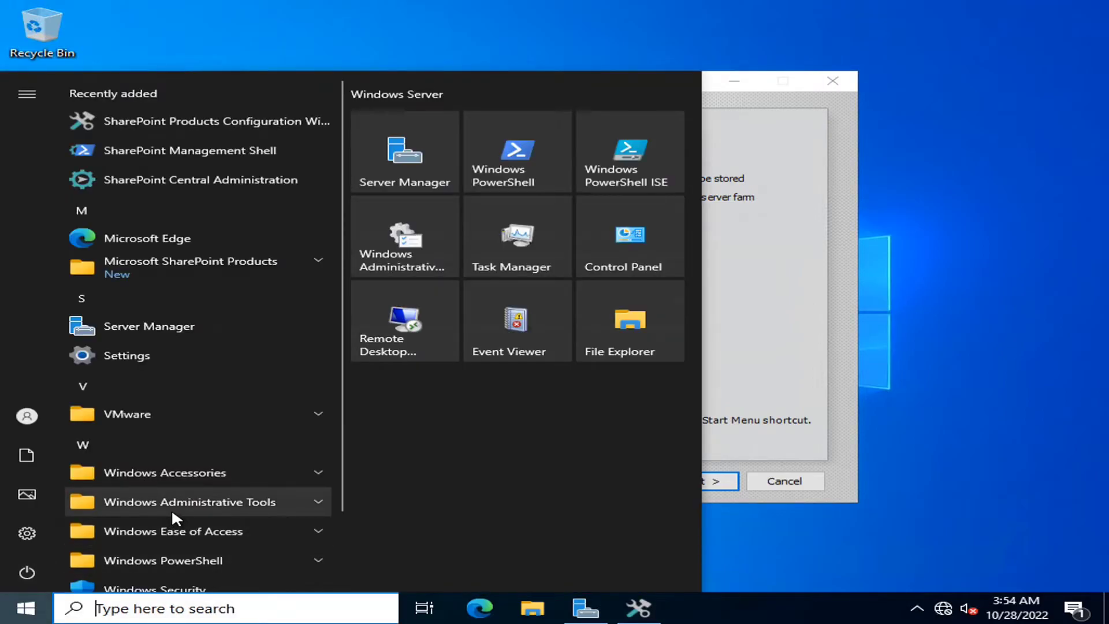
- Open Command Prompt via a cmd search and ping the db server
{"action": "type", "text": "cmd"}
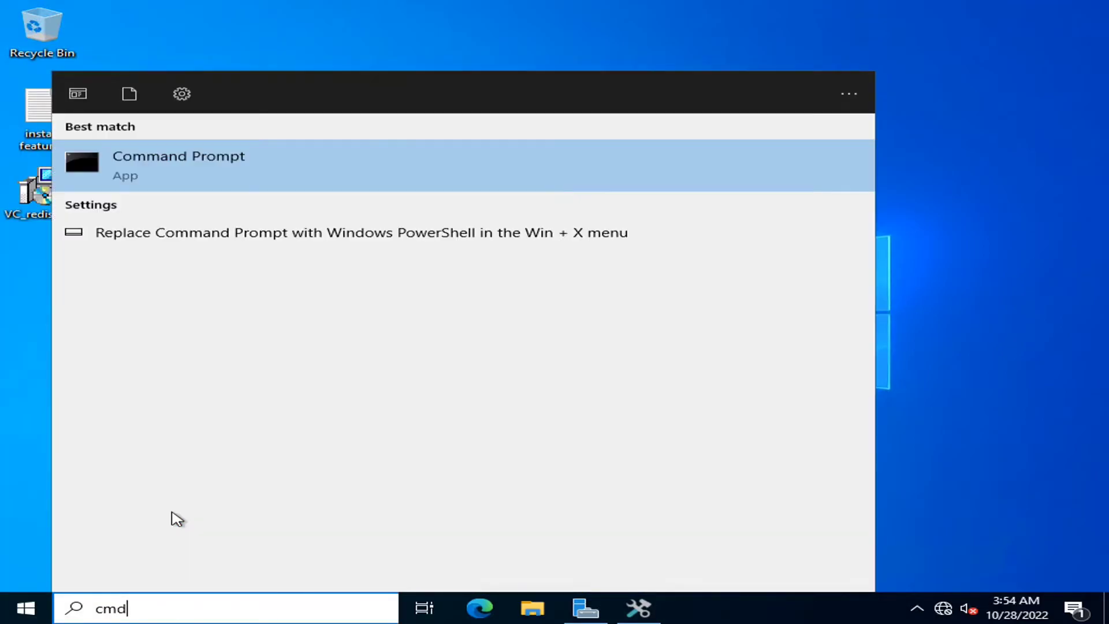
{"action": "key", "text": "Return"}
{"action": "type", "text": "ping db"}
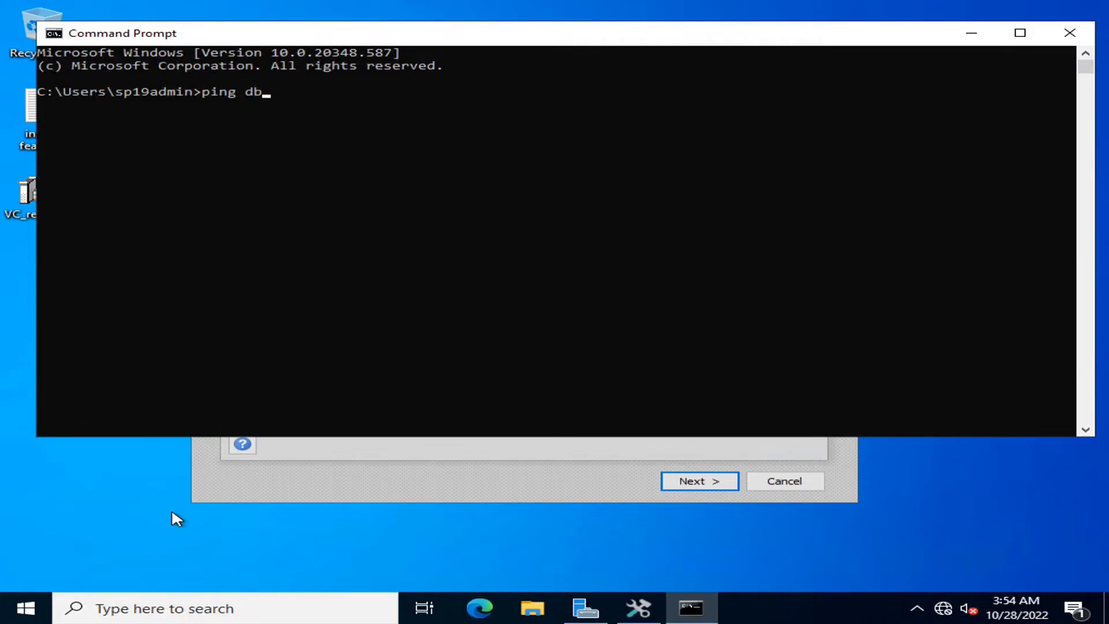
{"action": "key", "text": "Return"}
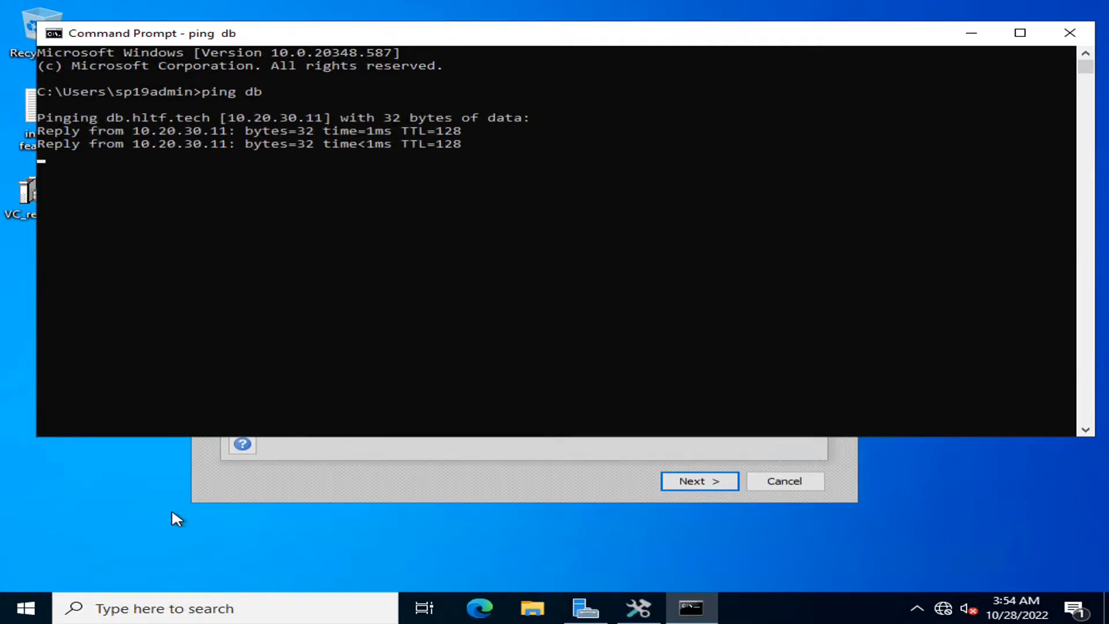
- Close Command Prompt, accept the service restart warning, and choose Create a new server farm
{"action": "left_click", "coordinate": [1070, 33]}
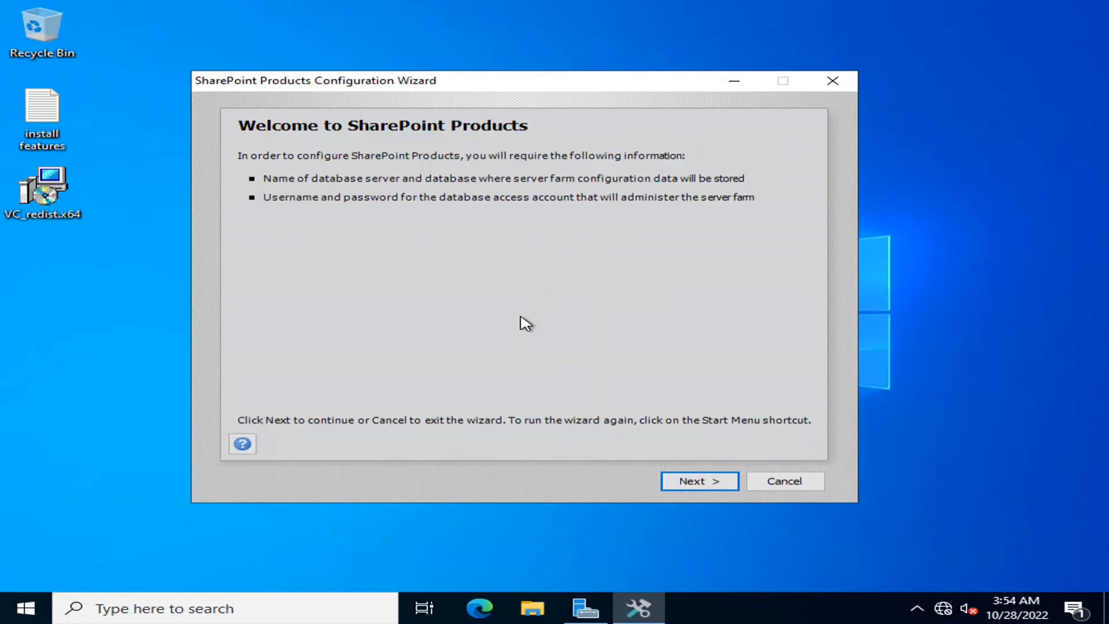
{"action": "left_click", "coordinate": [680, 484]}
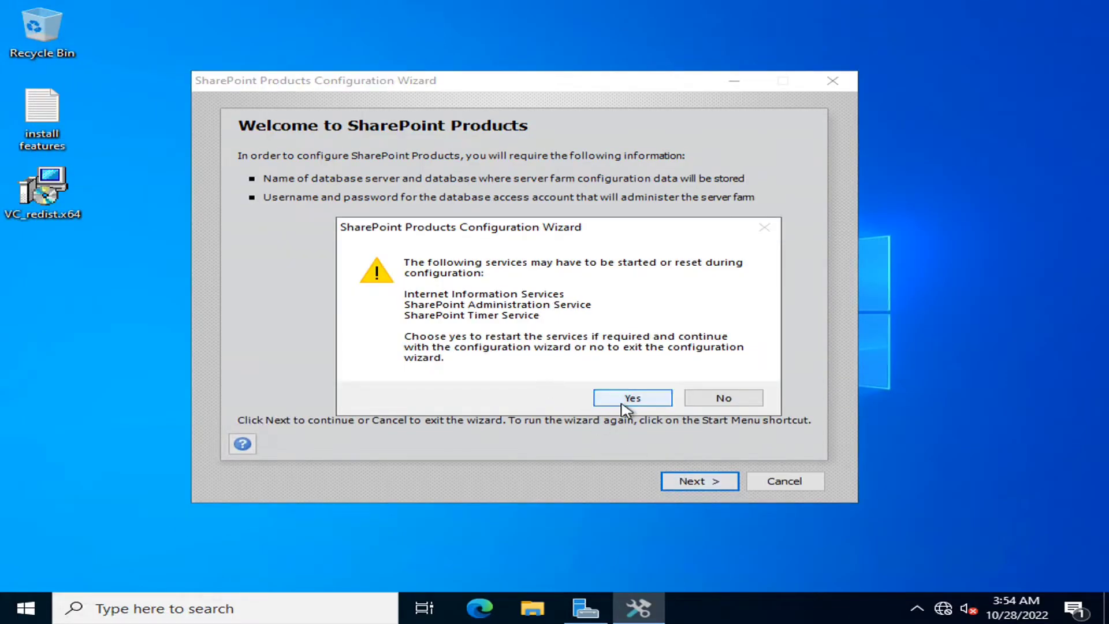
{"action": "left_click", "coordinate": [615, 396]}
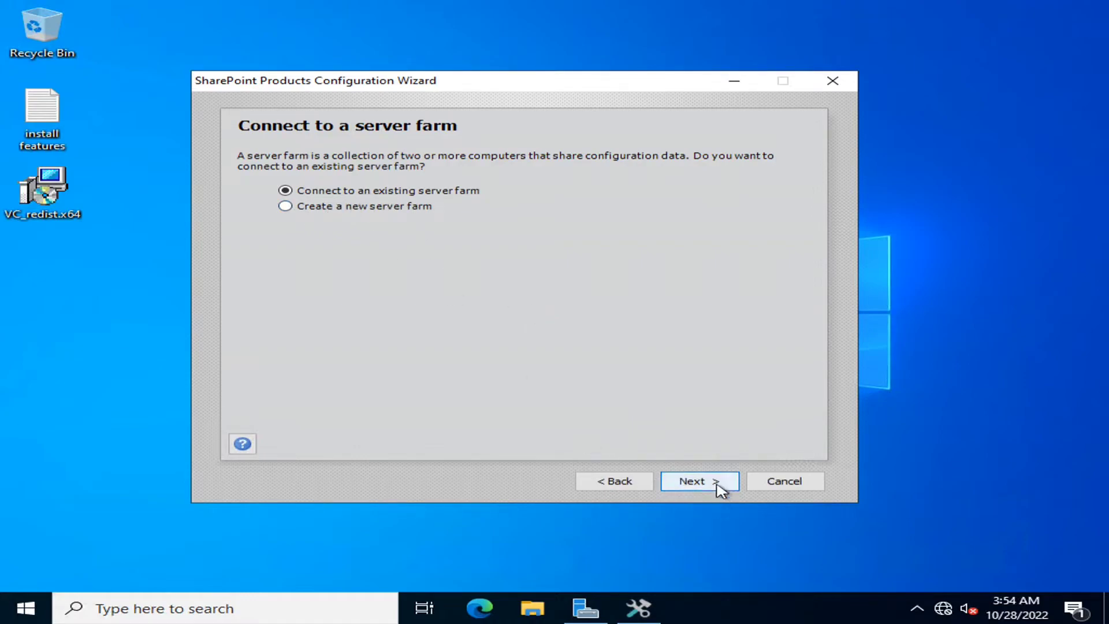
{"action": "left_click", "coordinate": [286, 207]}
{"action": "left_click", "coordinate": [711, 480]}
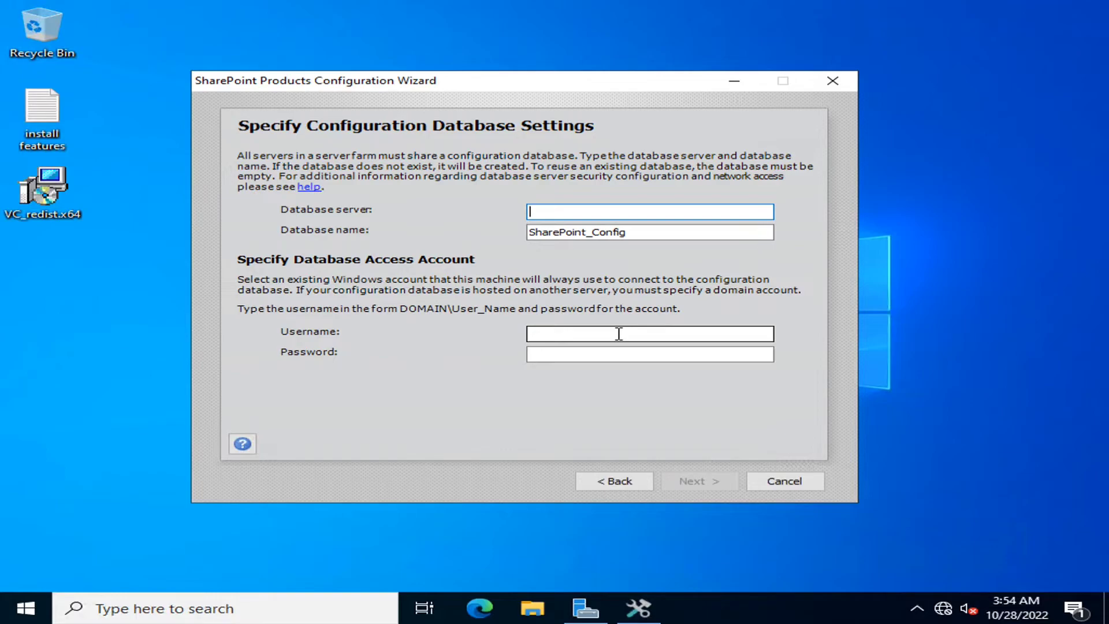
- Set database server to db, extend the database name to SharePoint_Config_22, and begin the access account username
{"action": "type", "text": "db"}
{"action": "left_click", "coordinate": [648, 232]}
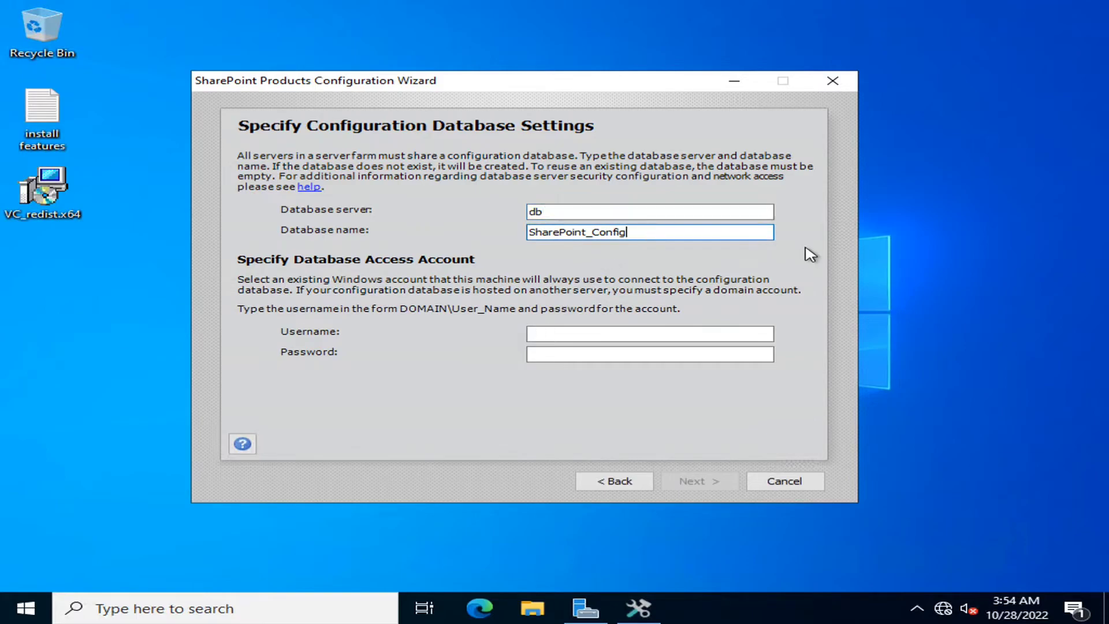
{"action": "type", "text": "_22"}
{"action": "mouse_move", "coordinate": [599, 6]}
{"action": "left_click", "coordinate": [615, 333]}
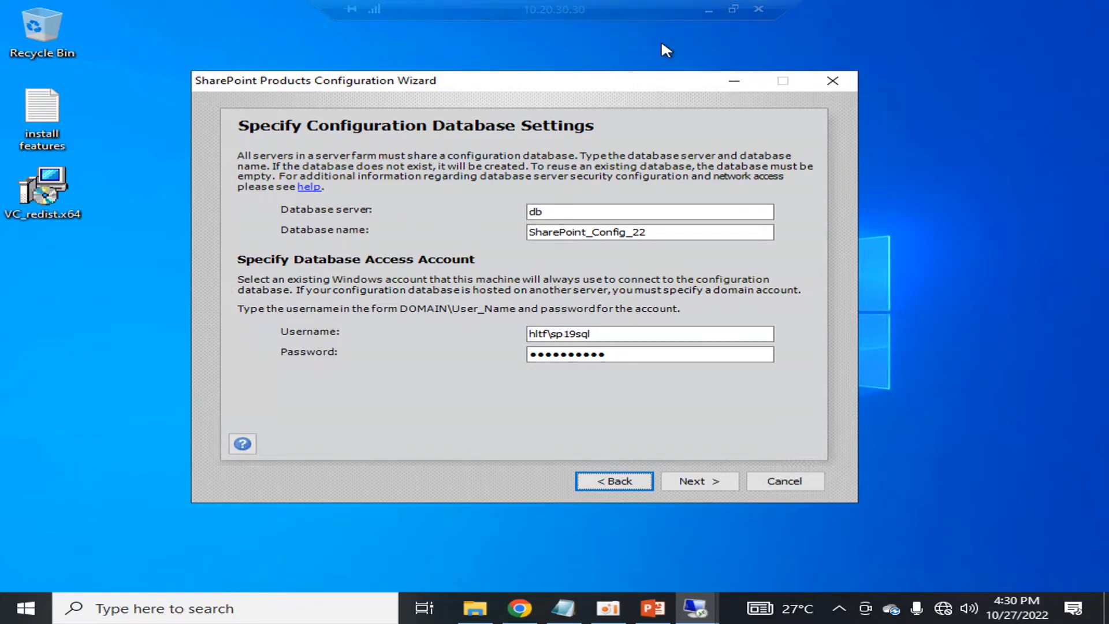
{"action": "left_click", "coordinate": [708, 11]}
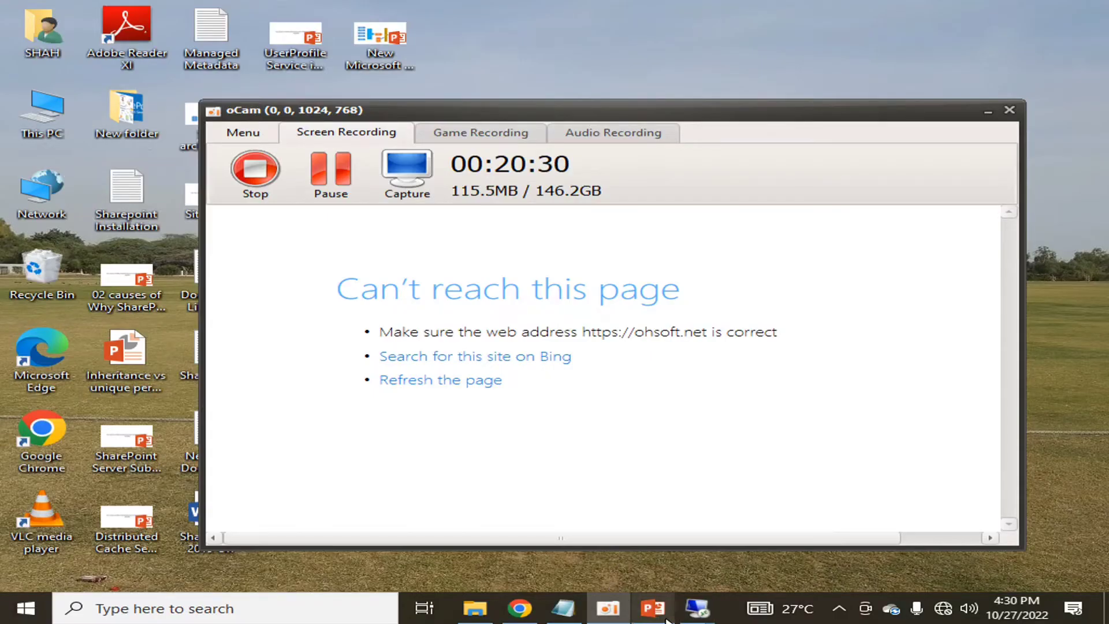
{"action": "mouse_move", "coordinate": [695, 606]}
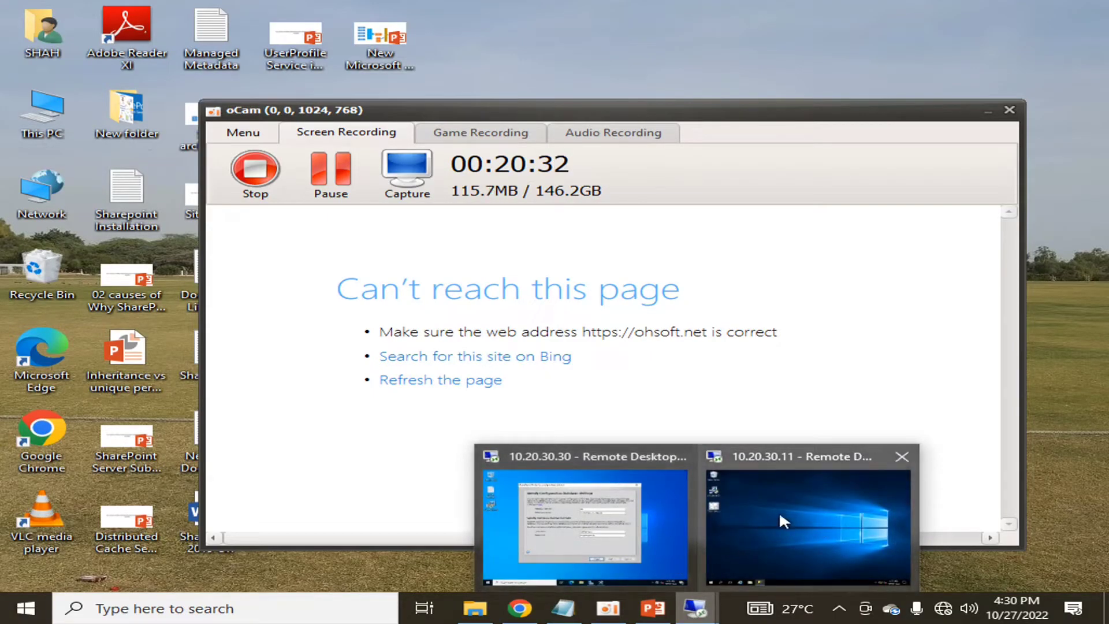
{"action": "left_click", "coordinate": [774, 511]}
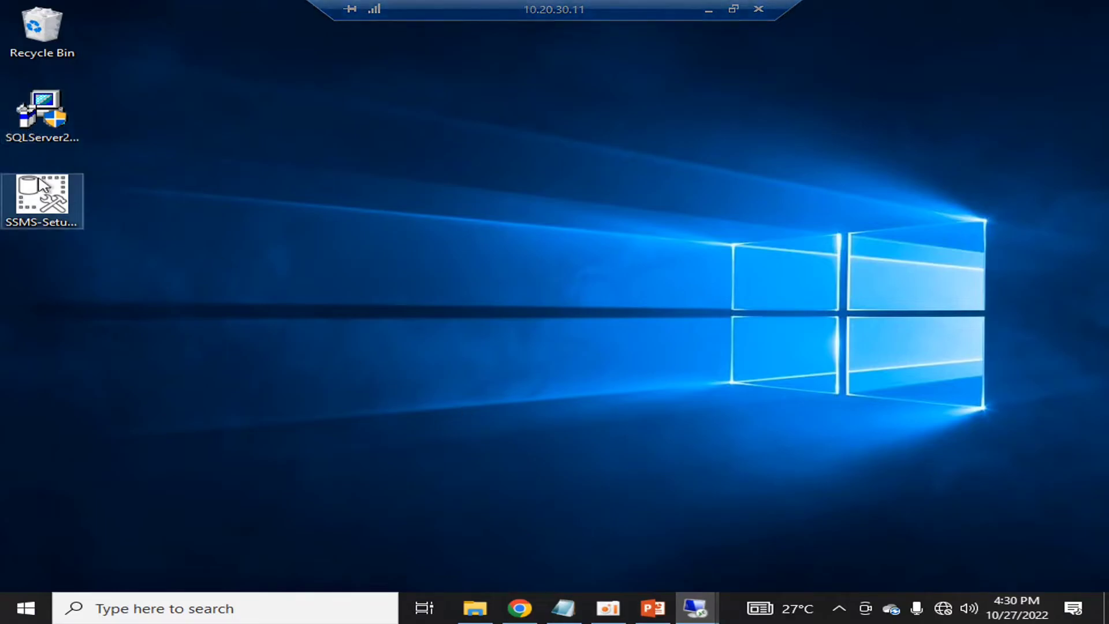
{"action": "left_click", "coordinate": [58, 123]}
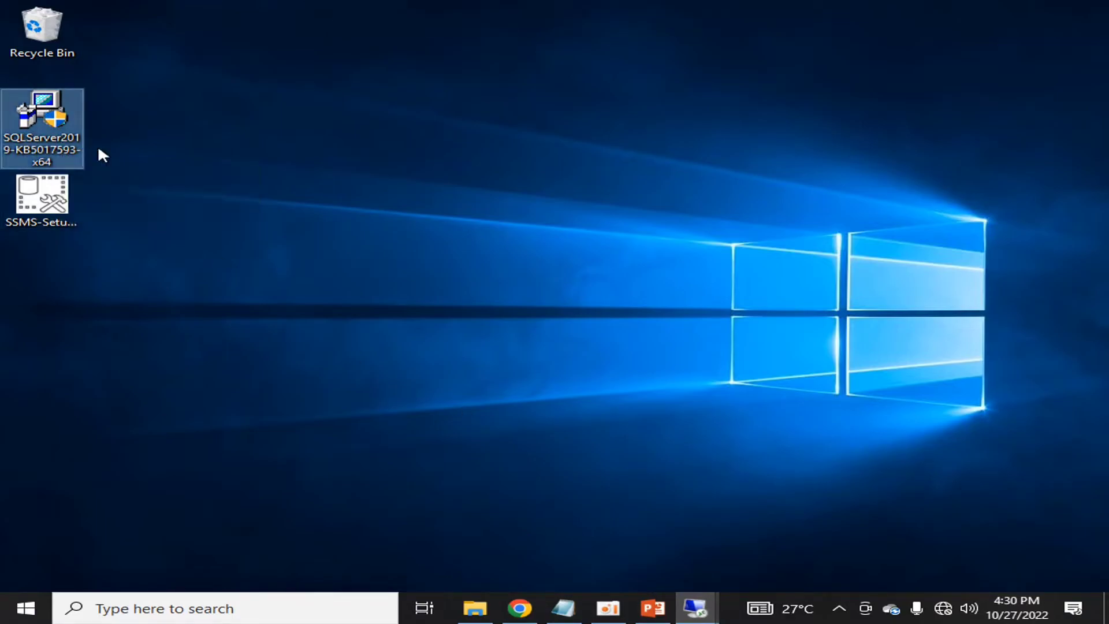
{"action": "left_click", "coordinate": [366, 177]}
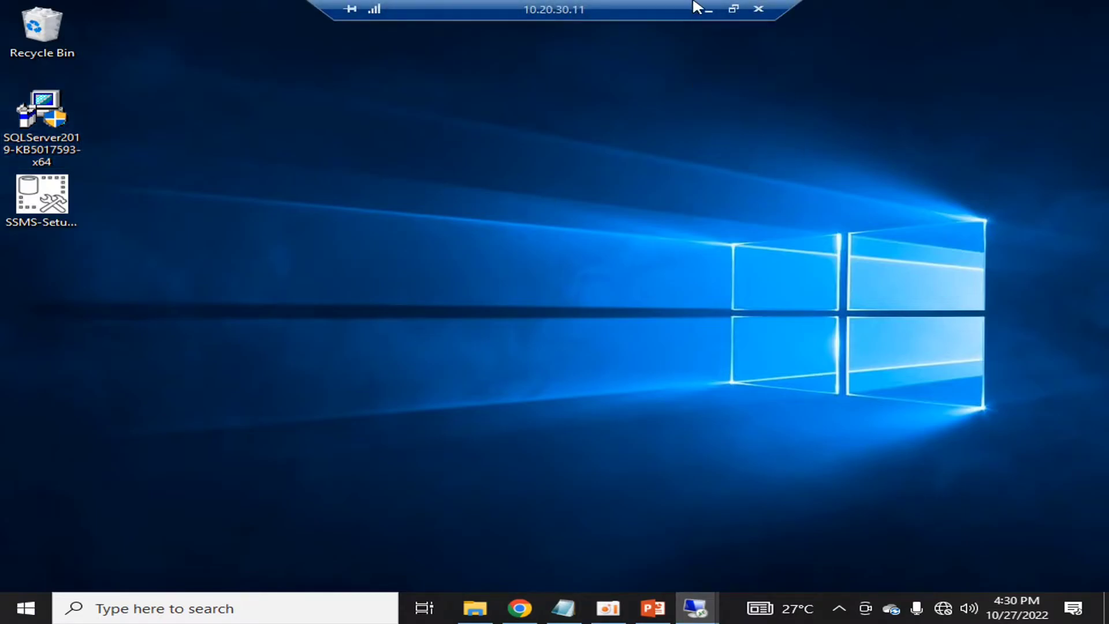
{"action": "left_click", "coordinate": [705, 8]}
{"action": "mouse_move", "coordinate": [696, 607]}
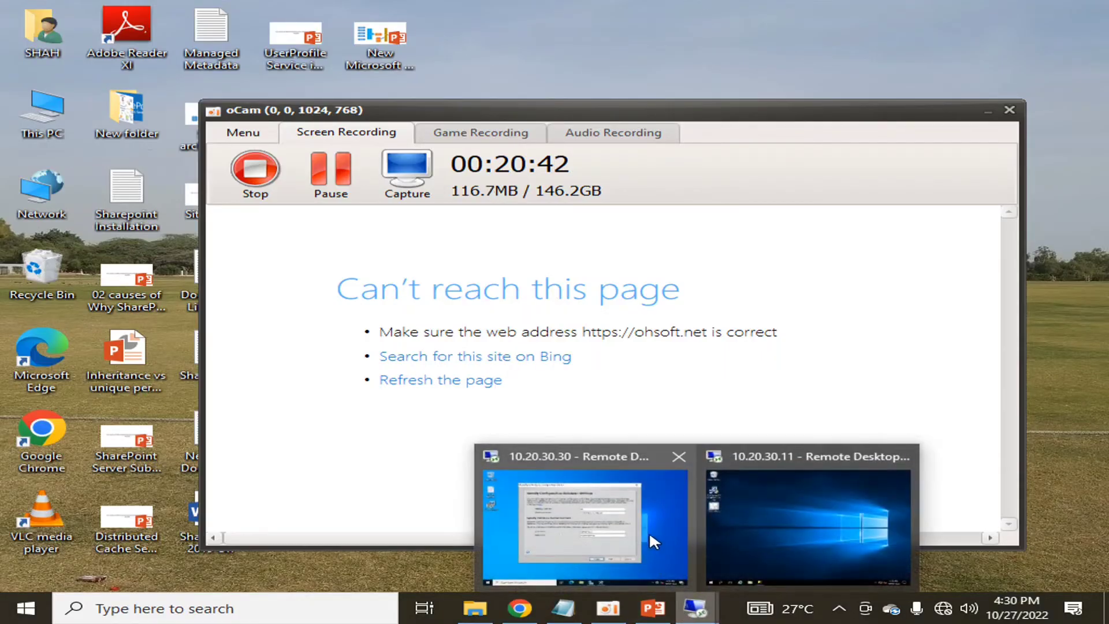
{"action": "left_click", "coordinate": [650, 536]}
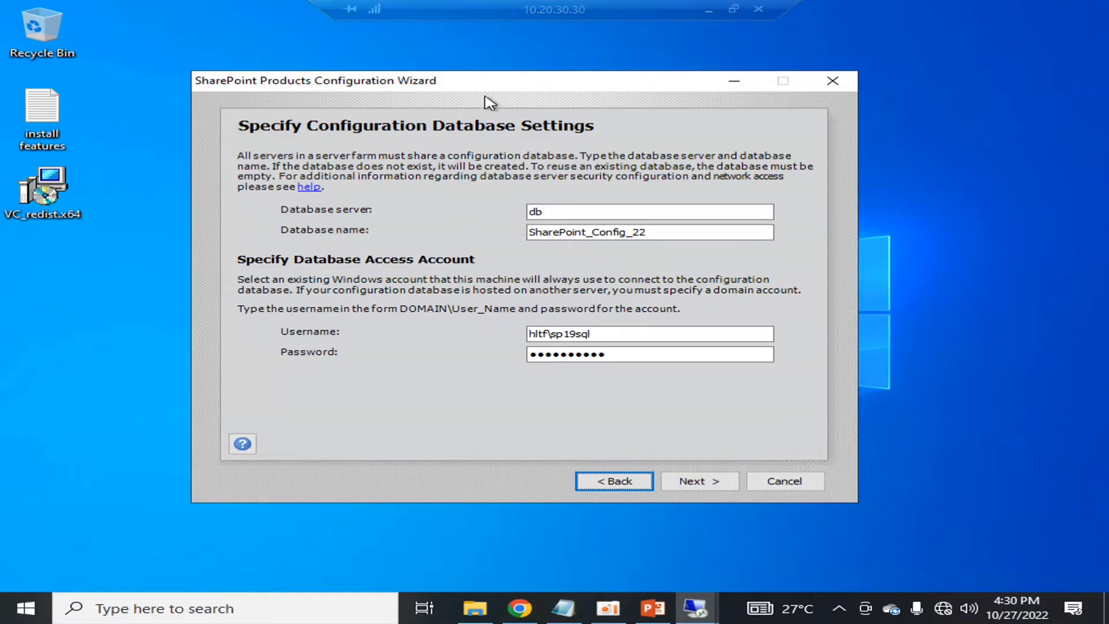
- Accept the database settings, enter and confirm the farm passphrase, and advance to server roles
{"action": "left_click", "coordinate": [690, 480]}
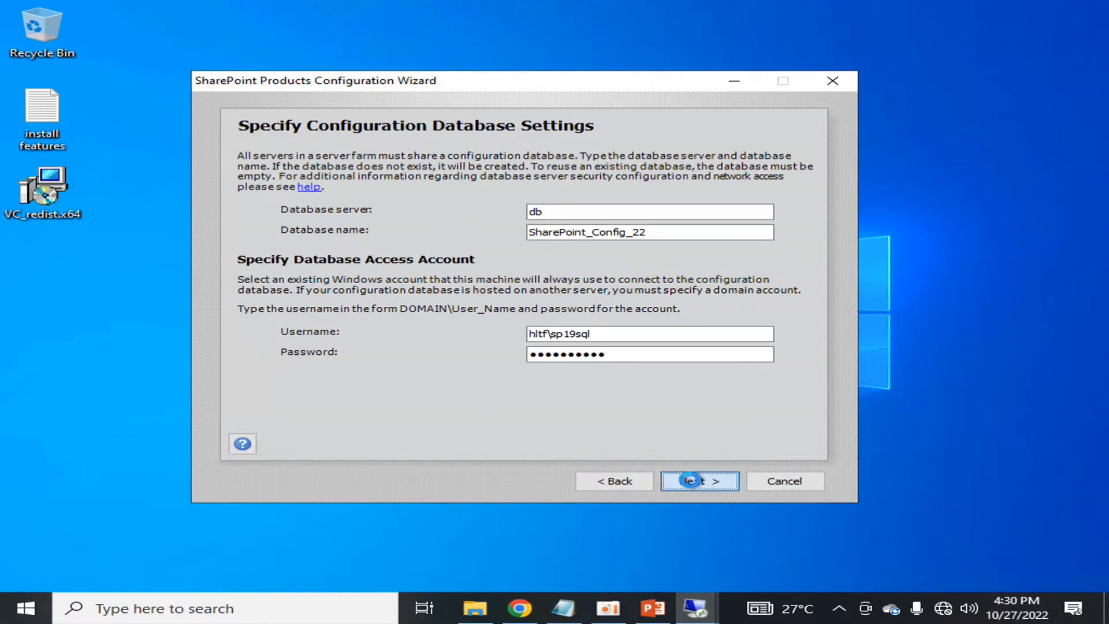
{"action": "left_click", "coordinate": [527, 204]}
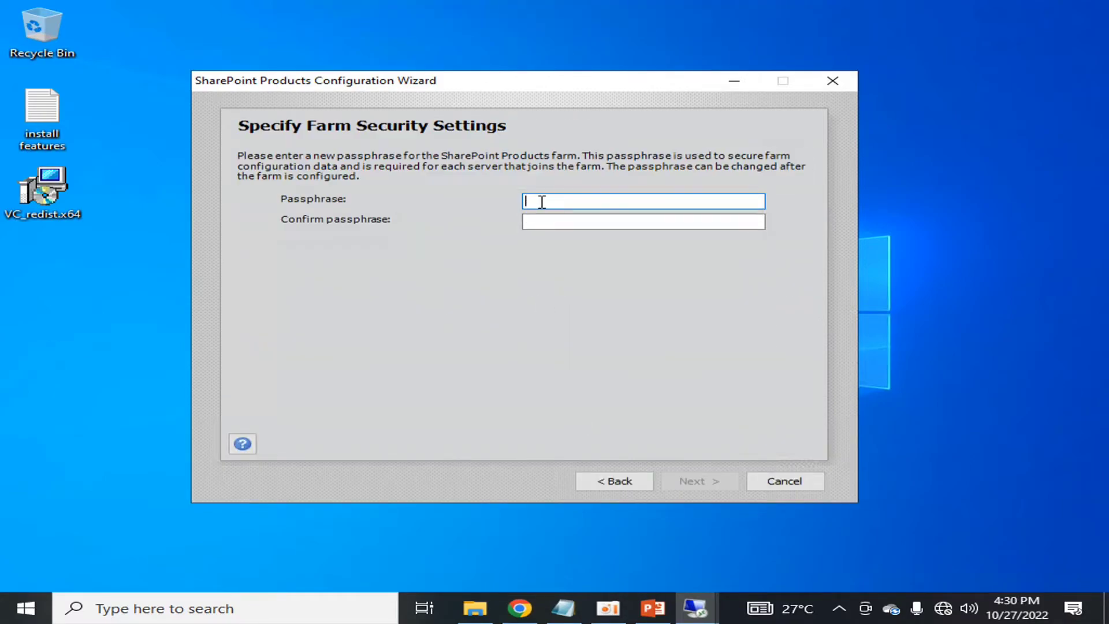
{"action": "type", "text": "Pa"}
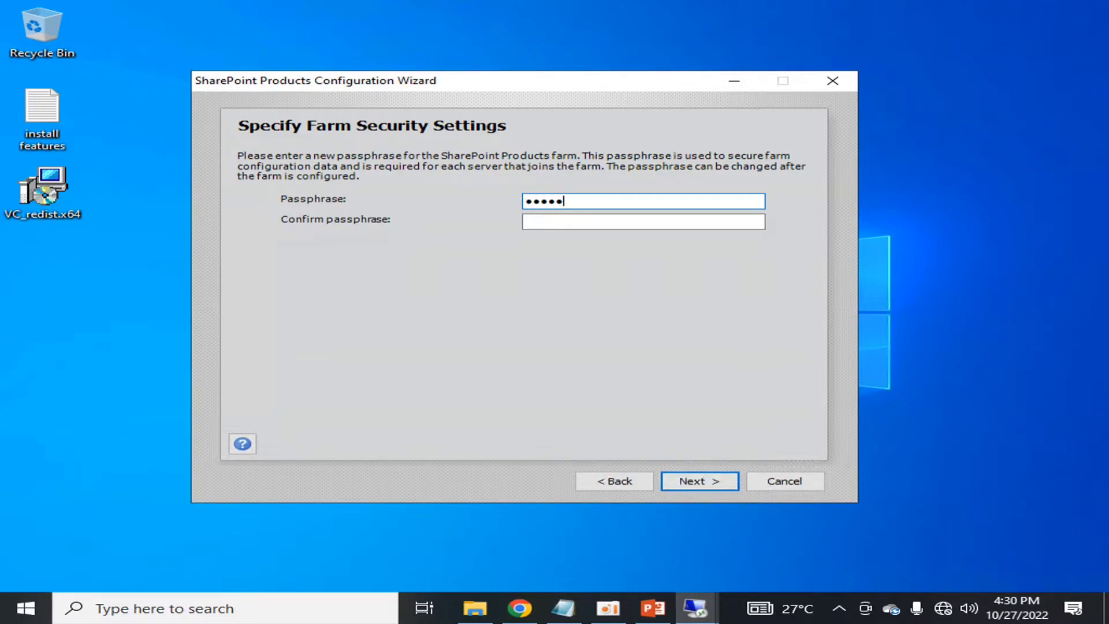
{"action": "type", "text": "1"}
{"action": "key", "text": "Tab"}
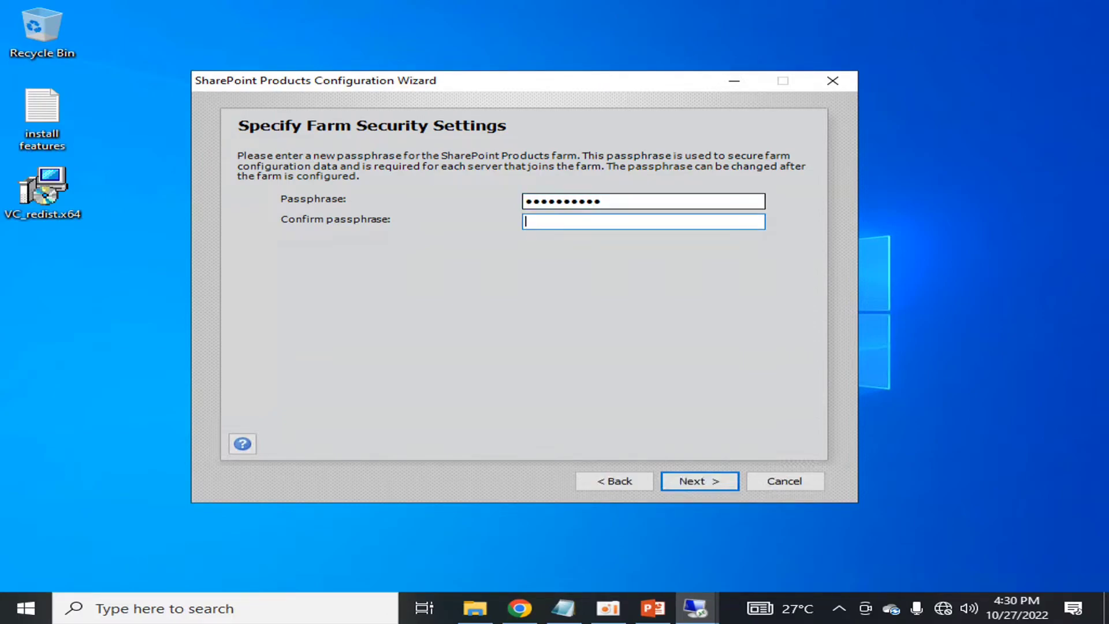
{"action": "type", "text": "•••••••"}
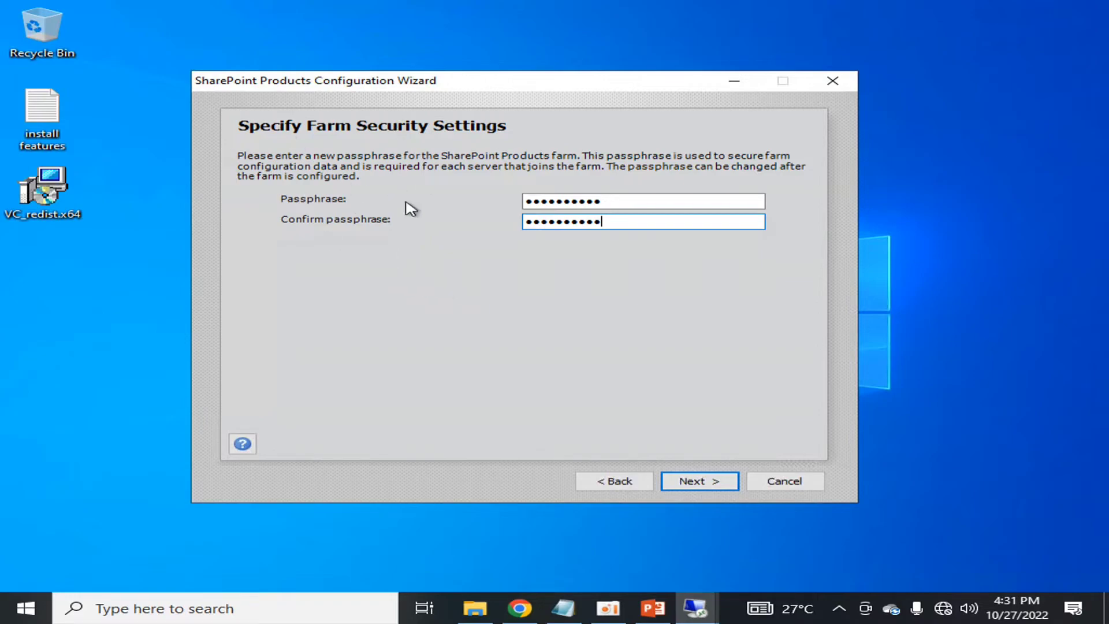
{"action": "left_click", "coordinate": [697, 485]}
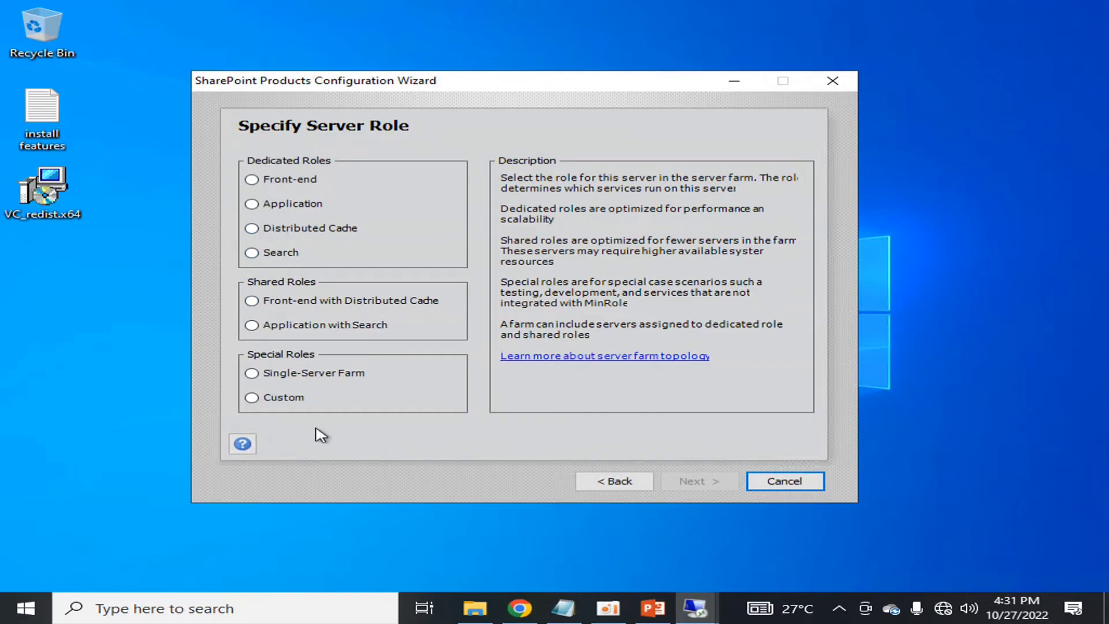
- Choose the Application with Search shared role and proceed to Central Administration settings
{"action": "left_click", "coordinate": [418, 328]}
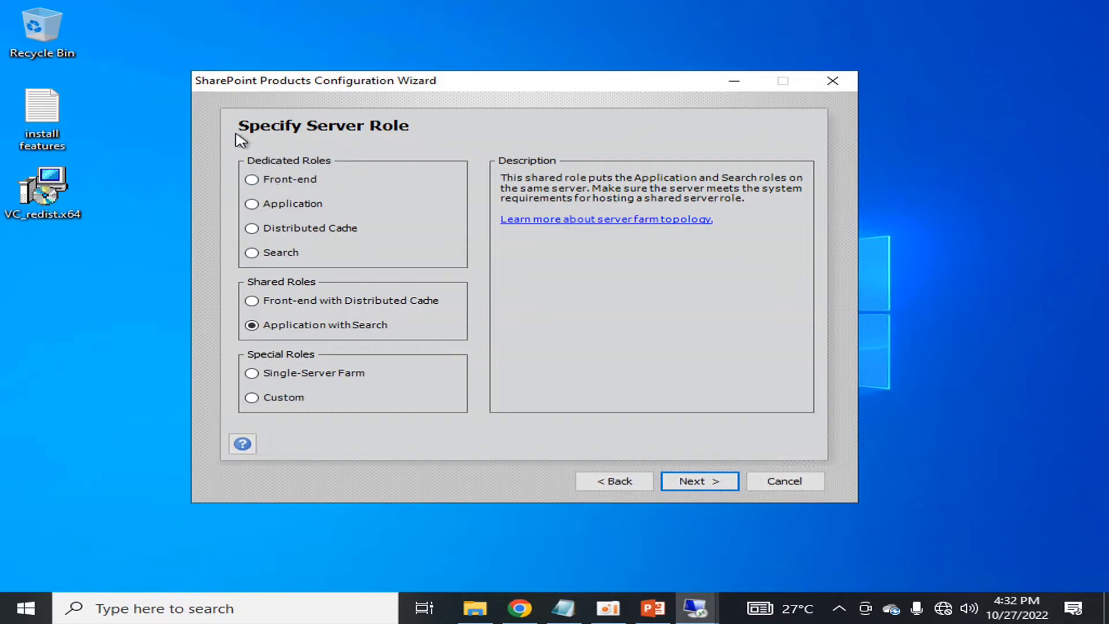
{"action": "left_click", "coordinate": [687, 482]}
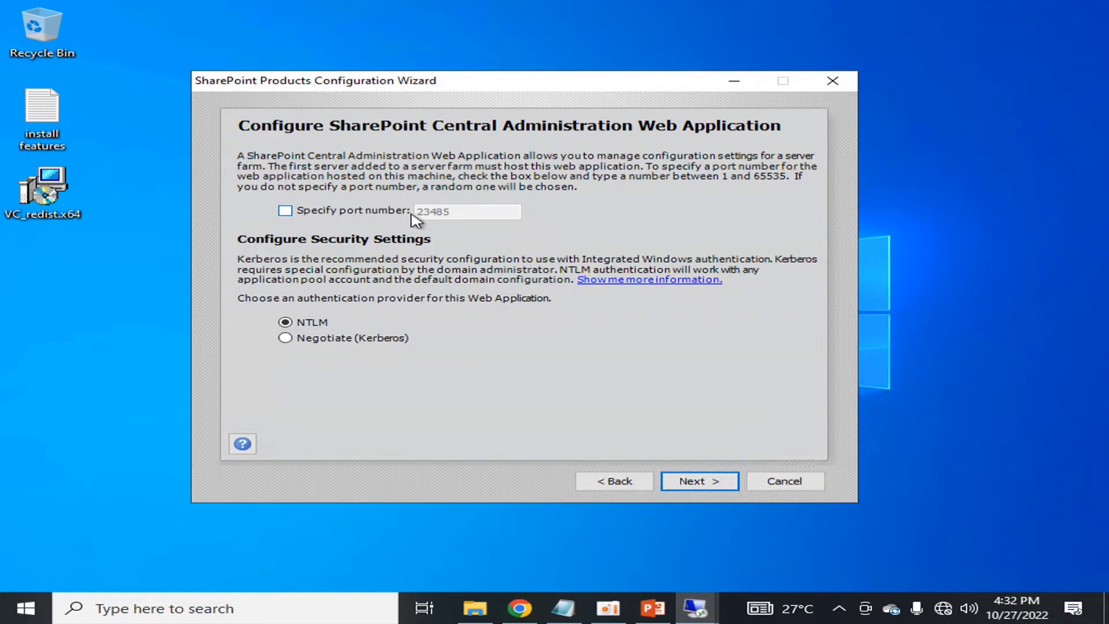
- Keep the automatic Central Administration port and NTLM authentication, then continue to the summary
{"action": "left_click", "coordinate": [285, 210]}
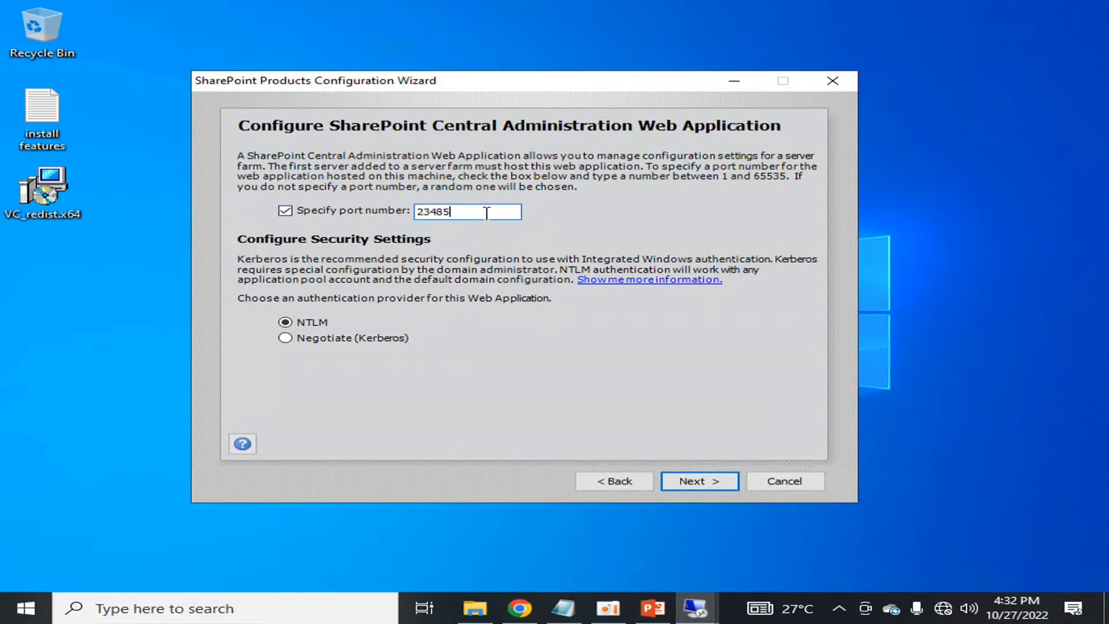
{"action": "left_click", "coordinate": [286, 210]}
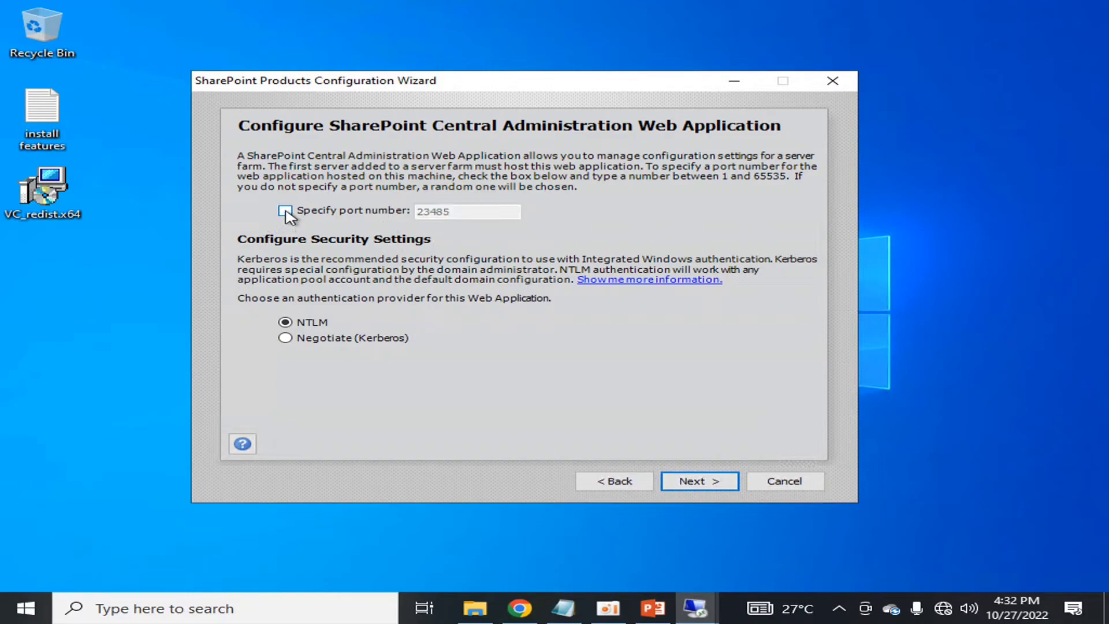
{"action": "left_click", "coordinate": [286, 338]}
{"action": "left_click", "coordinate": [285, 322]}
{"action": "left_click", "coordinate": [286, 339]}
{"action": "left_click", "coordinate": [712, 484]}
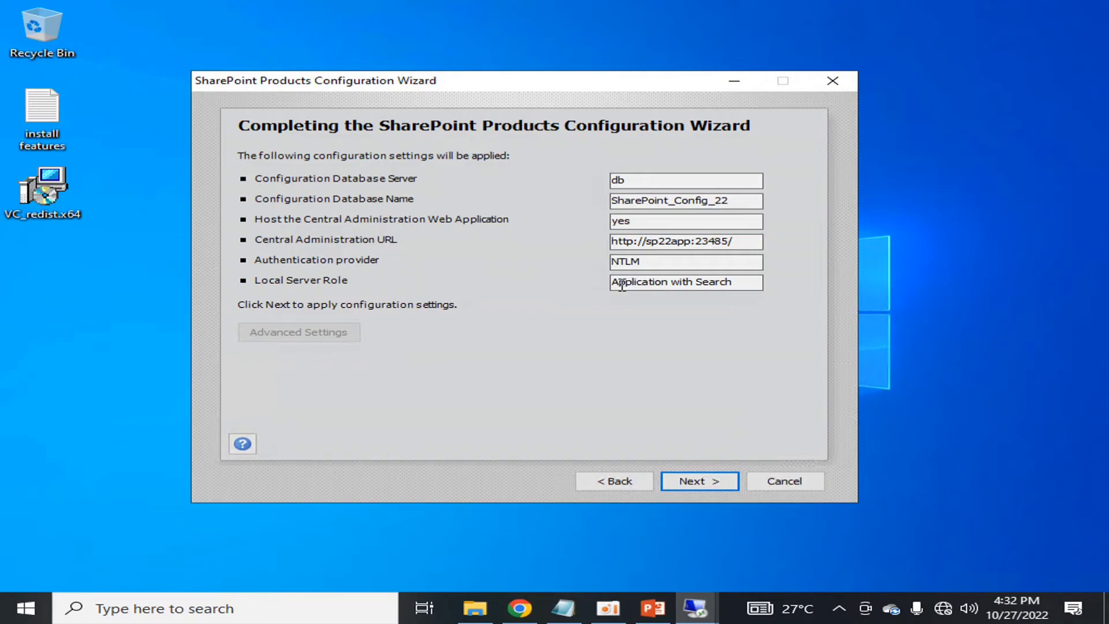
- Review the Local Server Role on the summary and apply the configuration until it succeeds
{"action": "left_click_drag", "start_coordinate": [744, 281], "coordinate": [569, 285]}
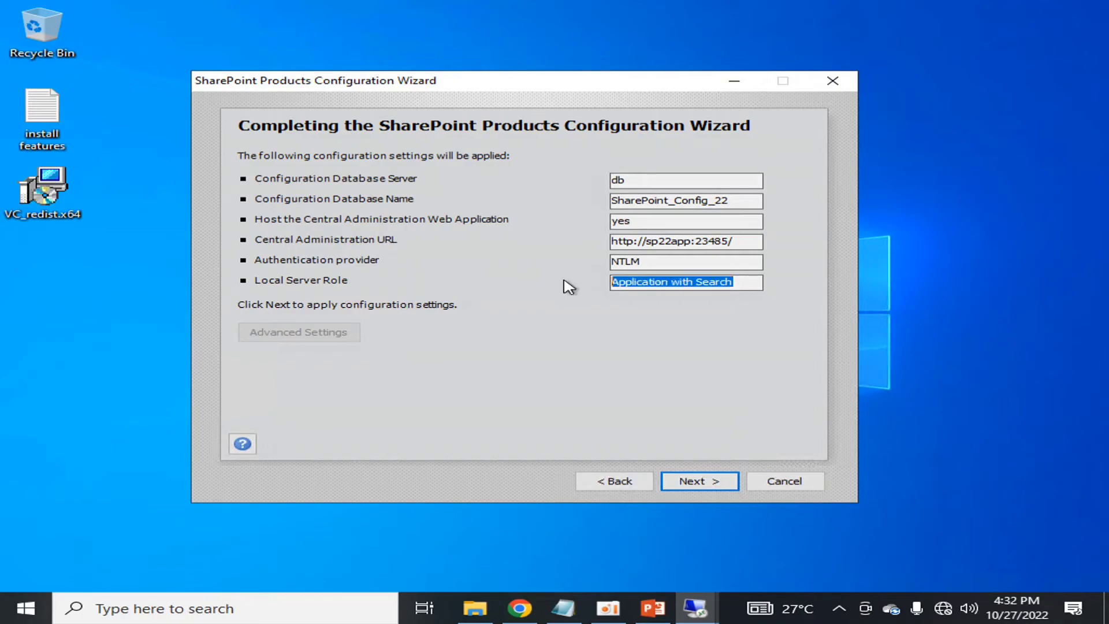
{"action": "left_click", "coordinate": [654, 241]}
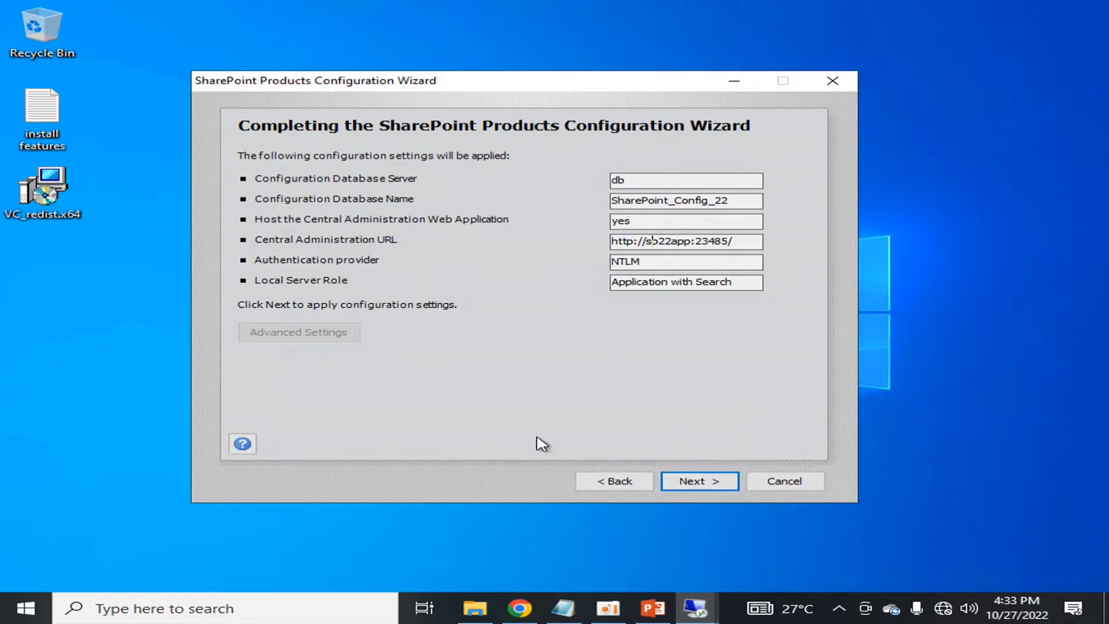
{"action": "left_click", "coordinate": [702, 482]}
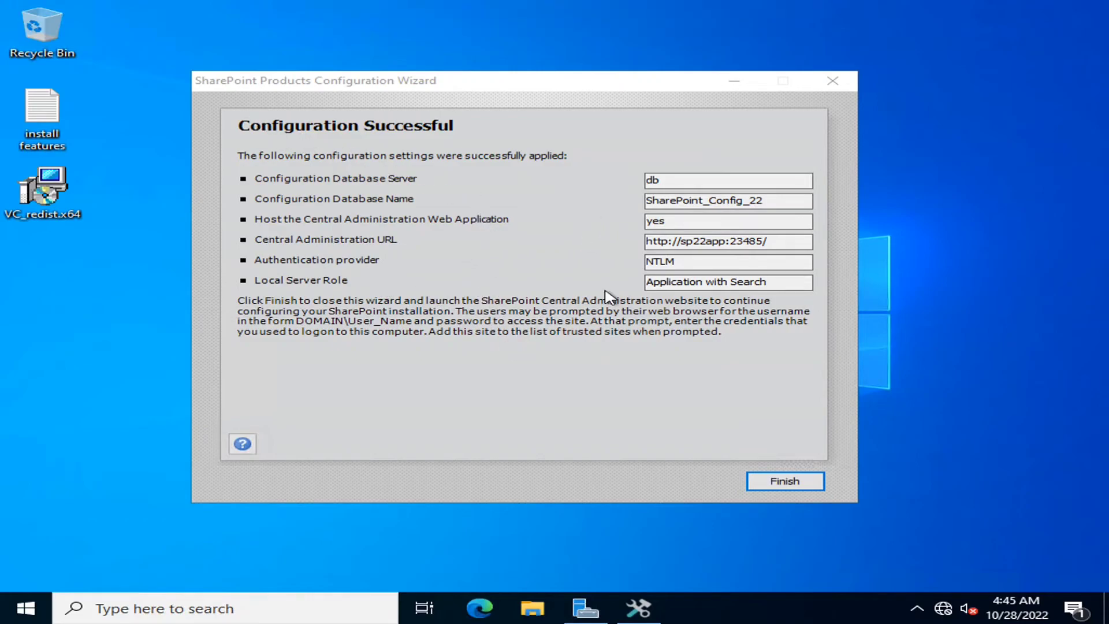
{"action": "left_click_drag", "start_coordinate": [774, 241], "coordinate": [636, 240]}
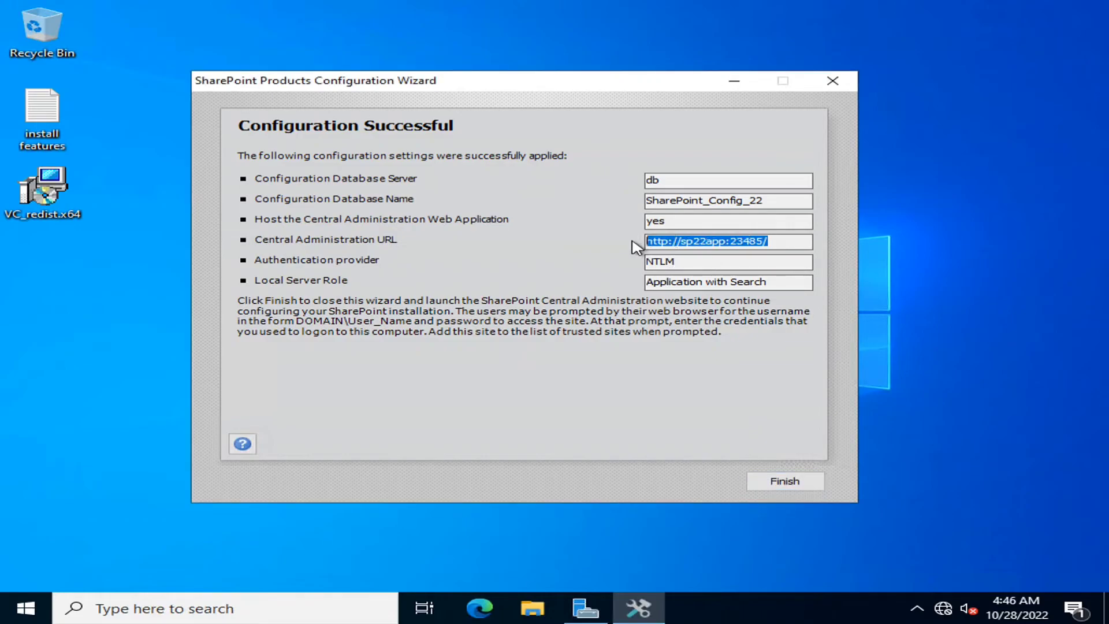
{"action": "left_click", "coordinate": [763, 482]}
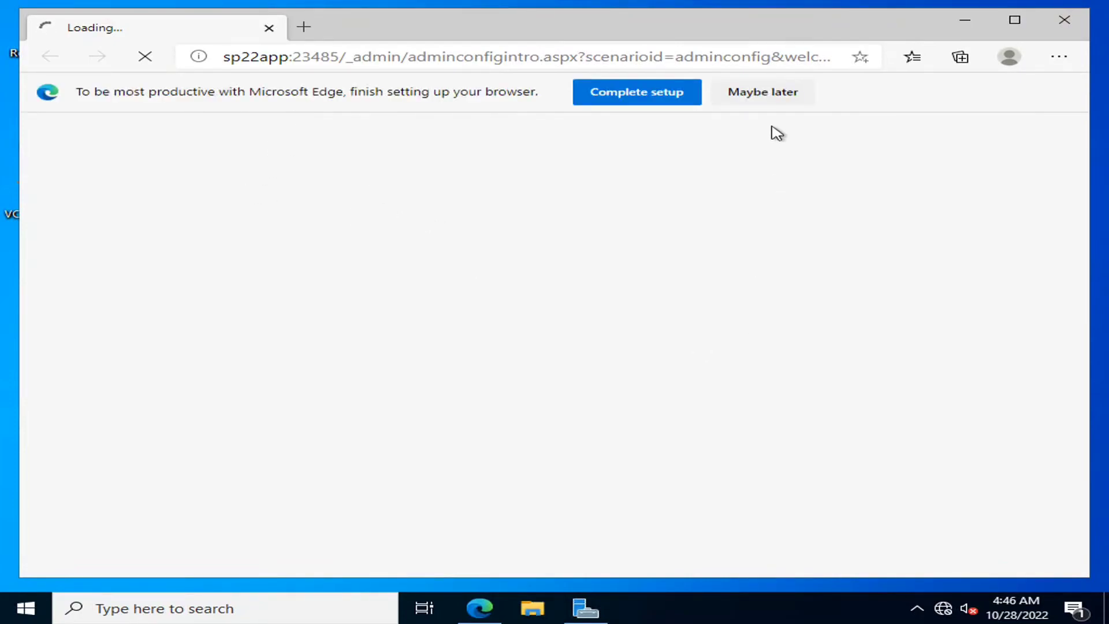
- Dismiss the Edge setup prompt and sign in with the admin account's user name and password
{"action": "left_click", "coordinate": [776, 101]}
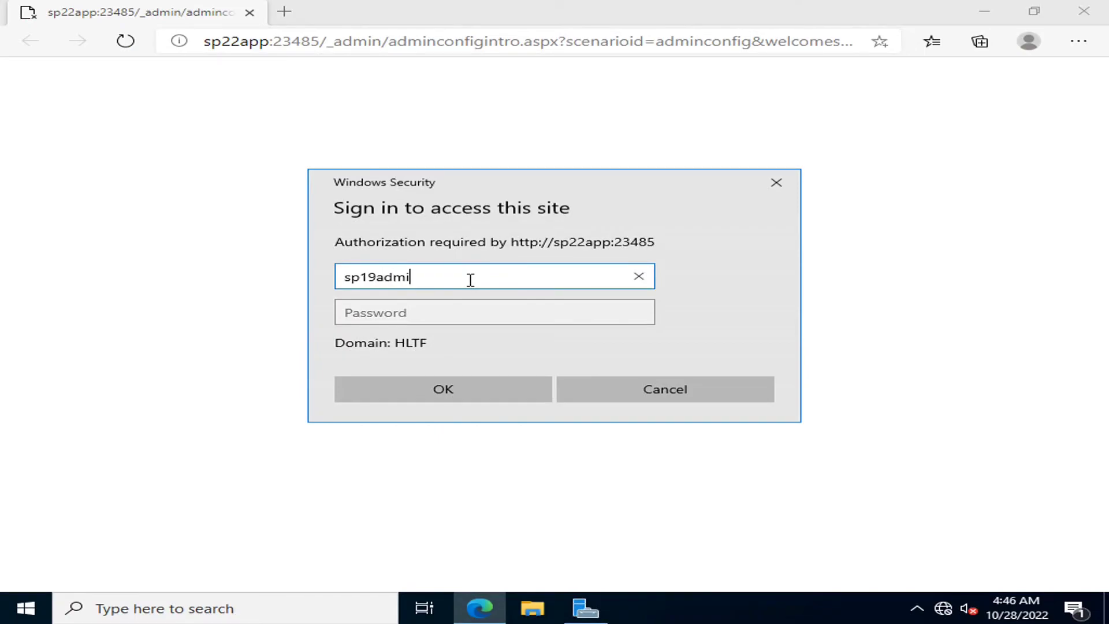
{"action": "key", "text": "Tab"}
{"action": "type", "text": "•"}
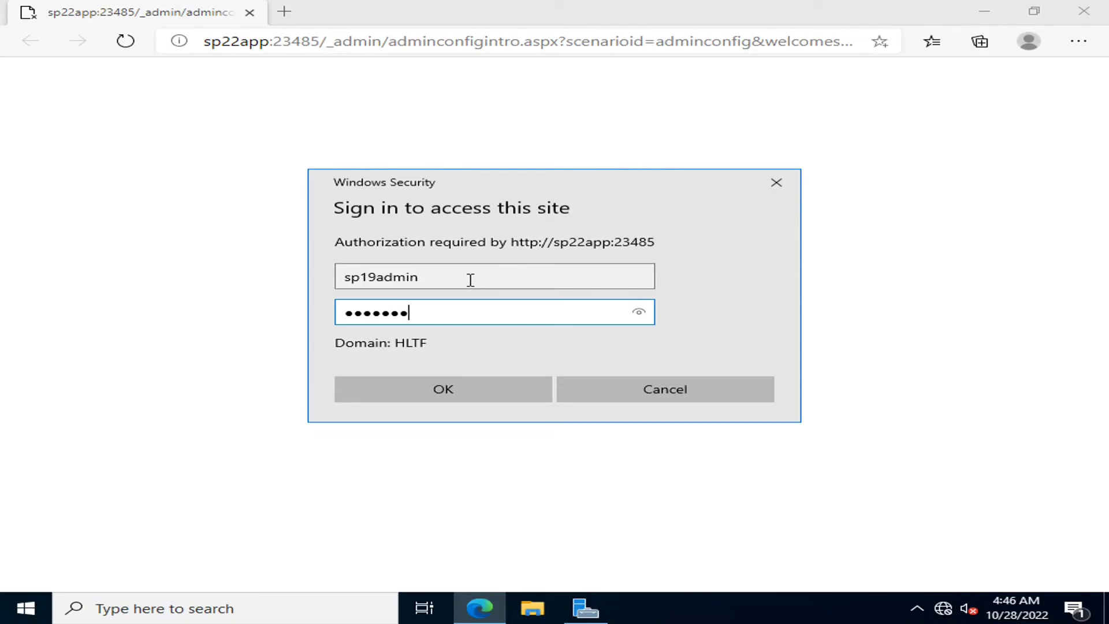
{"action": "left_click", "coordinate": [454, 395]}
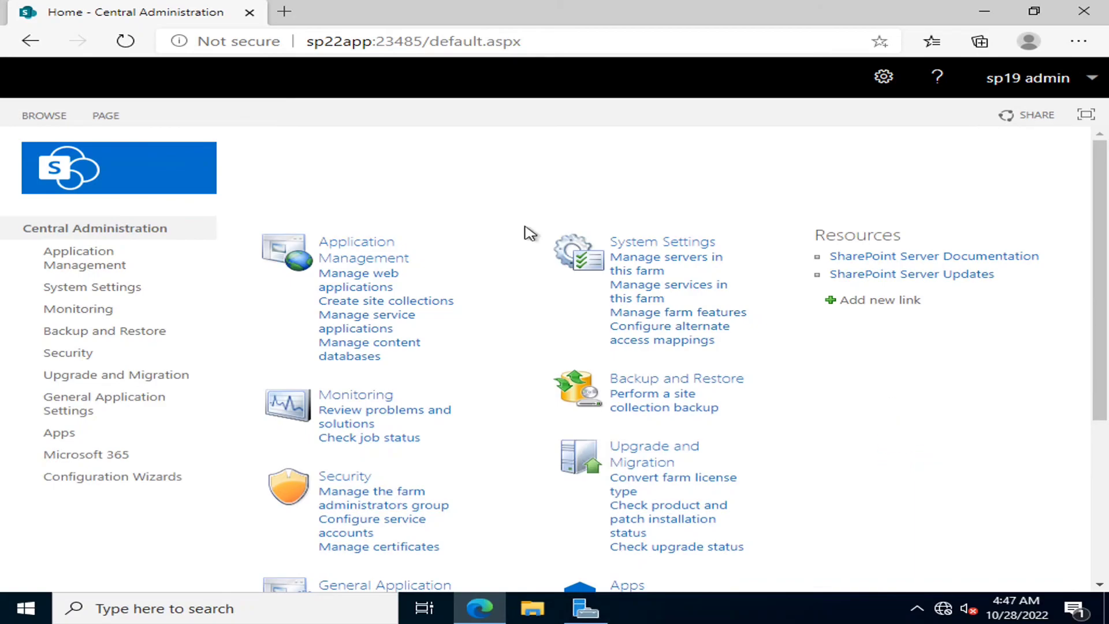
- List the farm's servers, confirm SP22APP has the Application with Search role, then minimize the session
{"action": "left_click", "coordinate": [650, 263]}
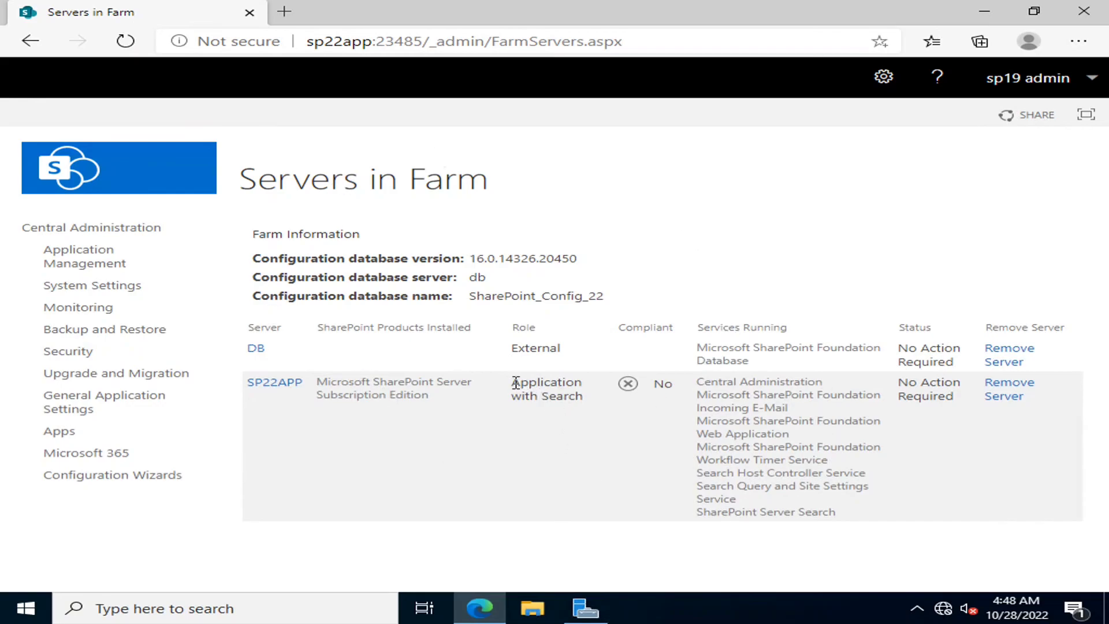
{"action": "left_click_drag", "start_coordinate": [511, 383], "coordinate": [593, 400]}
{"action": "left_click", "coordinate": [603, 427]}
{"action": "mouse_move", "coordinate": [657, 8]}
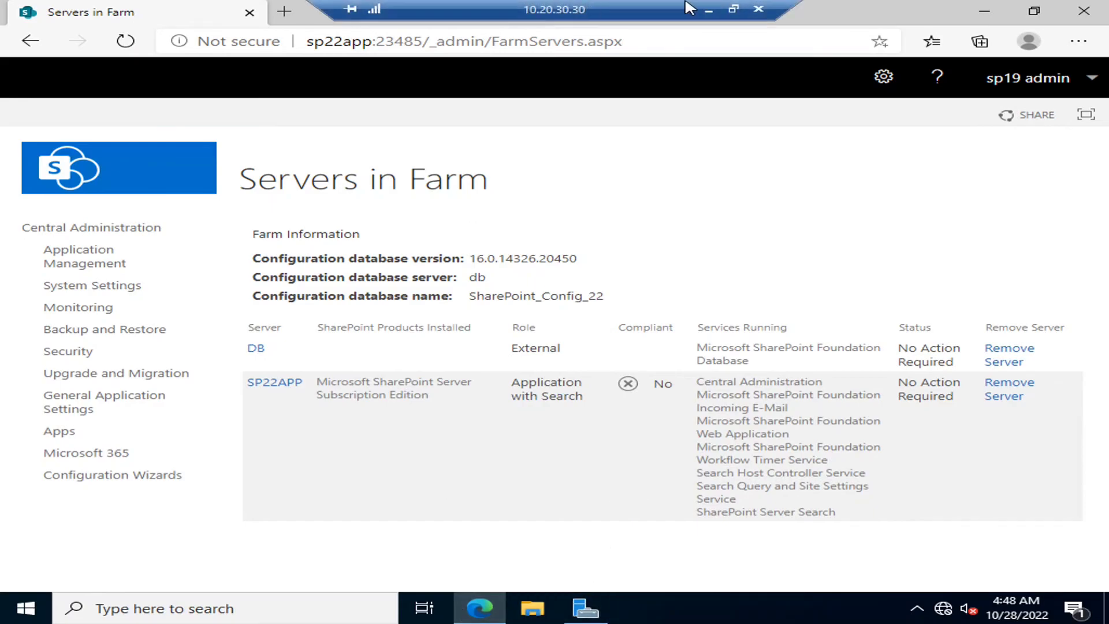
{"action": "left_click", "coordinate": [710, 10]}
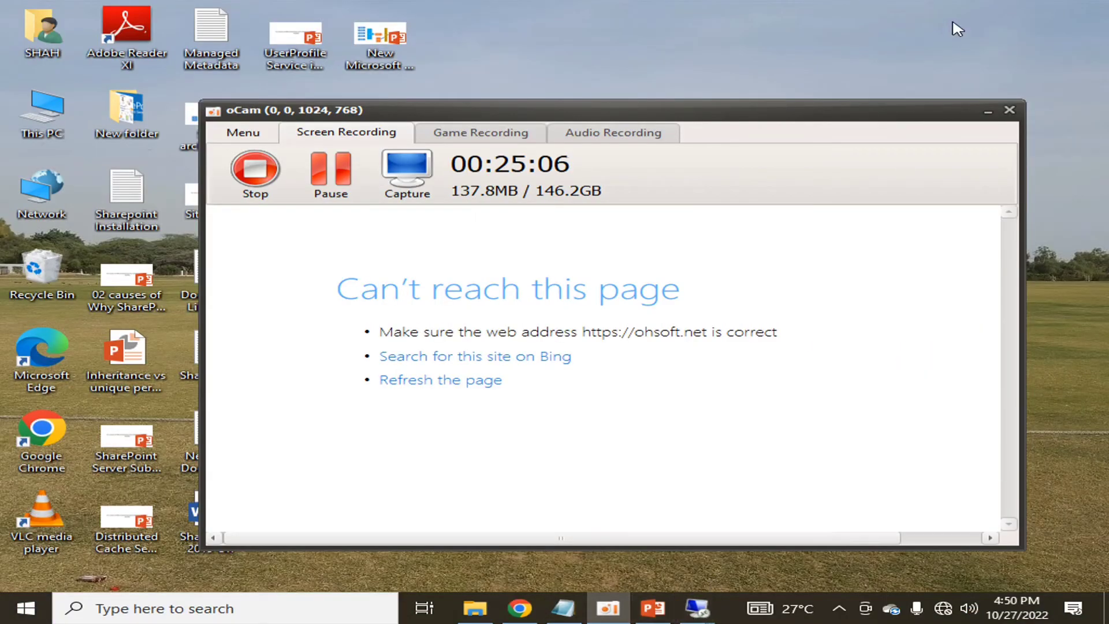
- Switch to the 10.20.30.11 remote session and bring SQL Server Management Studio forward
{"action": "left_click", "coordinate": [988, 111]}
{"action": "mouse_move", "coordinate": [697, 606]}
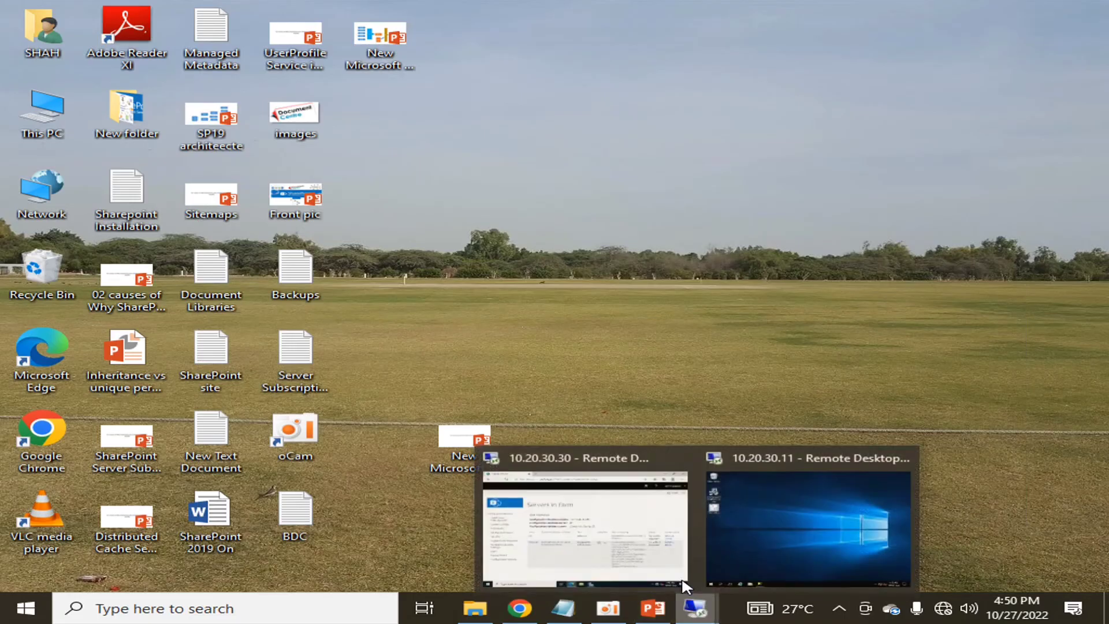
{"action": "left_click", "coordinate": [783, 524]}
{"action": "left_click", "coordinate": [26, 608]}
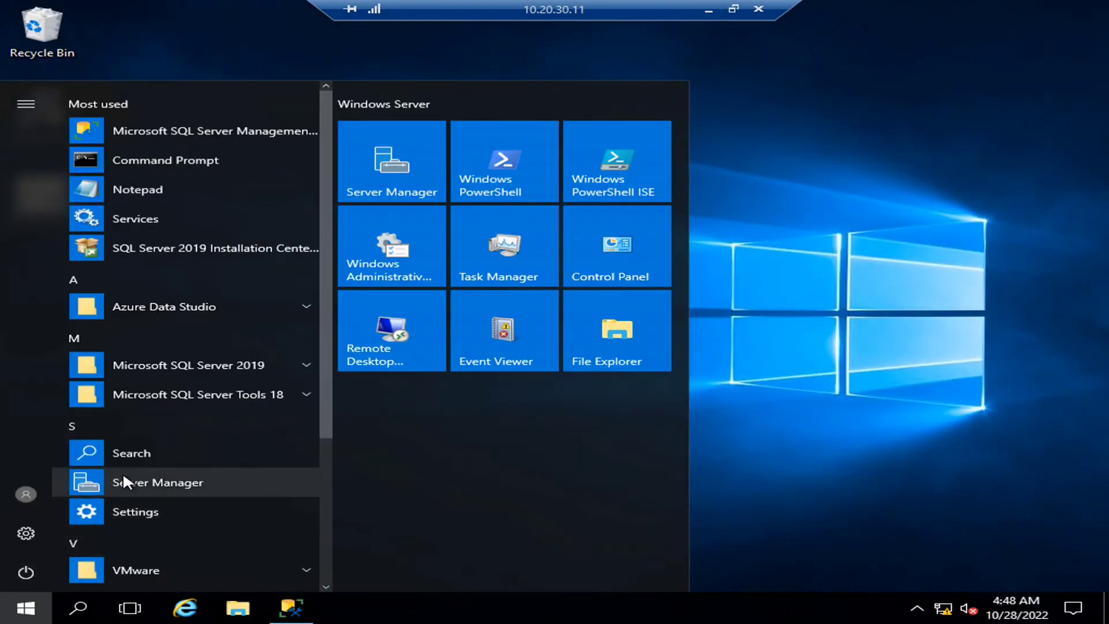
{"action": "left_click", "coordinate": [750, 399]}
{"action": "left_click", "coordinate": [313, 608]}
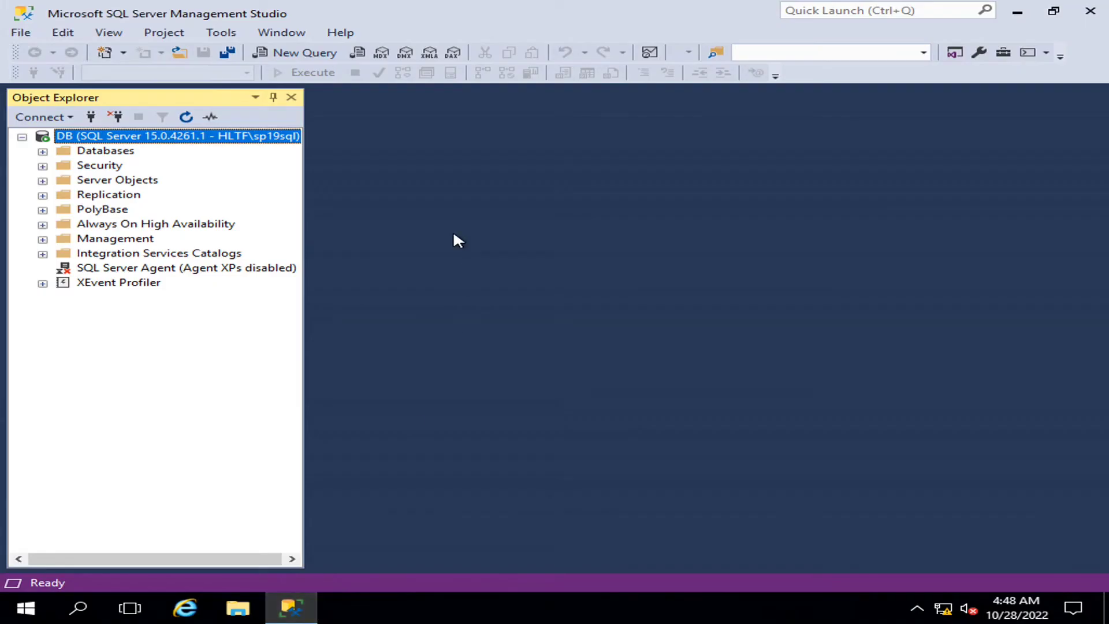
- Expand Databases, select SharePoint_Config_22, then minimize the 10.20.30.11 session
{"action": "left_click", "coordinate": [42, 152]}
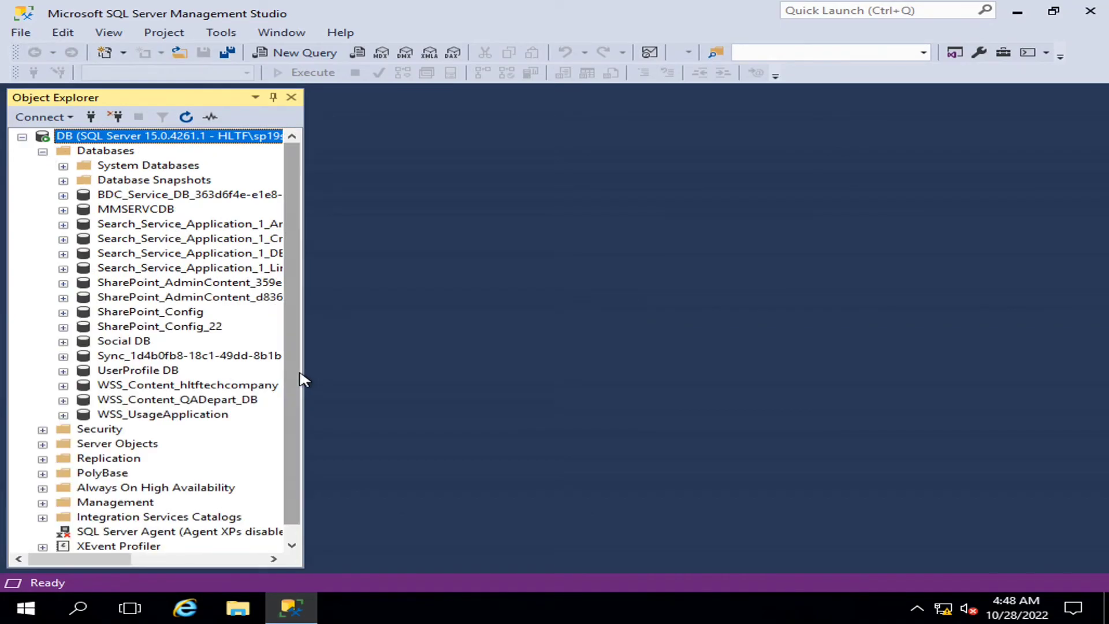
{"action": "left_click_drag", "start_coordinate": [308, 373], "coordinate": [538, 355]}
{"action": "left_click", "coordinate": [133, 328]}
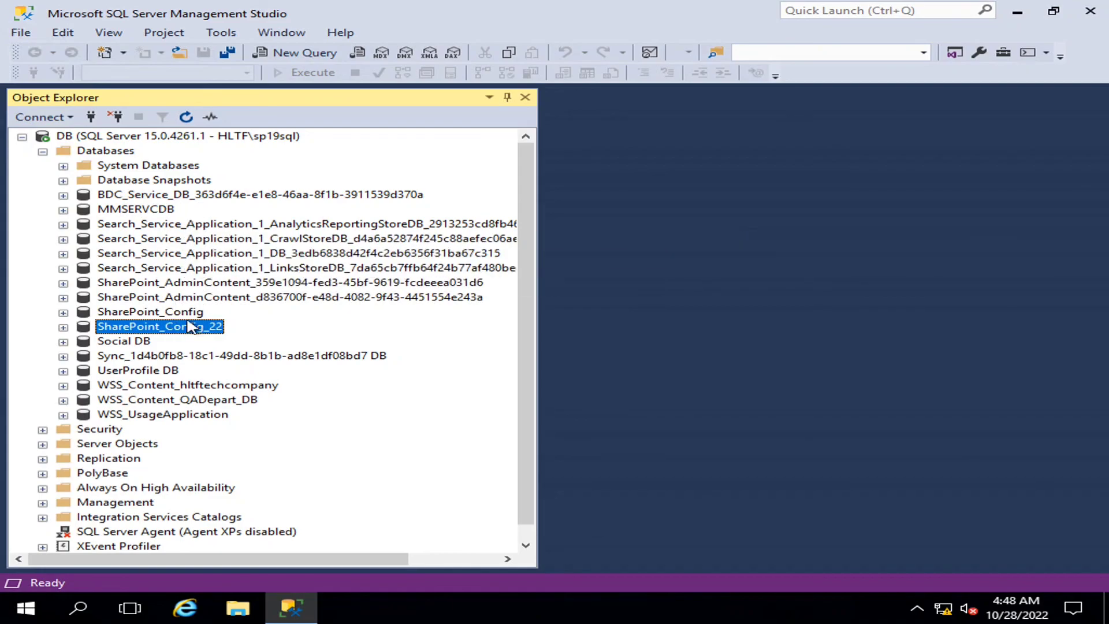
{"action": "mouse_move", "coordinate": [664, 7]}
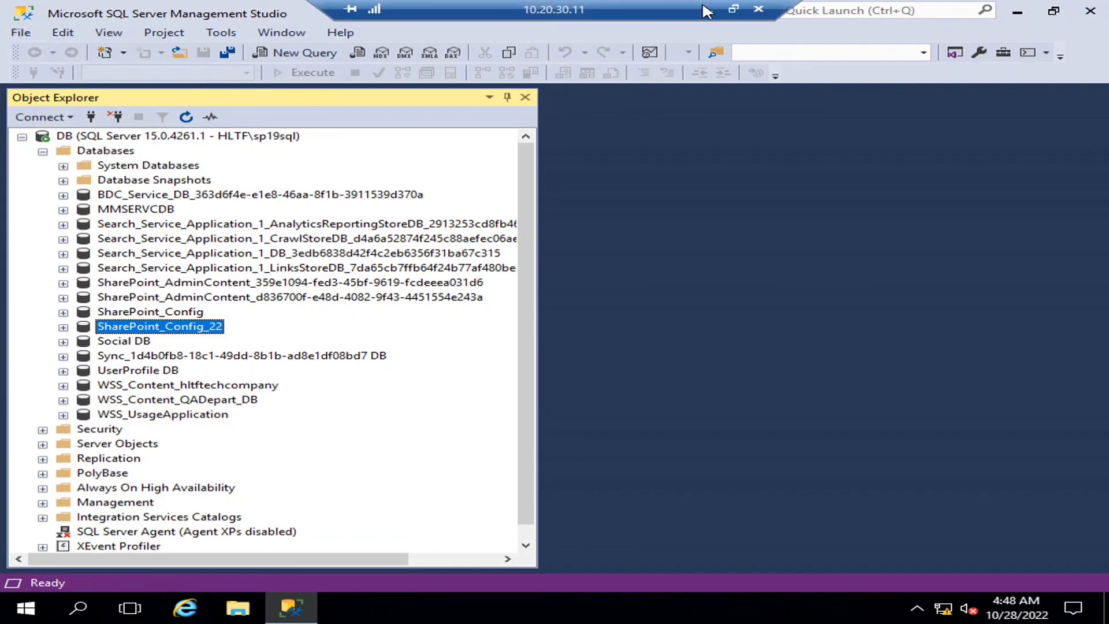
{"action": "left_click", "coordinate": [708, 10]}
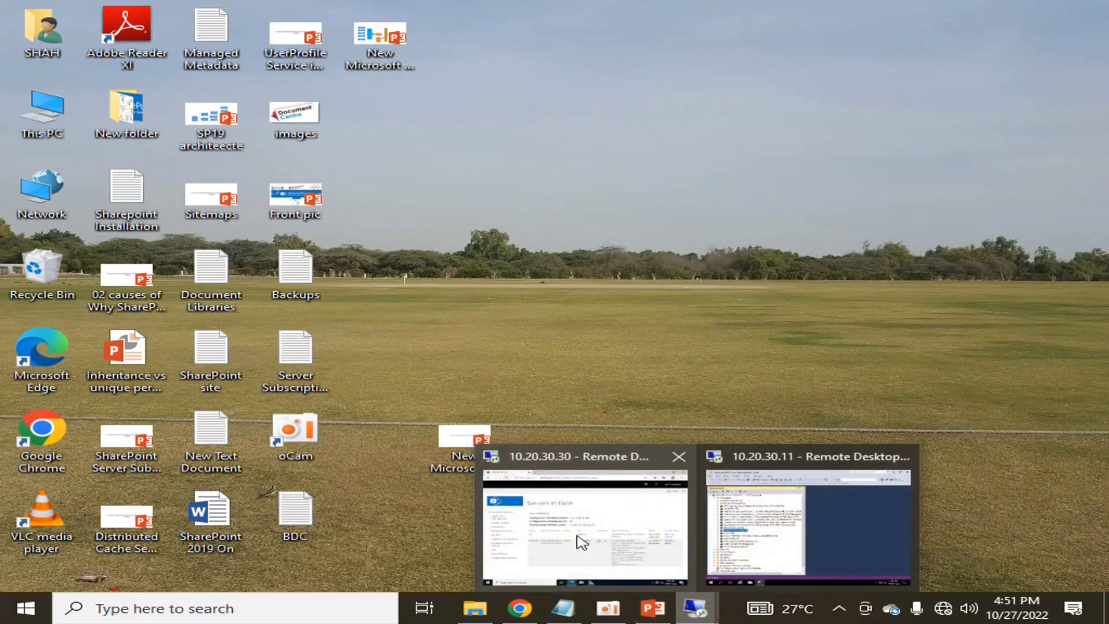
- Return to the 10.20.30.30 session and reload the Central Administration home page at sp22app:23485
{"action": "left_click", "coordinate": [612, 549]}
{"action": "left_click", "coordinate": [91, 230]}
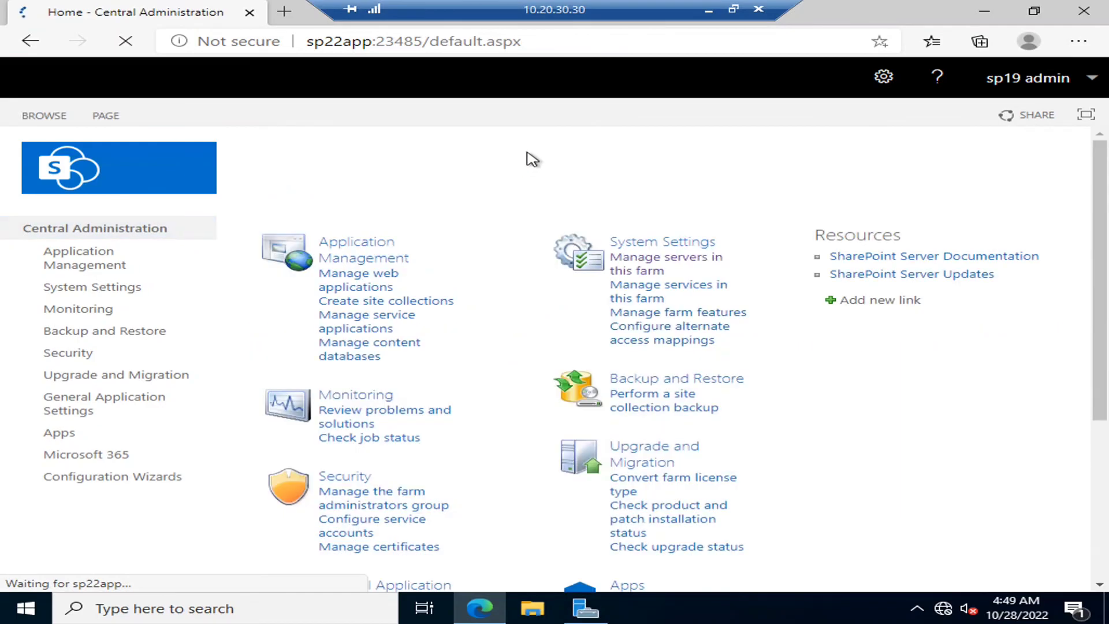